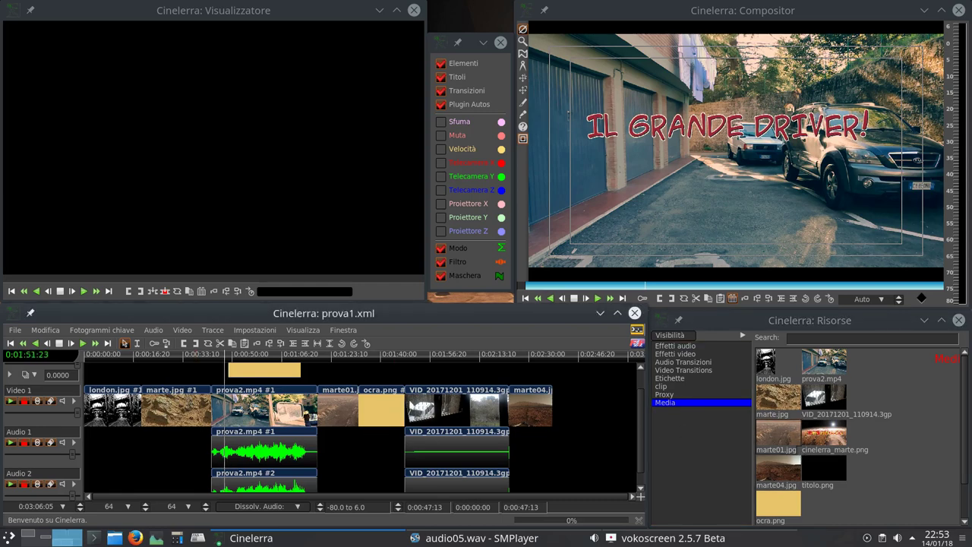
left_click(775, 401)
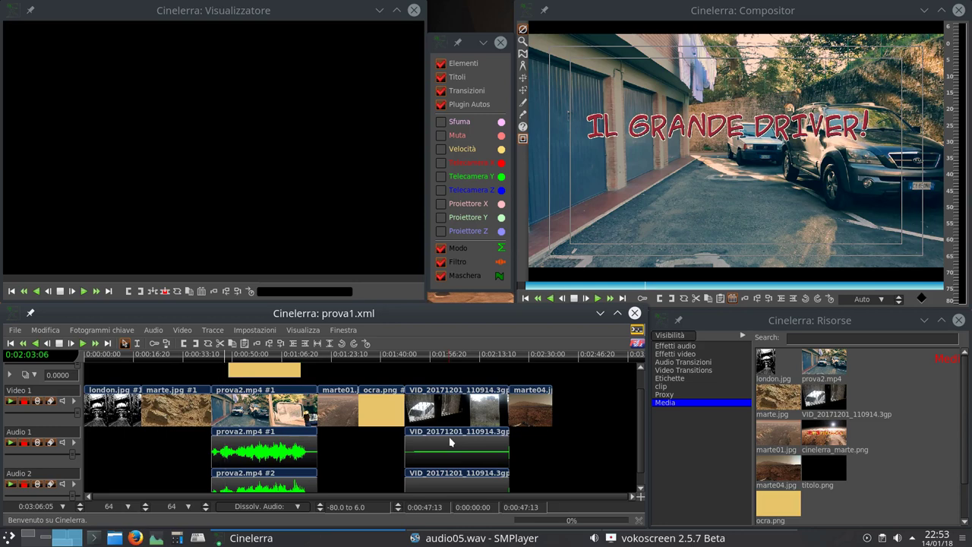
scroll(450, 441, "down", 1)
scroll(450, 441, "up", 1)
left_click(337, 161)
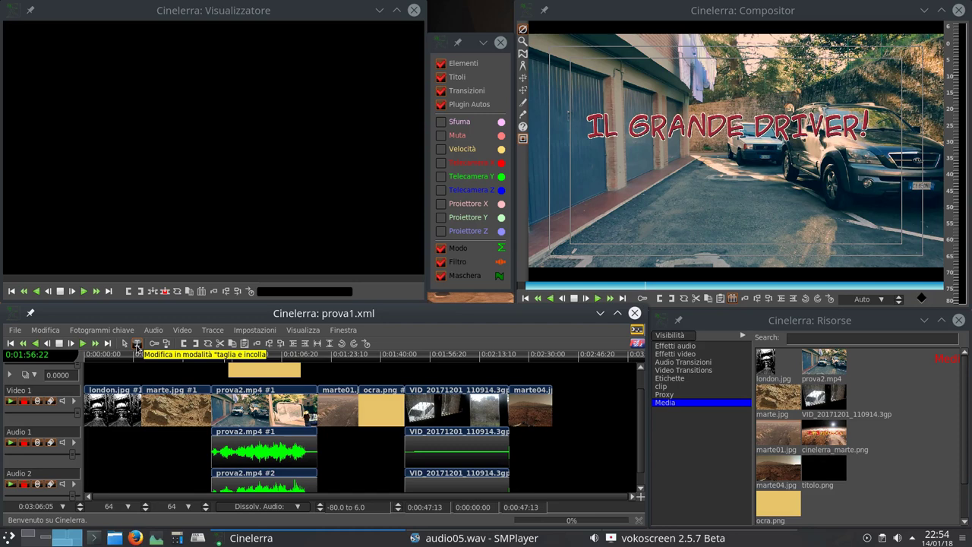
Switch the timeline to cut-and-paste editing mode and select a span of about 10 seconds within the marte.jpg clip
left_click(137, 343)
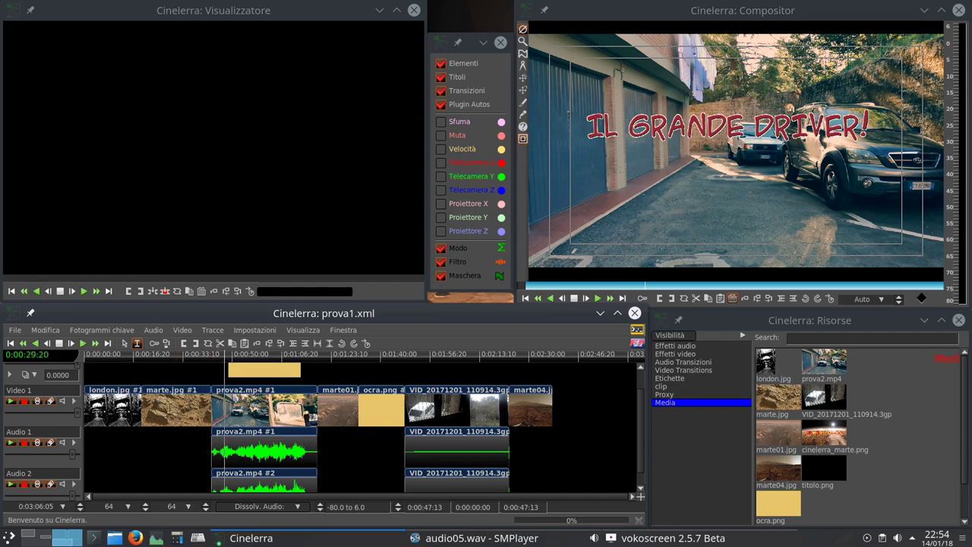
left_click_drag(159, 406, 189, 410)
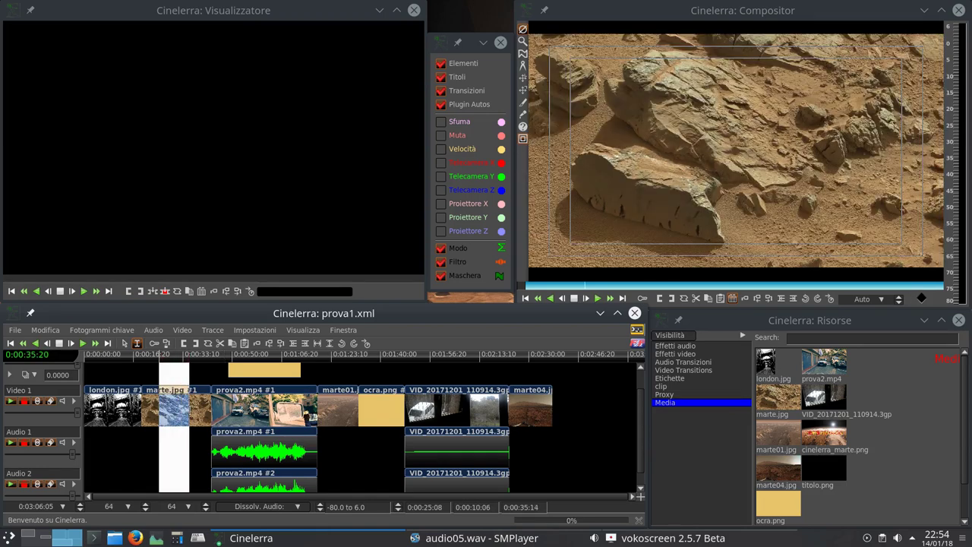
left_click_drag(620, 460, 74, 430)
left_click(170, 443)
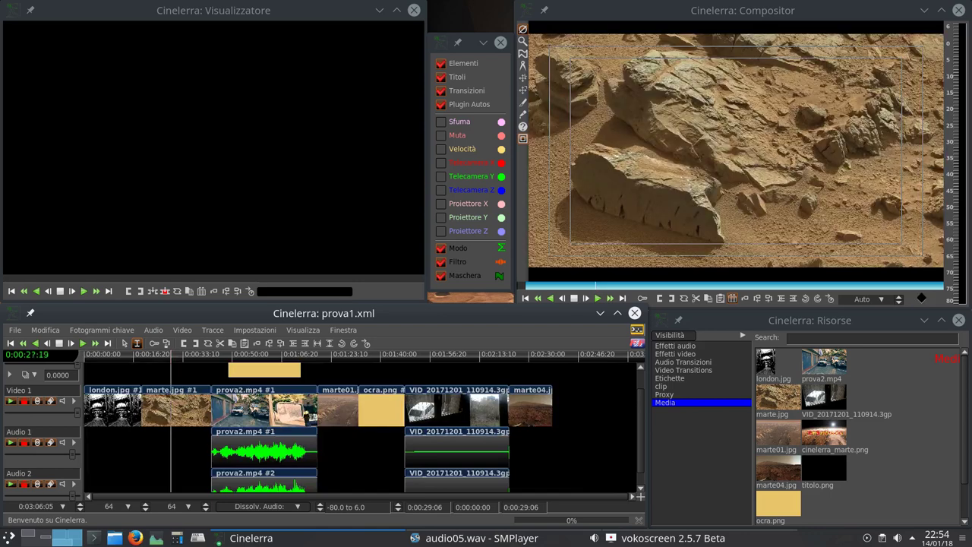
Set an in point at about 0:00:29 and an out point at about 0:00:39 on the timeline
scroll(162, 419, "down", 1)
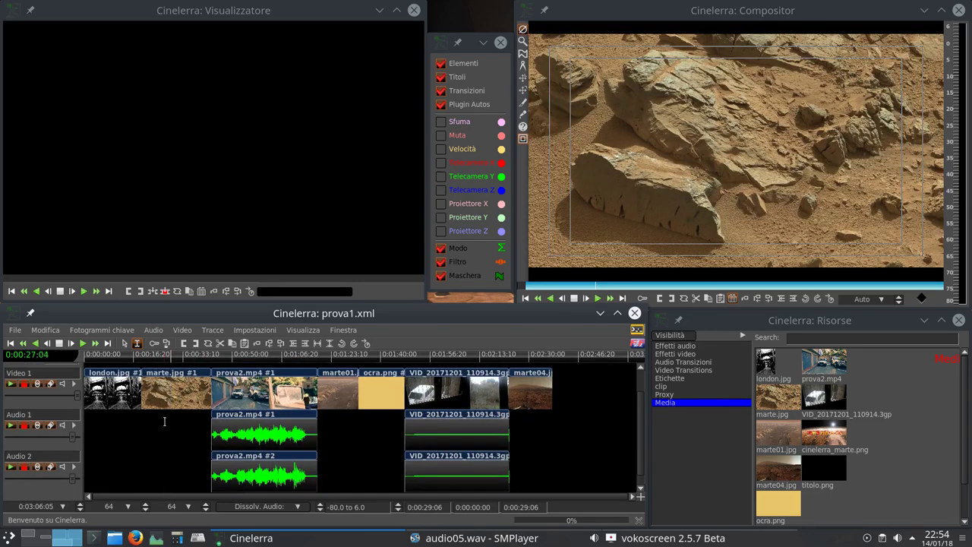
scroll(163, 419, "up", 2)
scroll(163, 422, "down", 1)
left_click(170, 433)
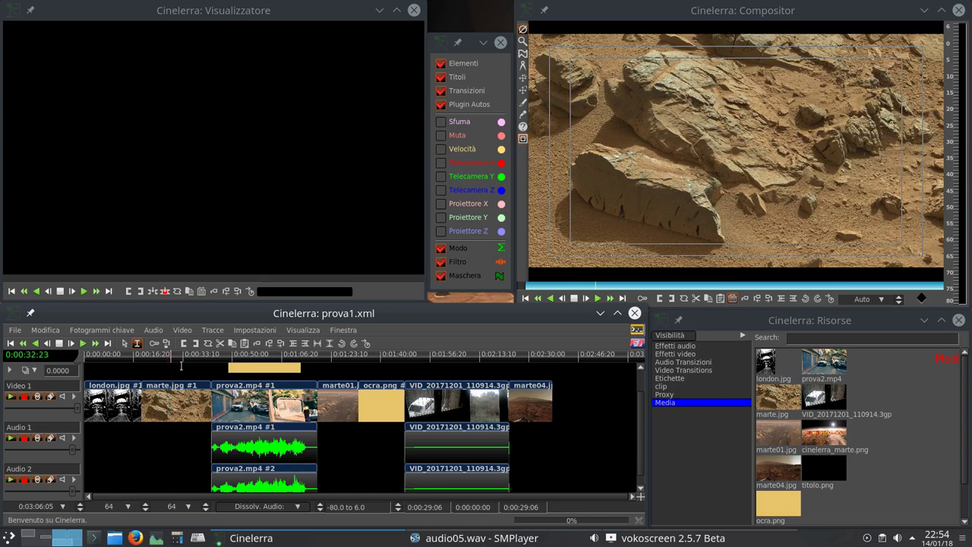
key("l")
left_click(202, 358)
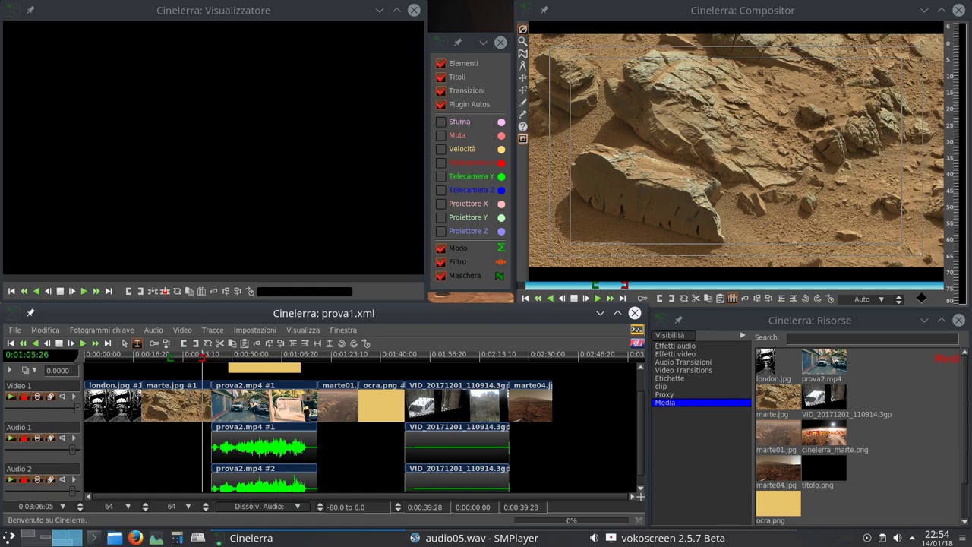
Select about 14 seconds across the marte01.jpg and ocra.png clips, and clear the in and out points from the timeline
left_click_drag(335, 403, 379, 408)
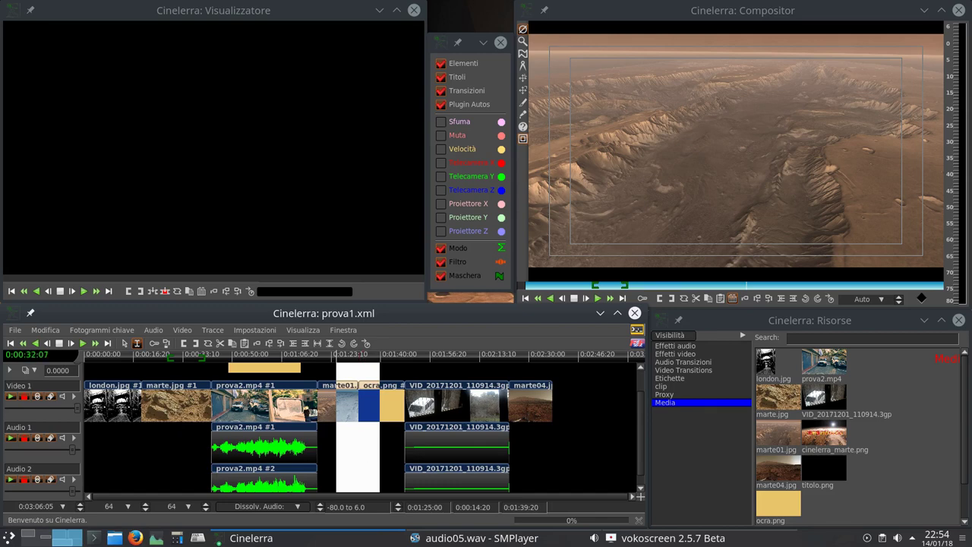
left_click(125, 402)
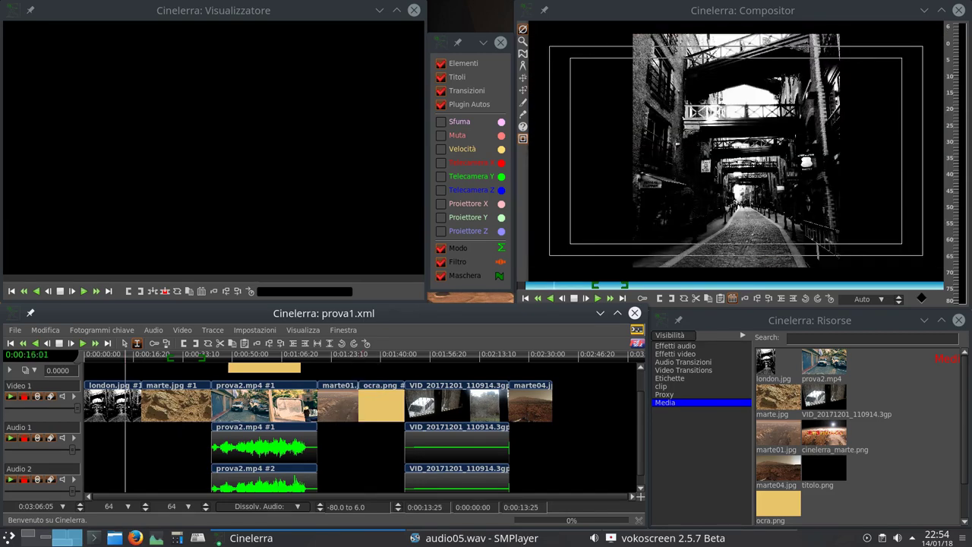
left_click(170, 364)
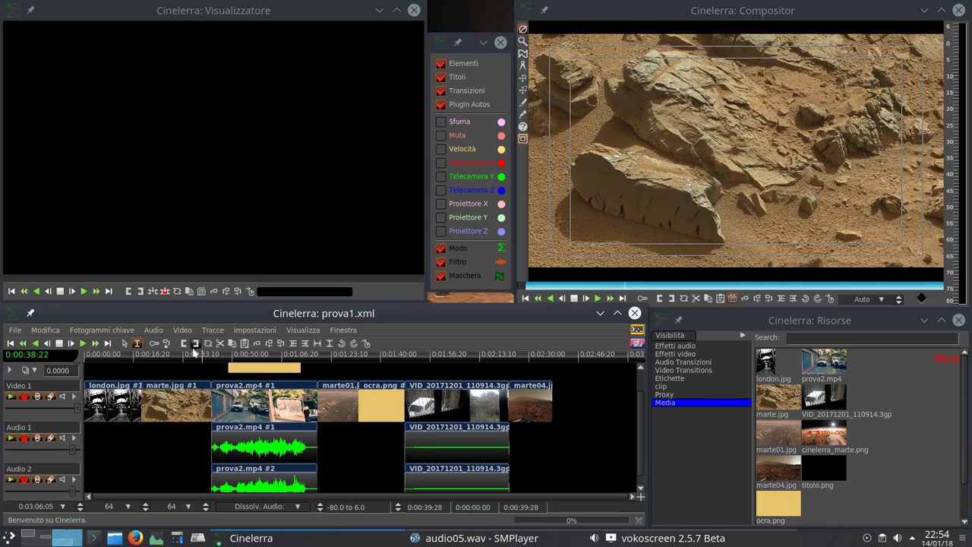
Select about 17 seconds across the london.jpg and marte.jpg clips, and place the insertion point at about 0:00:34
left_click(119, 388)
left_click_drag(120, 389, 173, 402)
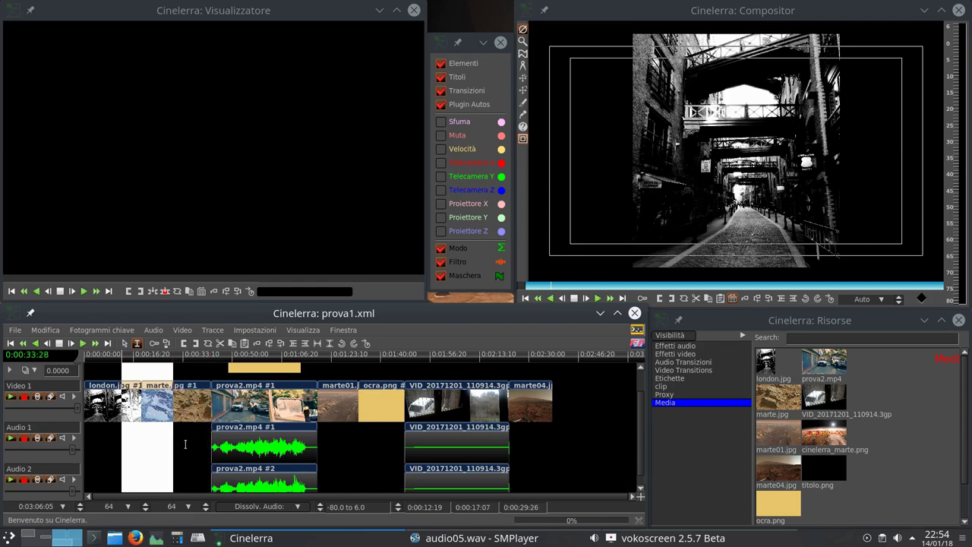
left_click(185, 444)
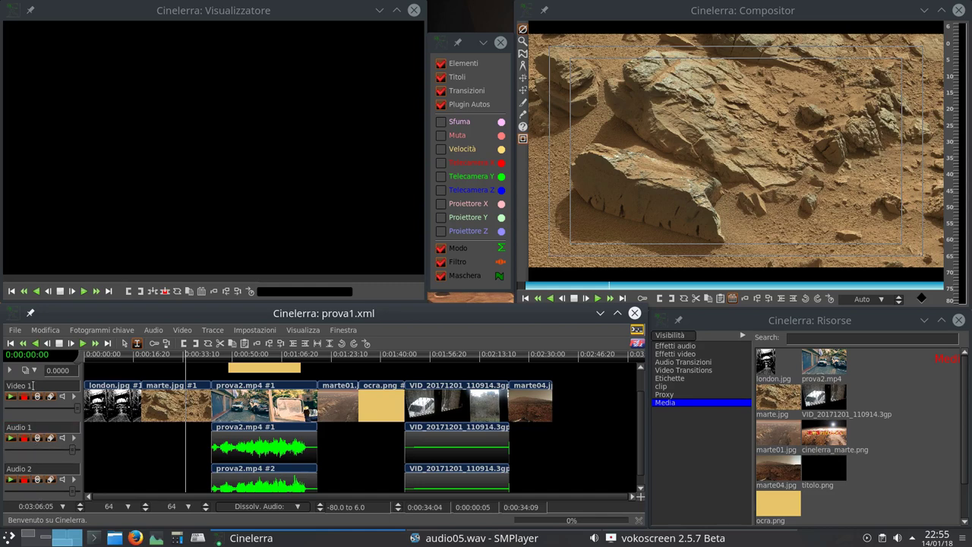
Expand and collapse the extra controls of the Video 1 track
left_click(73, 397)
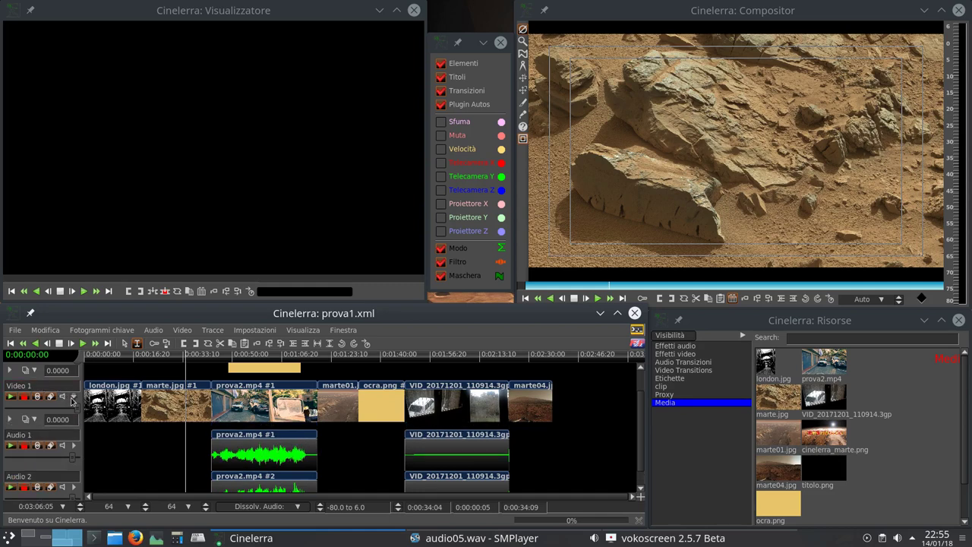
left_click(72, 397)
left_click(73, 397)
left_click(73, 398)
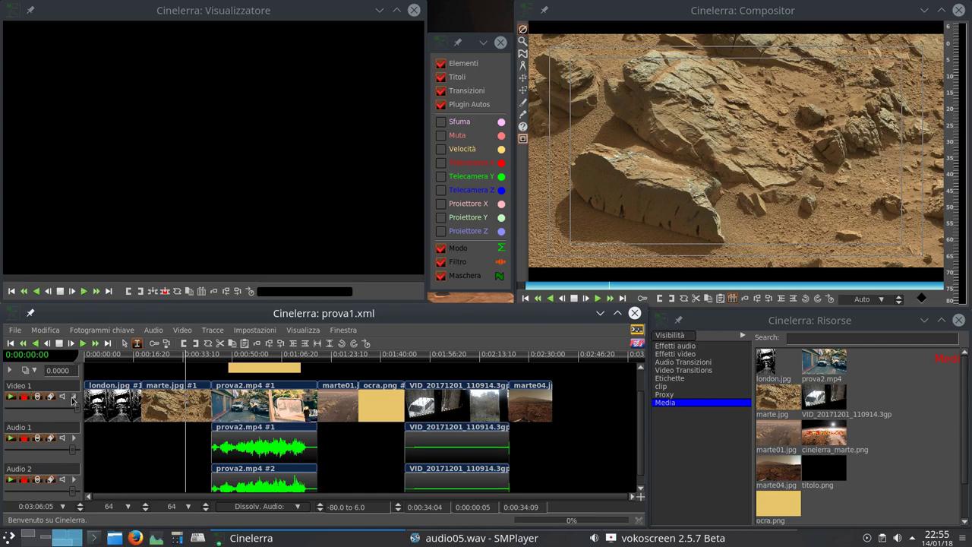
left_click(73, 397)
left_click(73, 398)
Enlarge the timeline window upwards until all four video and audio tracks fit in it
scroll(377, 424, "up", 1)
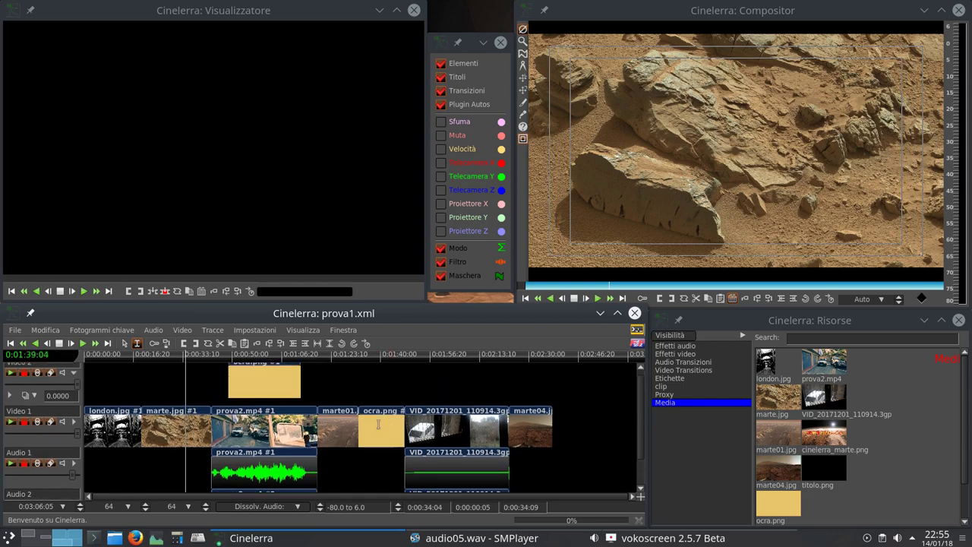
scroll(378, 424, "down", 1)
scroll(377, 424, "down", 1)
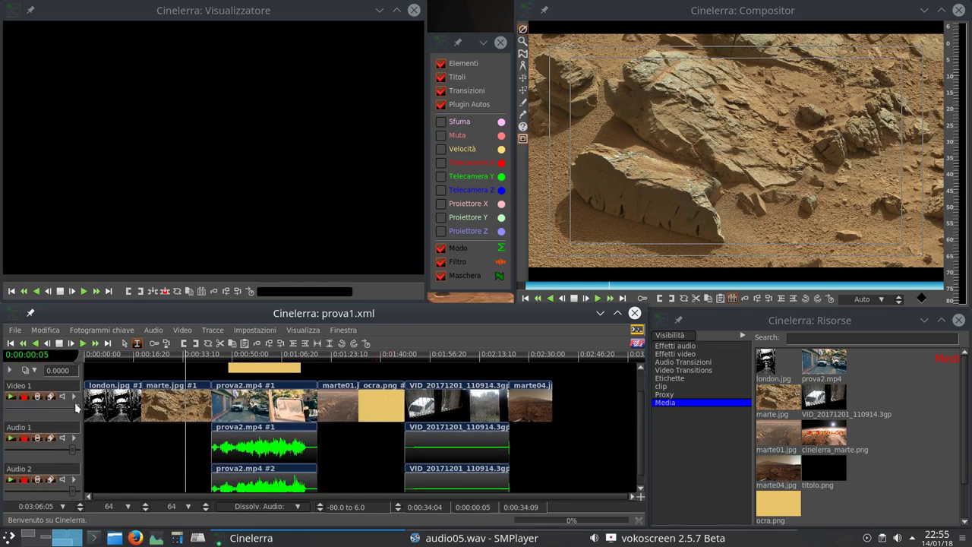
left_click_drag(215, 302, 215, 197)
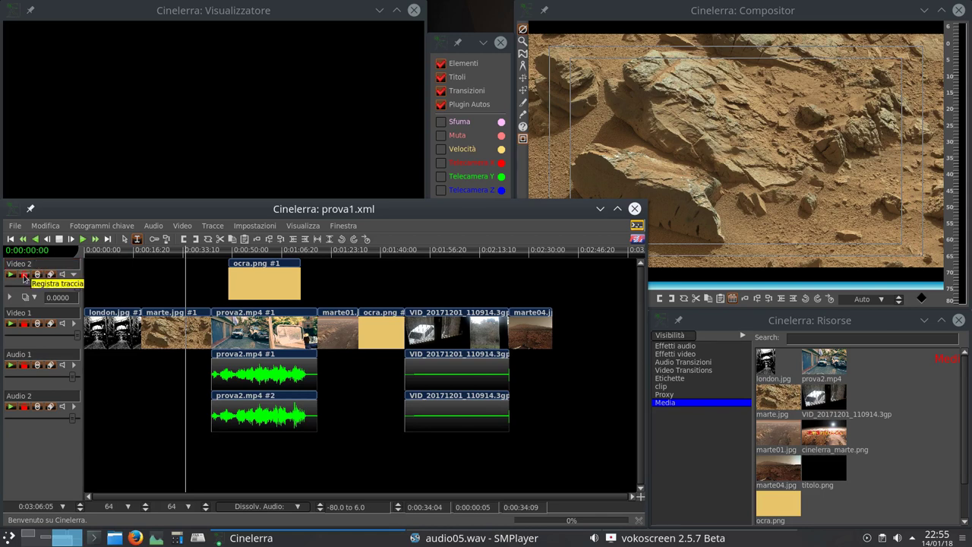
Toggle the record arming of single tracks, and leave only Audio 1 armed
left_click(24, 274)
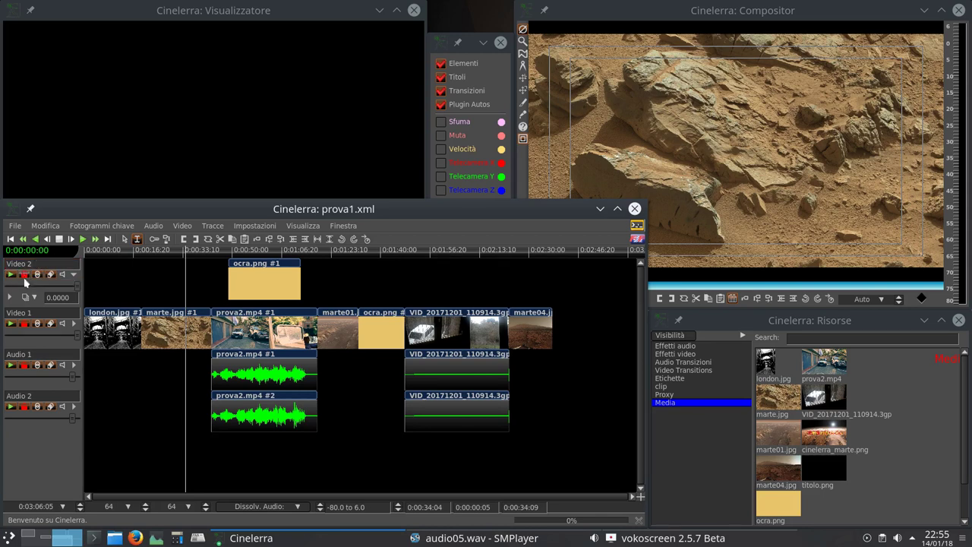
left_click(24, 366)
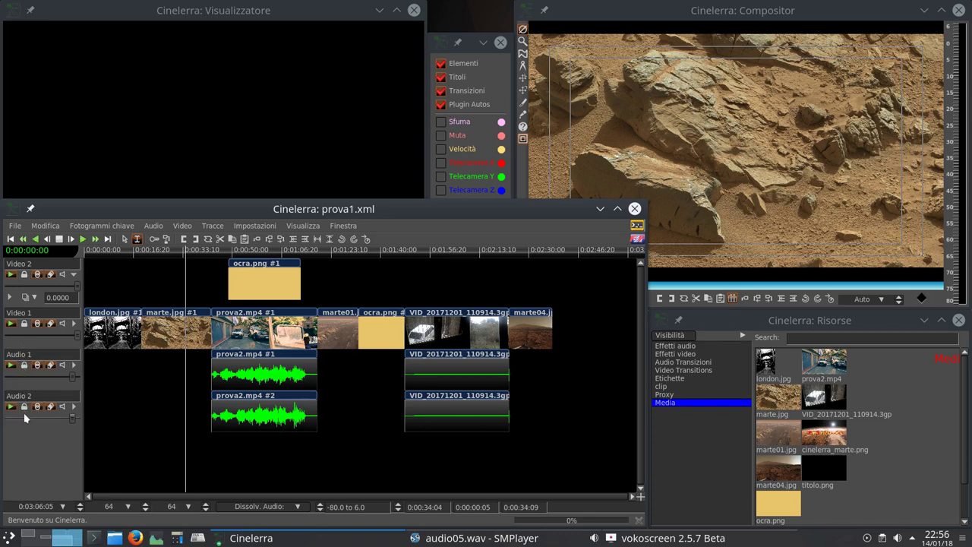
mouse_move(25, 369)
left_mouse_down()
mouse_move(28, 295)
mouse_move(24, 352)
left_mouse_up()
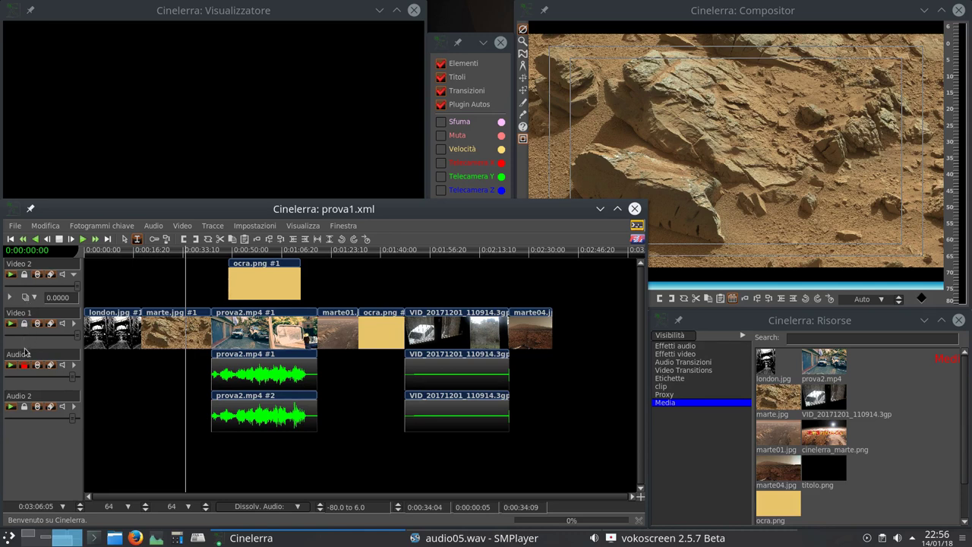
Try arming just one track at a time for recording, using the Audio 2 and Video 1 tracks
left_click(25, 412)
left_click(25, 407)
left_click(25, 324, "shift")
left_click(25, 324)
left_click(25, 325, "shift")
Toggle the record arming of the Audio 2, Video 1, Video 2 and Audio 1 tracks individually
left_click(23, 406)
left_click(23, 323)
left_click(23, 274)
left_click(23, 323)
left_click(23, 366)
Rearm all four tracks for recording: Audio 2, Audio 1, Video 1 and Video 2
left_click(24, 406)
left_click(23, 365)
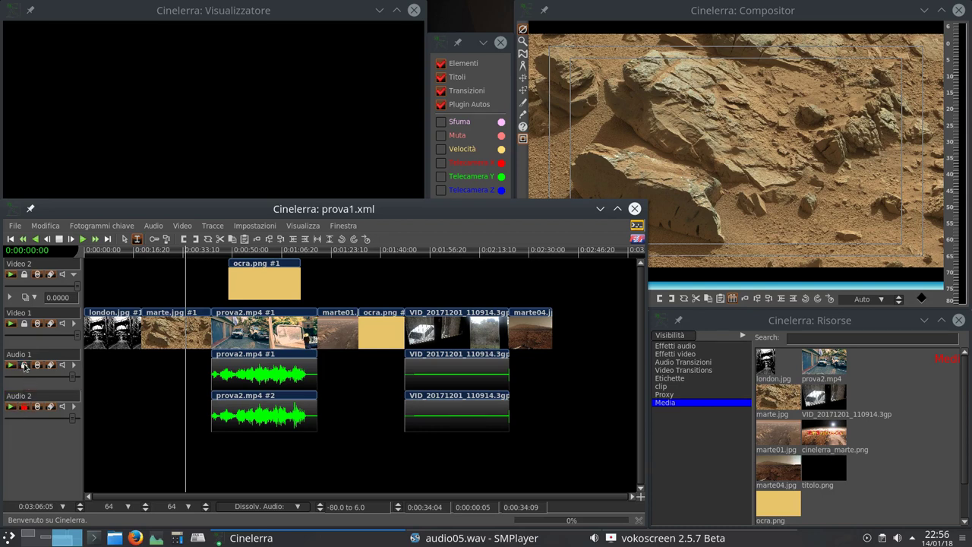
left_click(24, 323)
left_click(24, 274)
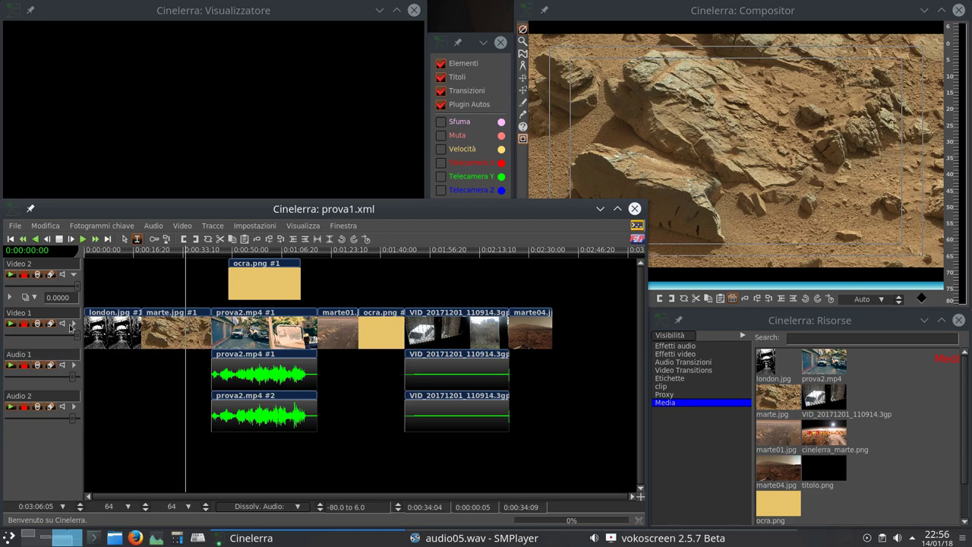
Switch off record arming, playback and media drawing on the Video 2 track, and switch them all back on
left_click(24, 277)
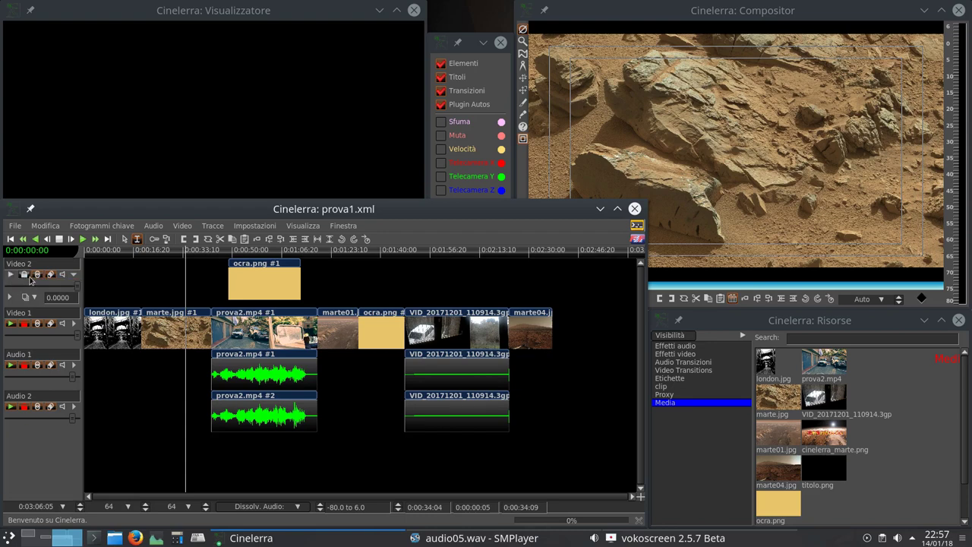
left_click(42, 276)
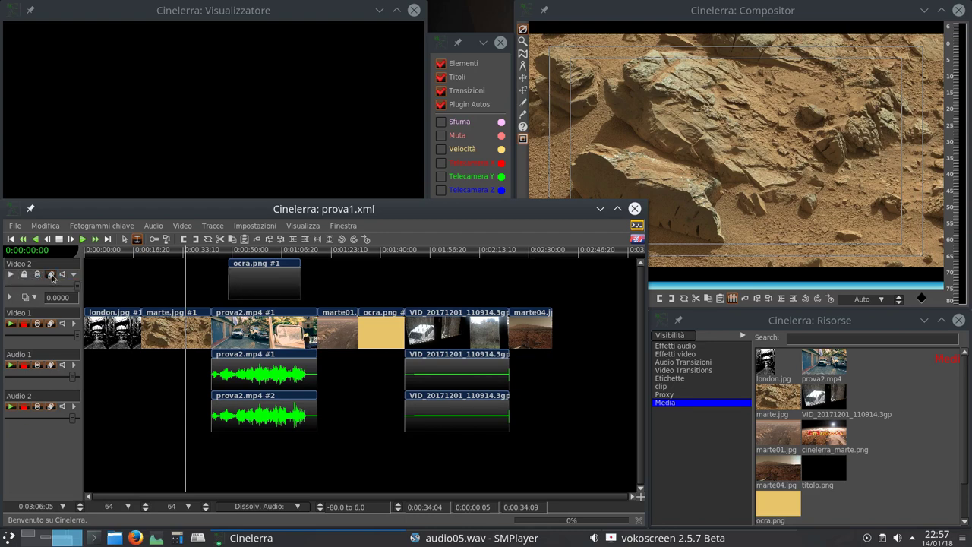
left_click(43, 276)
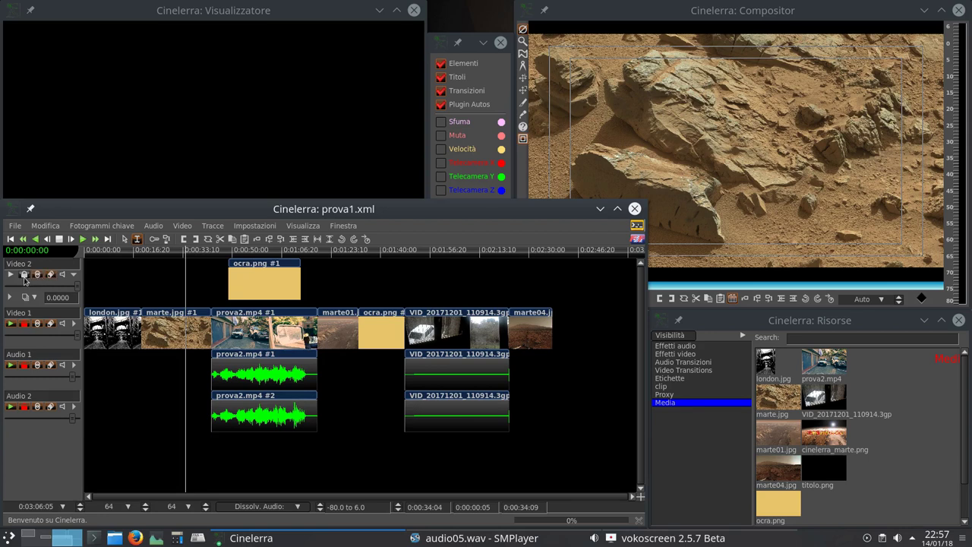
left_click(24, 277)
left_click(13, 278)
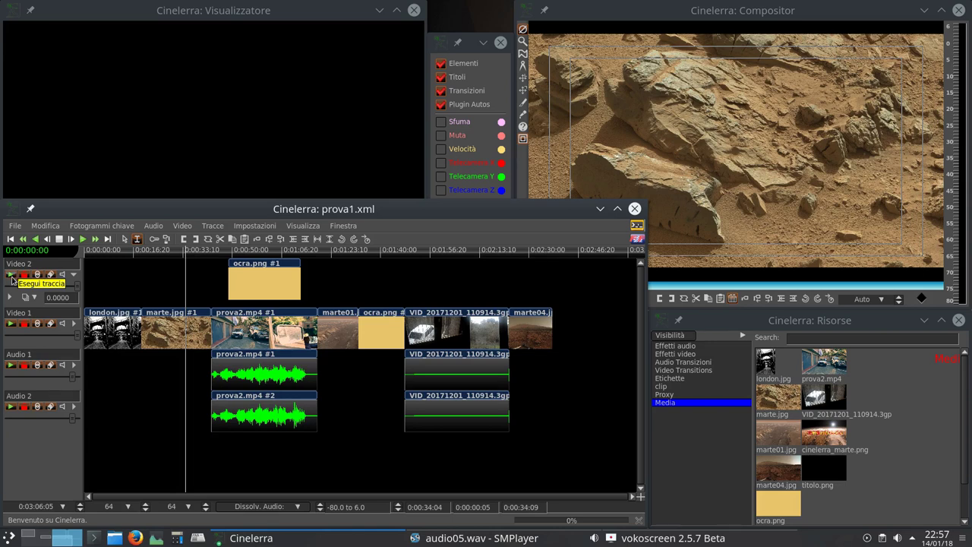
With playback of Video 2 off and only that track armed, play the timeline from about 0:00:34 to about 0:00:44
left_click(13, 277)
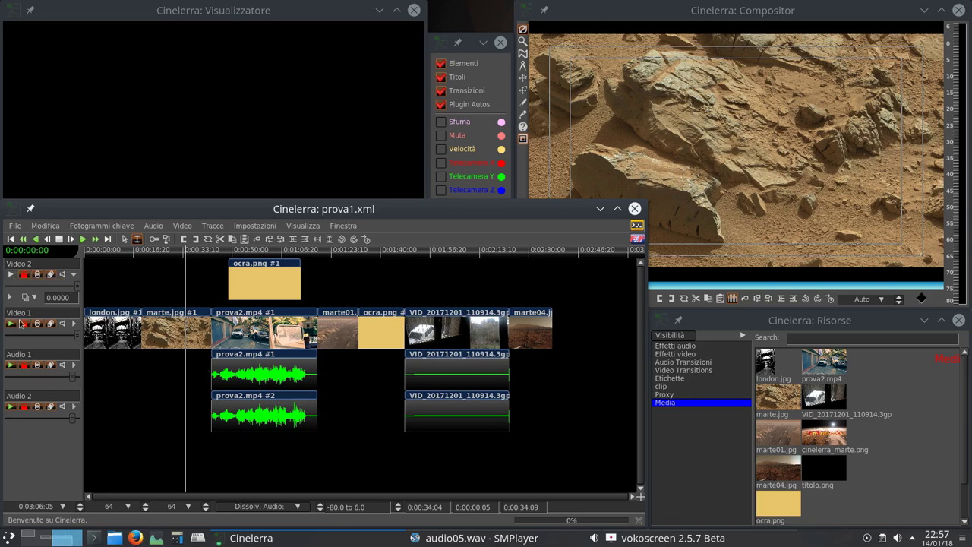
left_click(24, 276, "shift")
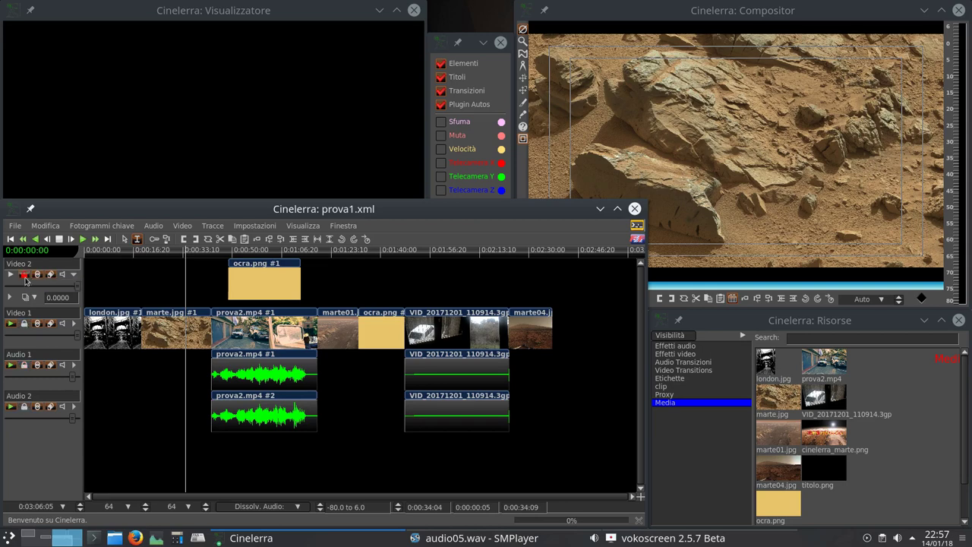
left_click(82, 240)
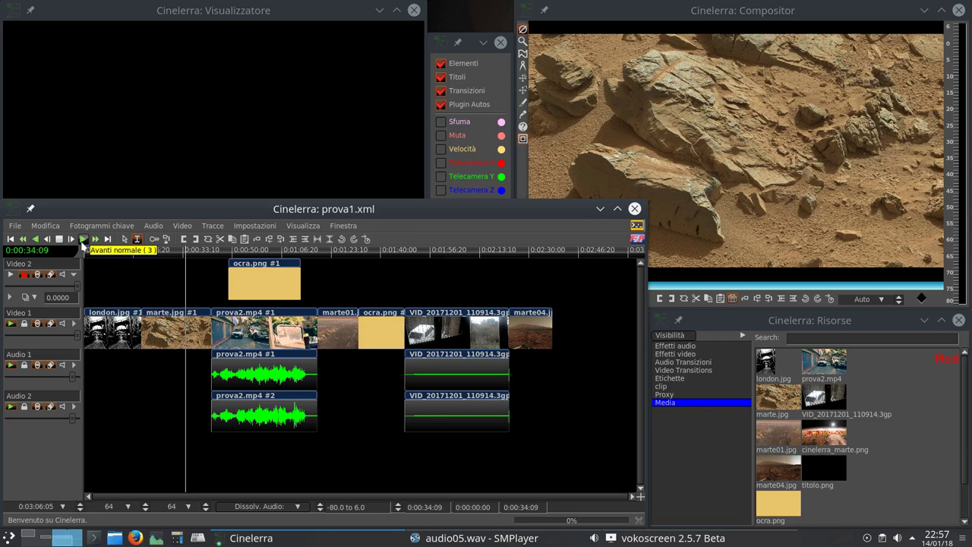
left_click(82, 240)
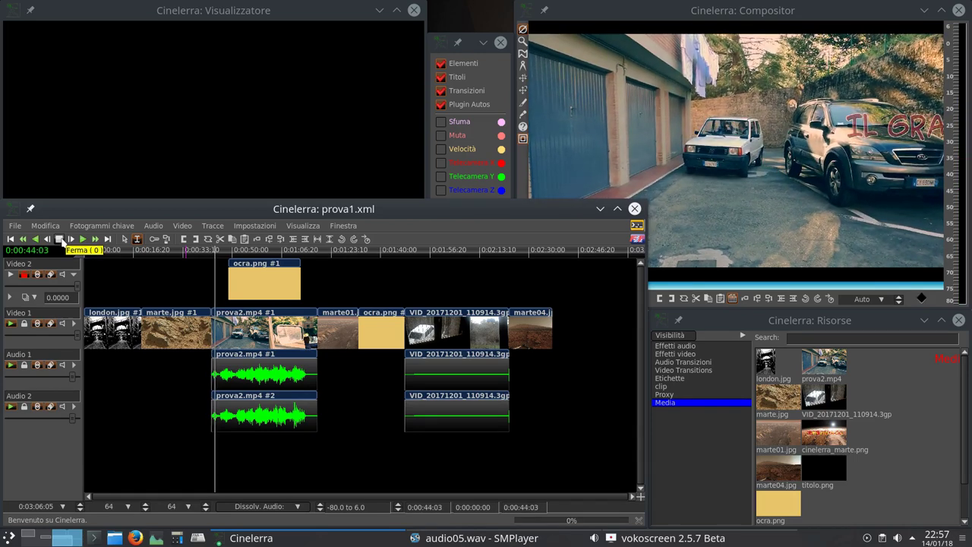
Turn playback of Video 2 back on and set the record arming so that only Video 2 is disarmed
left_click(10, 275)
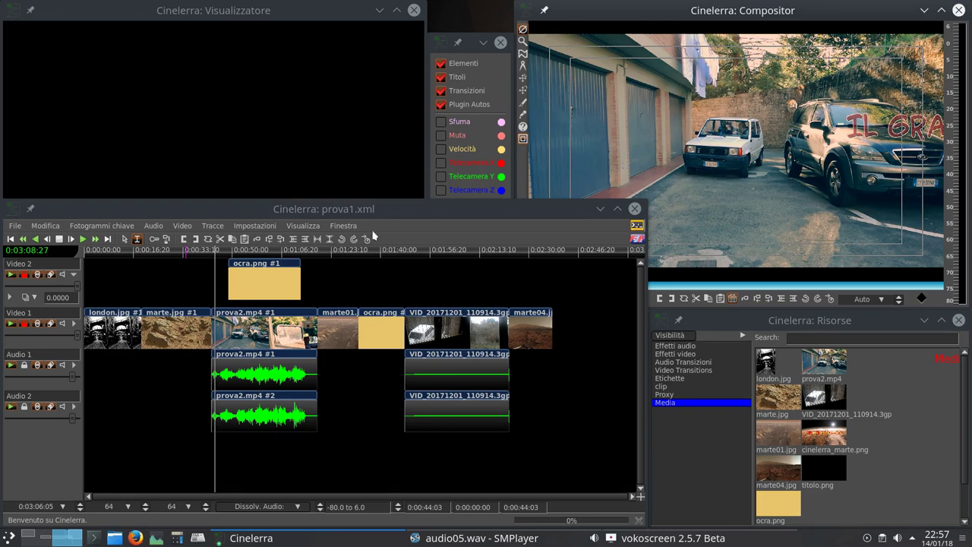
left_click(24, 365)
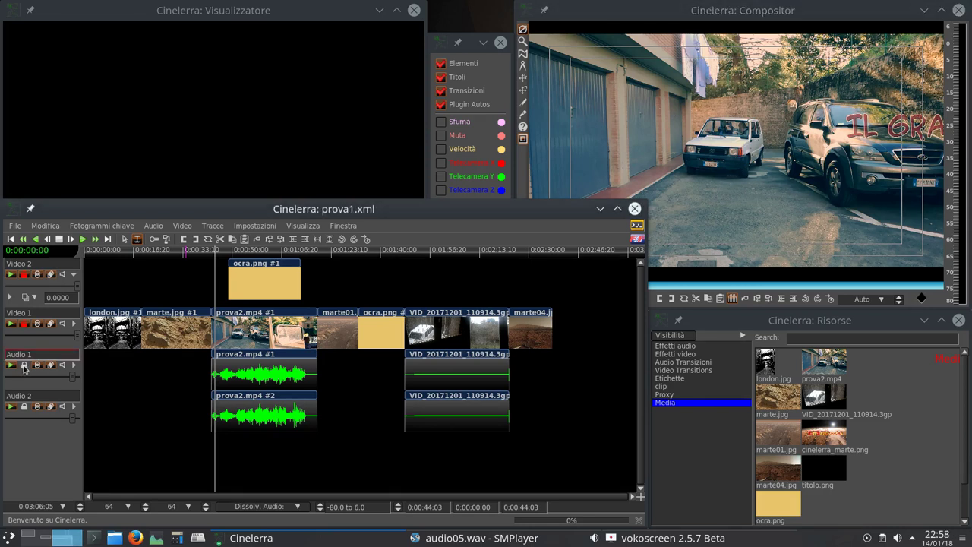
left_click(24, 408)
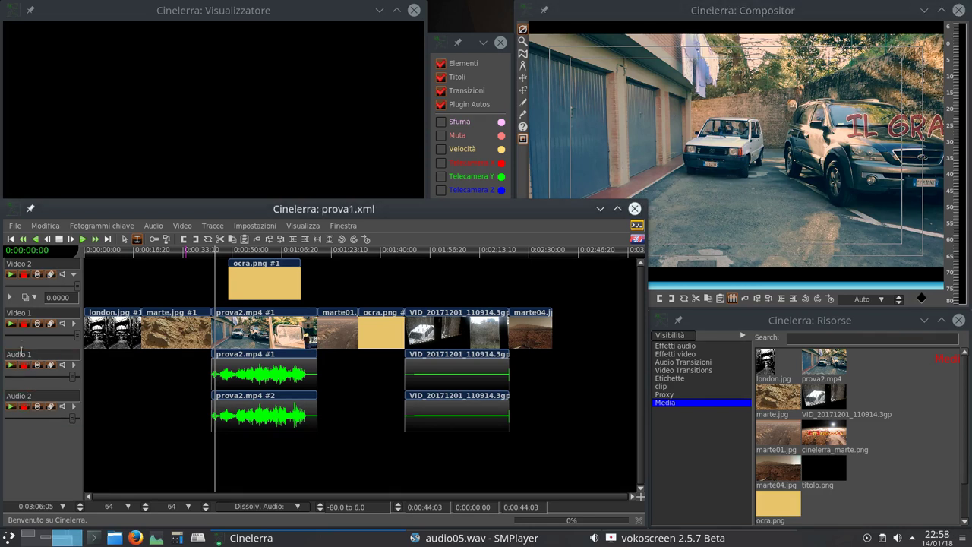
left_click(25, 274)
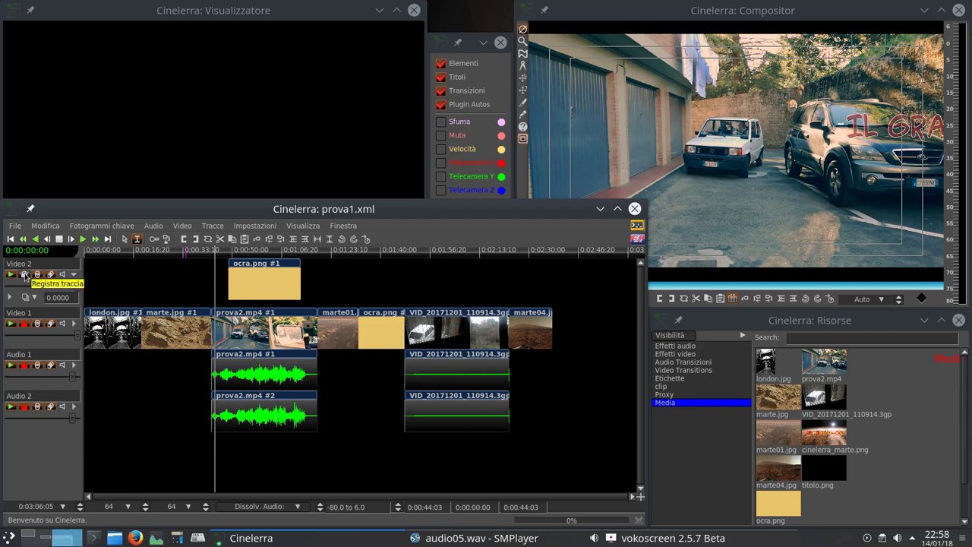
Toggle record arming of the Video 2 track on and off, and leave the track armed
left_click(24, 275)
left_click(24, 275)
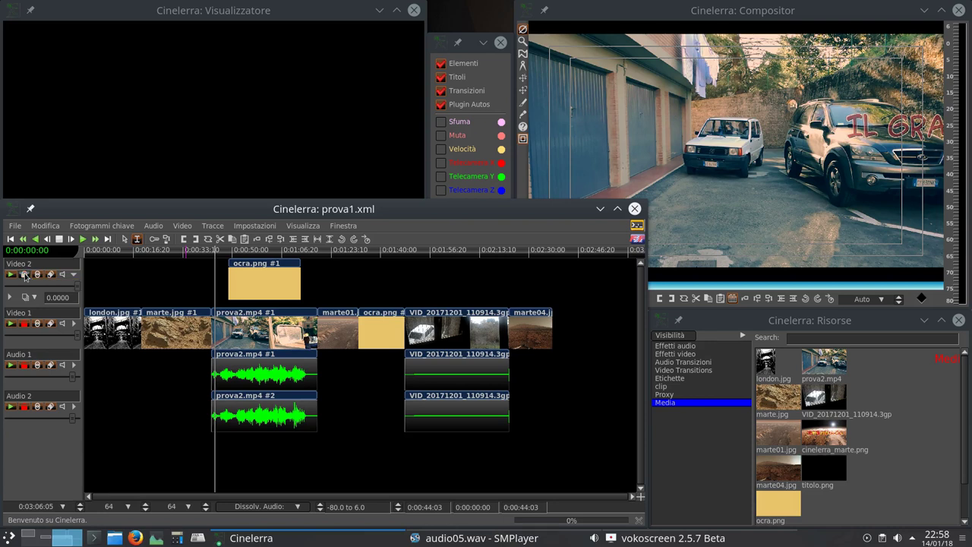
left_click(24, 275)
Open the file loading dialog to examine the insertion mode for loaded media, and close it without loading anything
key("o")
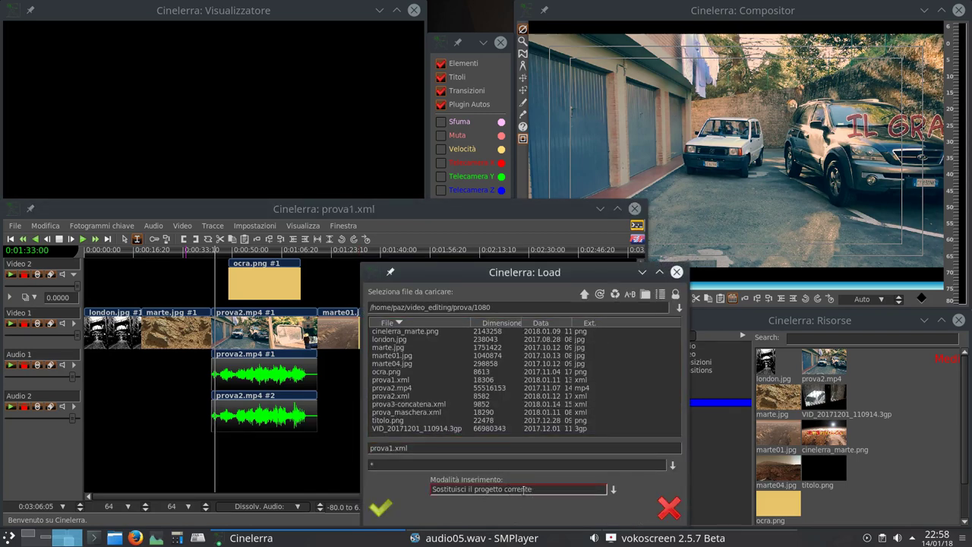
left_click(667, 513)
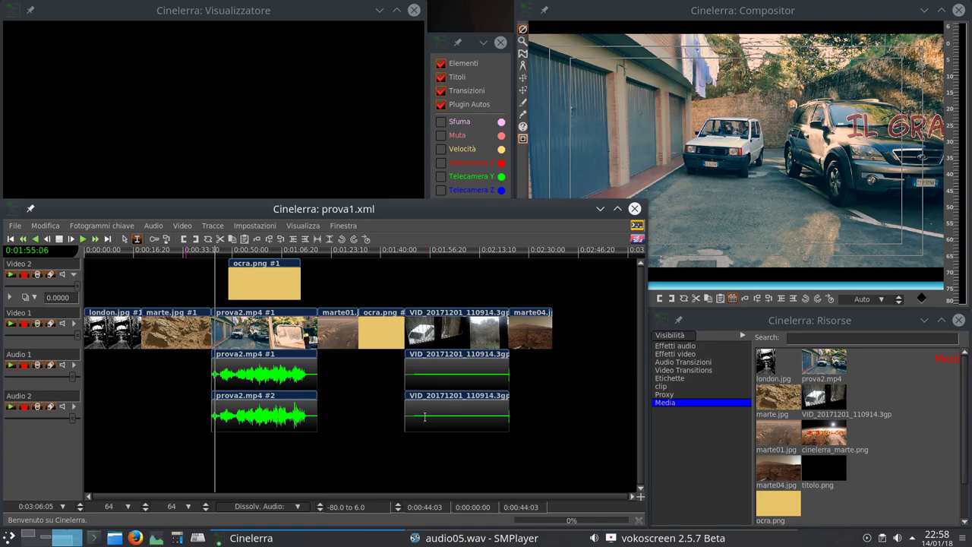
Select the timeline from about 0:01:29 to 0:01:39, try a range inside the prova2.mp4 clip, and put the insertion point at about 0:01:30
left_click_drag(347, 328, 379, 329)
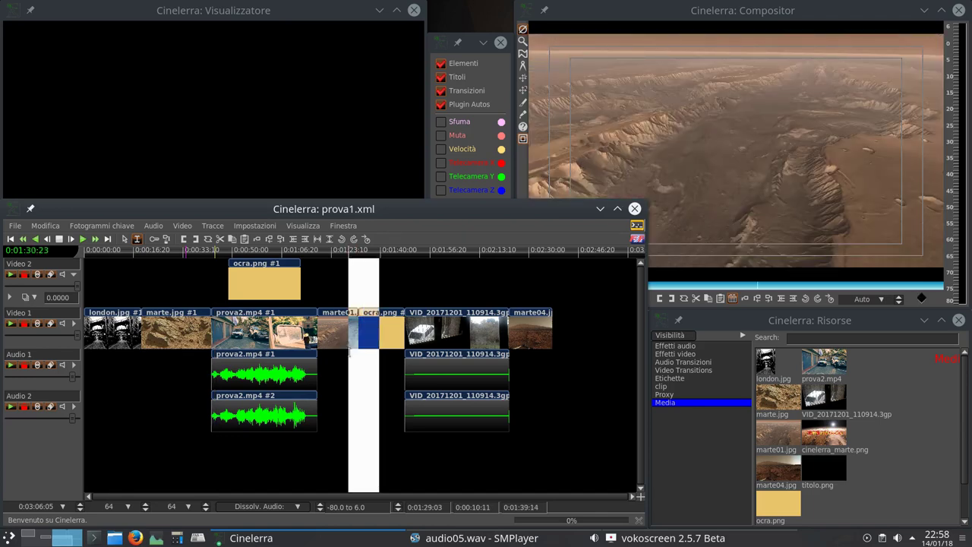
left_click(237, 334)
left_click_drag(237, 334, 279, 334)
left_click(353, 399)
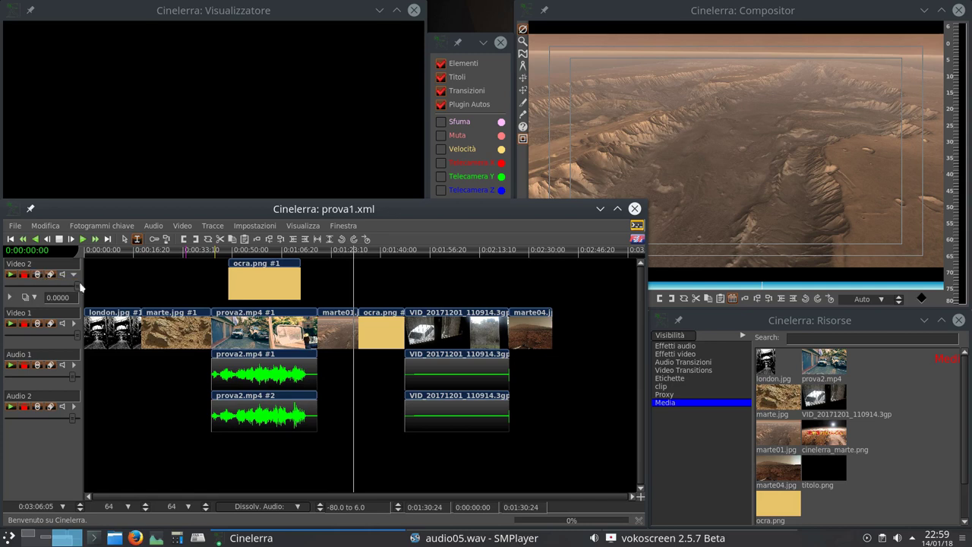
Display the fade curves and add two fade keyframes to the Audio 1 clip, lowering the second to about -33.6 at 0:01:08
left_click(440, 124)
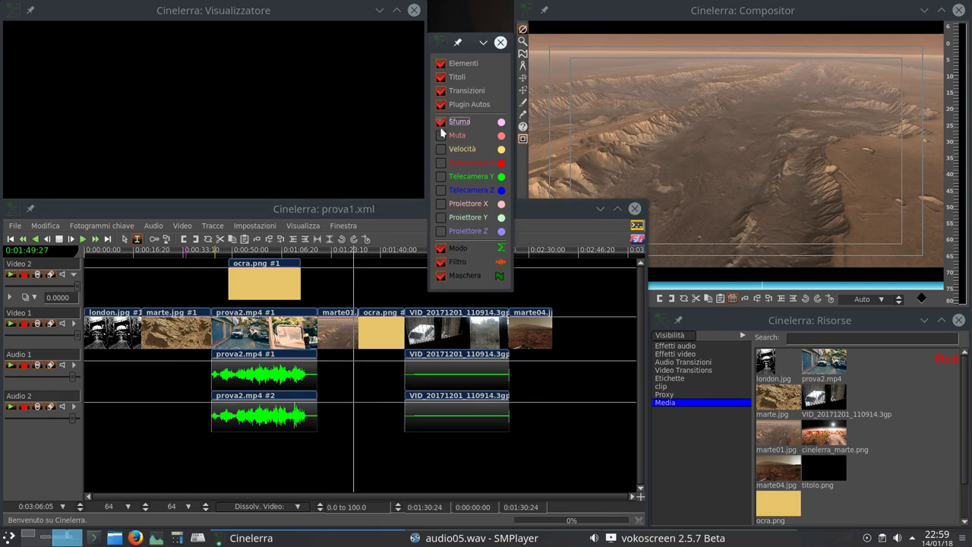
left_click(265, 366)
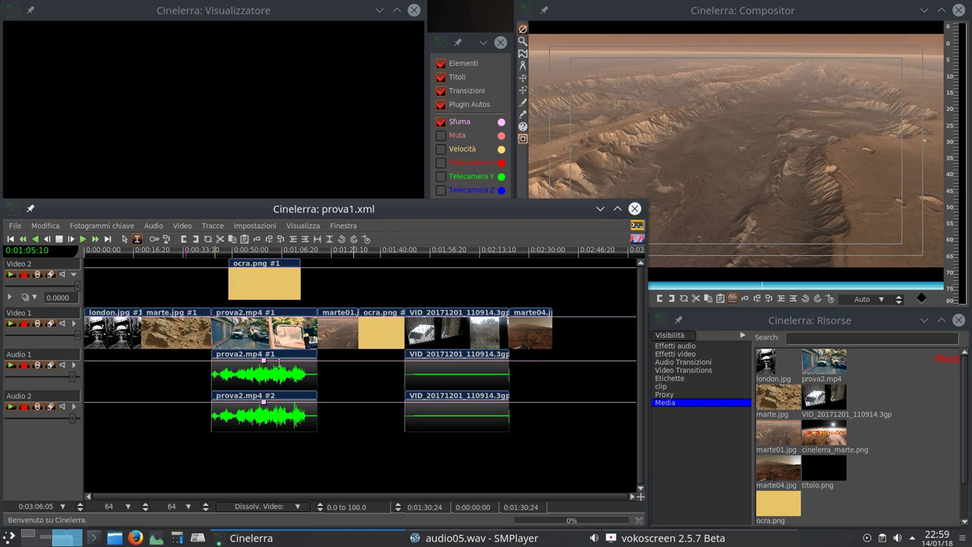
mouse_move(281, 364)
left_mouse_down()
mouse_move(282, 385)
mouse_move(287, 374)
left_mouse_up()
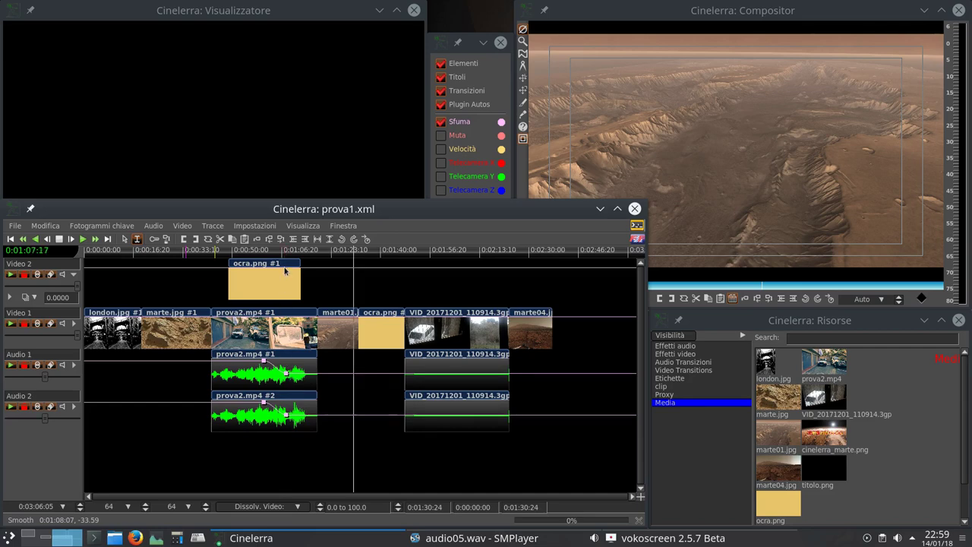
Add a fade keyframe of about 95.3 on Video 2 near 0:01:07, and hide the fade curves
mouse_move(285, 271)
left_mouse_down()
mouse_move(285, 299)
mouse_move(286, 271)
left_mouse_up()
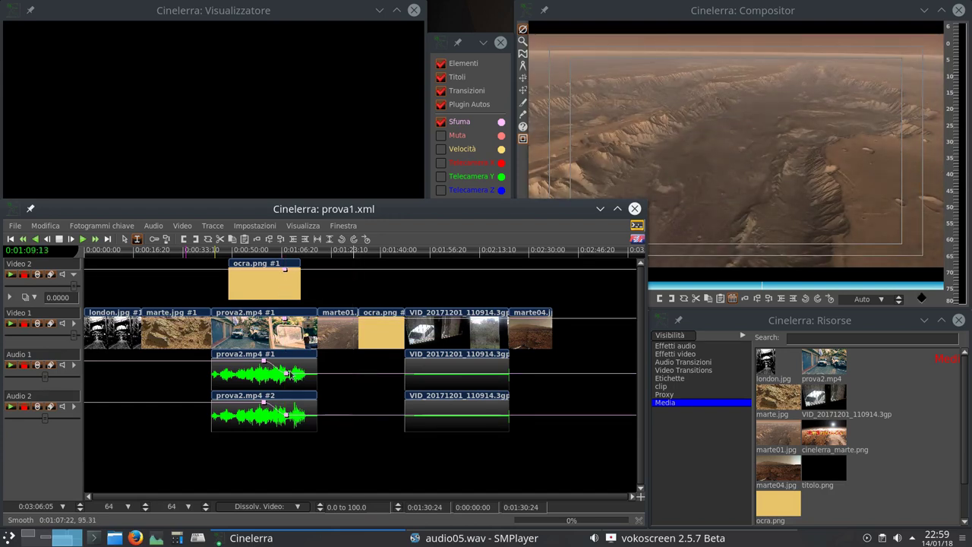
left_click(441, 121)
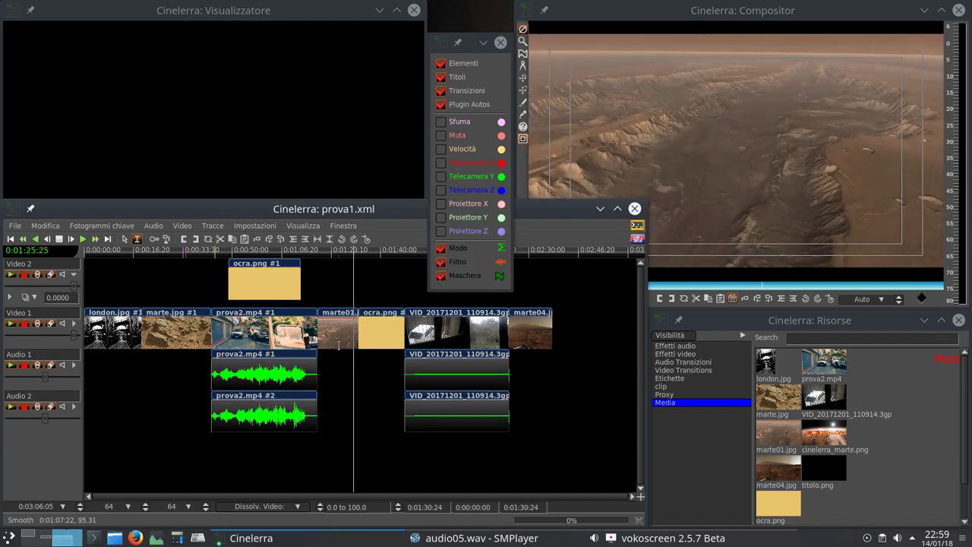
Switch off media drawing on all four tracks: Video 2, Video 1, Audio 1 and Audio 2
left_click(50, 275)
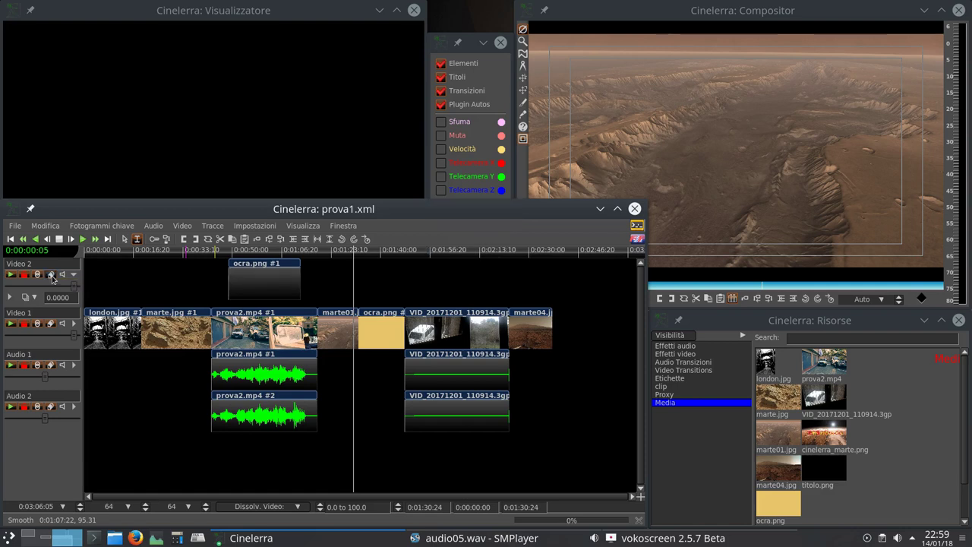
left_click(51, 324)
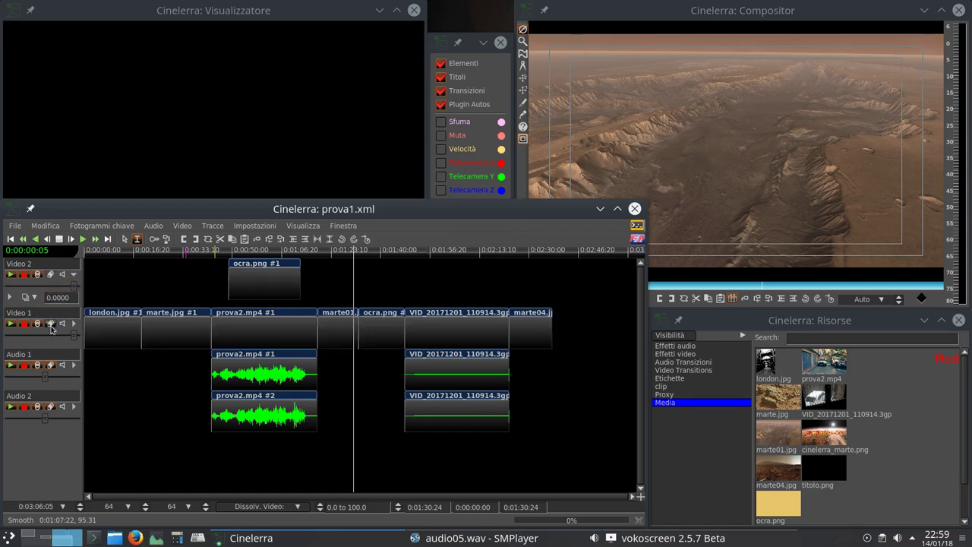
left_click(51, 369)
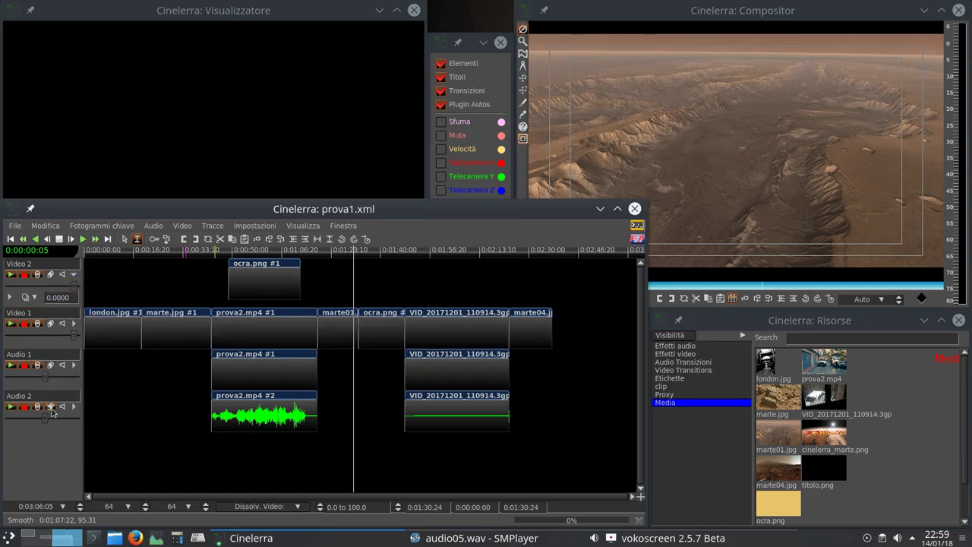
left_click(51, 407)
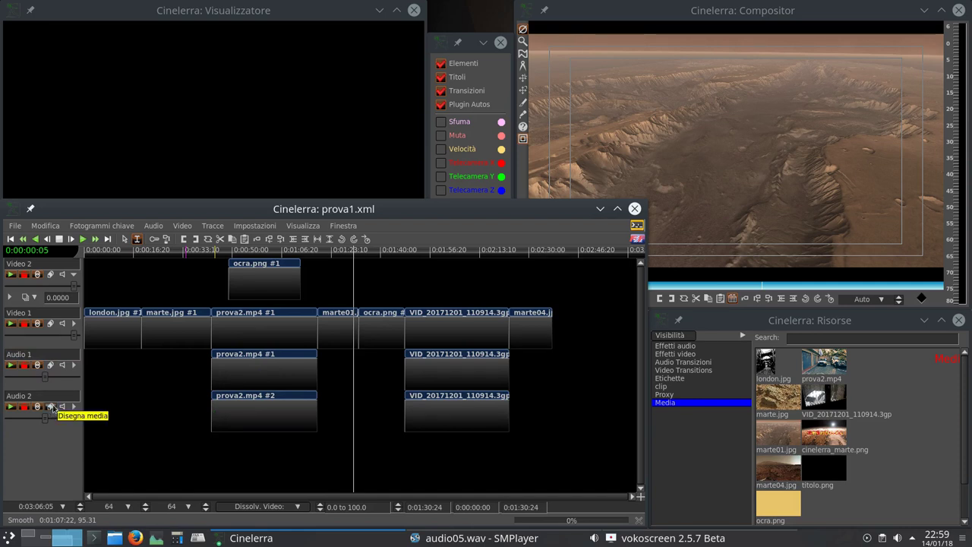
Switch media drawing back on for Video 2 and Video 1, toggling each off and on once more
left_click(51, 274)
left_click(49, 324)
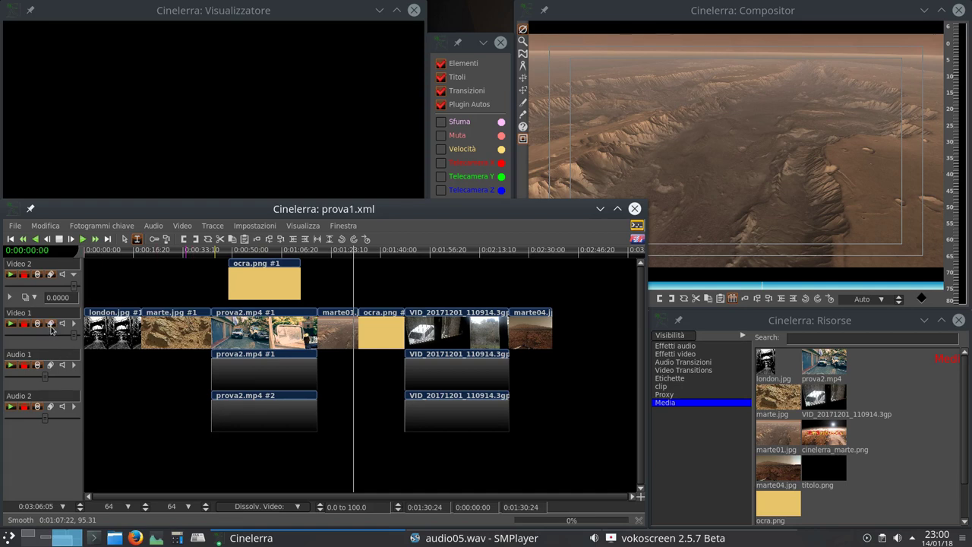
left_click(51, 324)
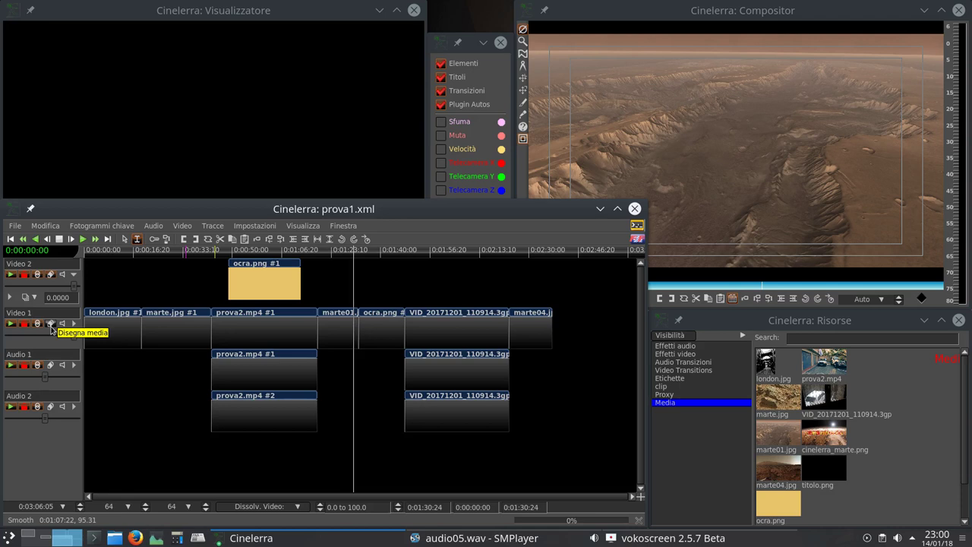
left_click(50, 324)
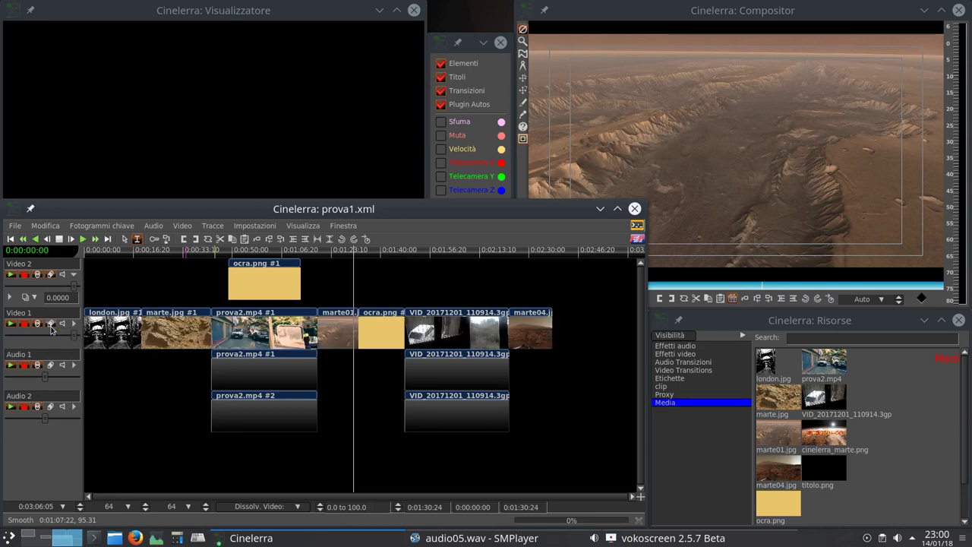
left_click(50, 275)
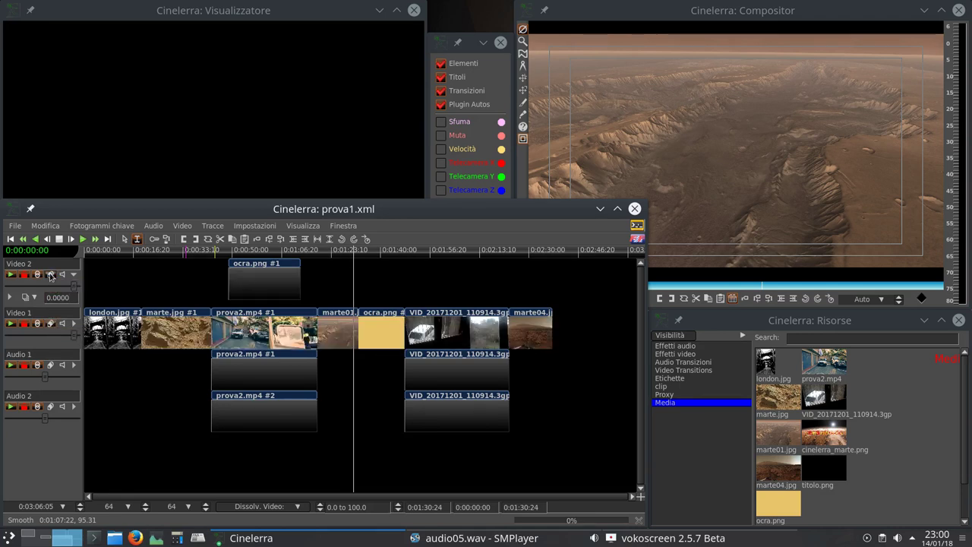
left_click(50, 275)
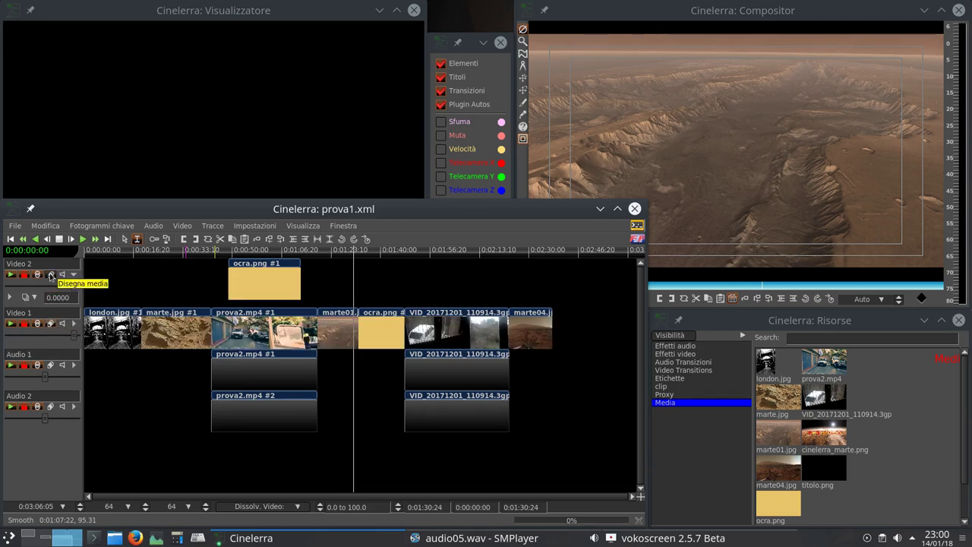
Switch media drawing back on for Audio 1 and Audio 2, toggling Audio 2 off and on once more
left_click(50, 366)
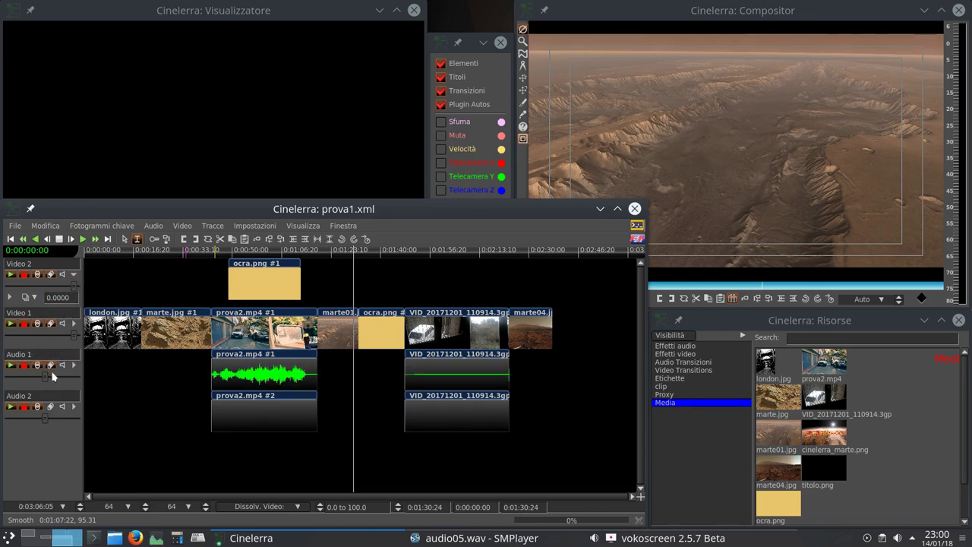
left_click(50, 408)
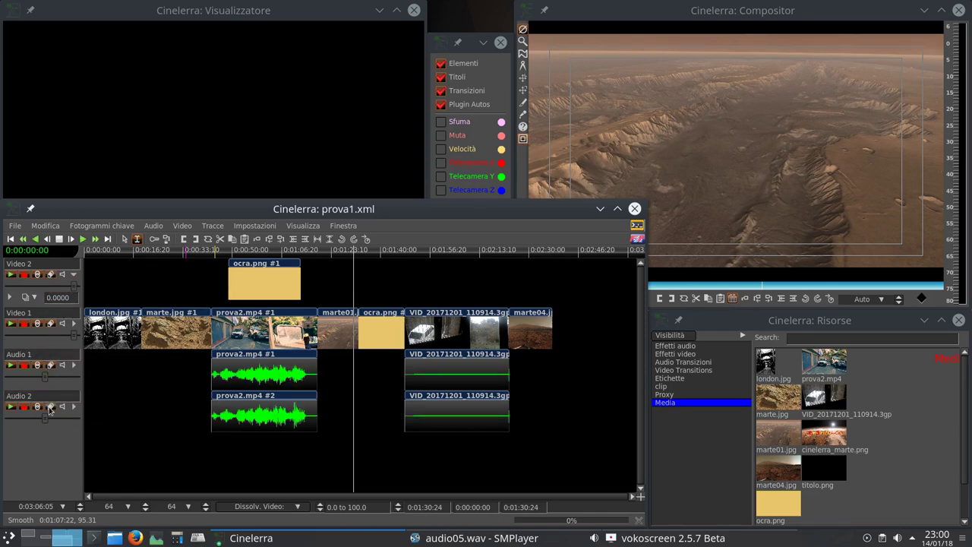
left_click(50, 408)
left_click(50, 408)
Mute the output of Video 1 and play the timeline from about 0:01:30 to 0:01:34
left_click(62, 324)
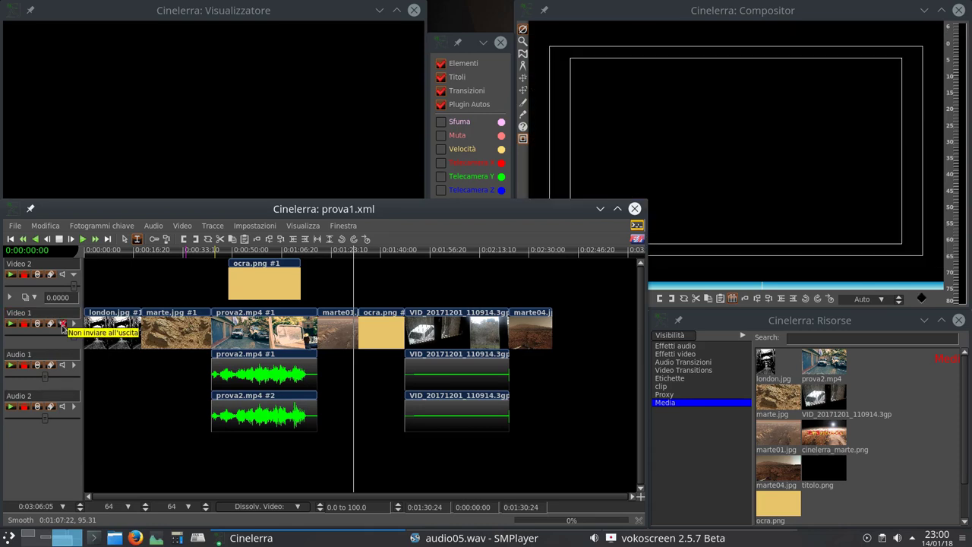
left_click(83, 239)
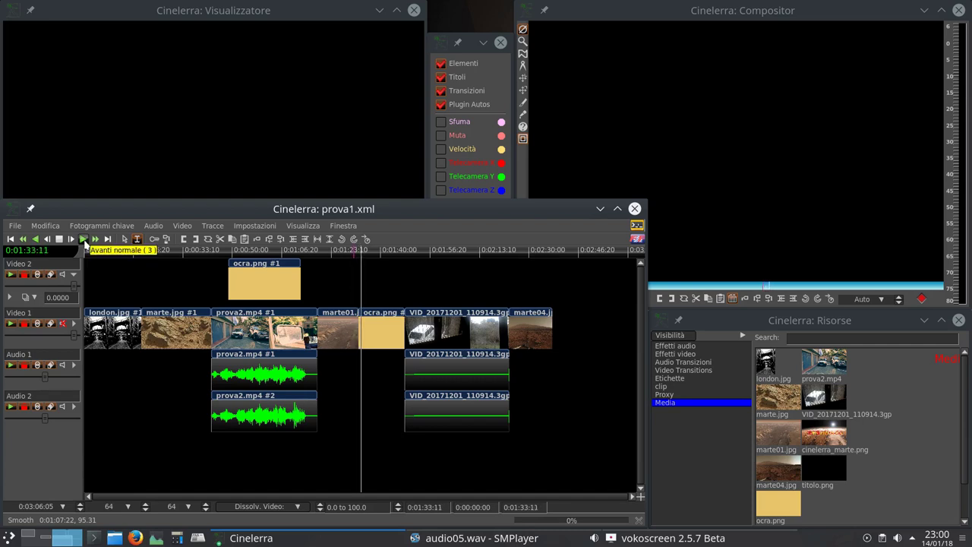
left_click(82, 240)
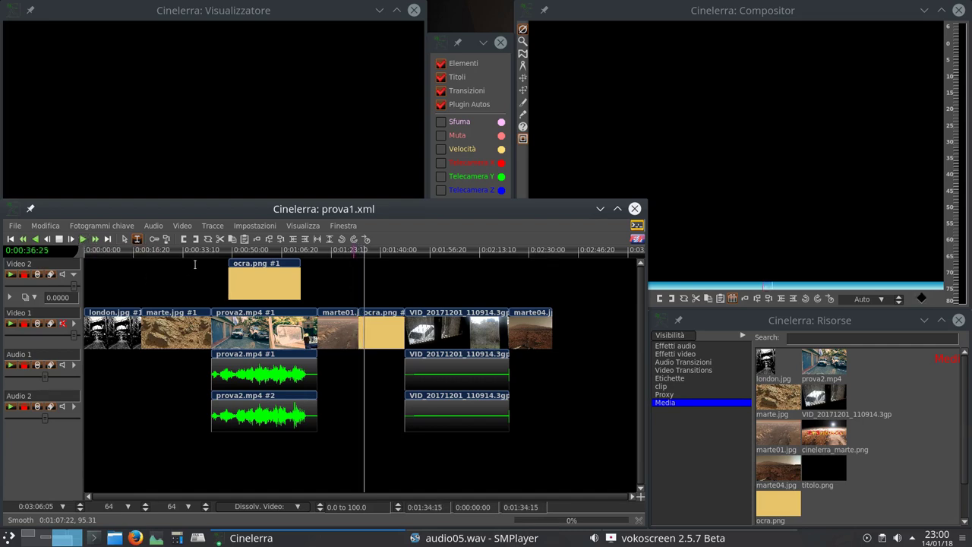
With Video 1 muted, play the timeline from about 0:00:45 to 0:00:51 to check the ocra.png overlay on Video 2
left_click(218, 255)
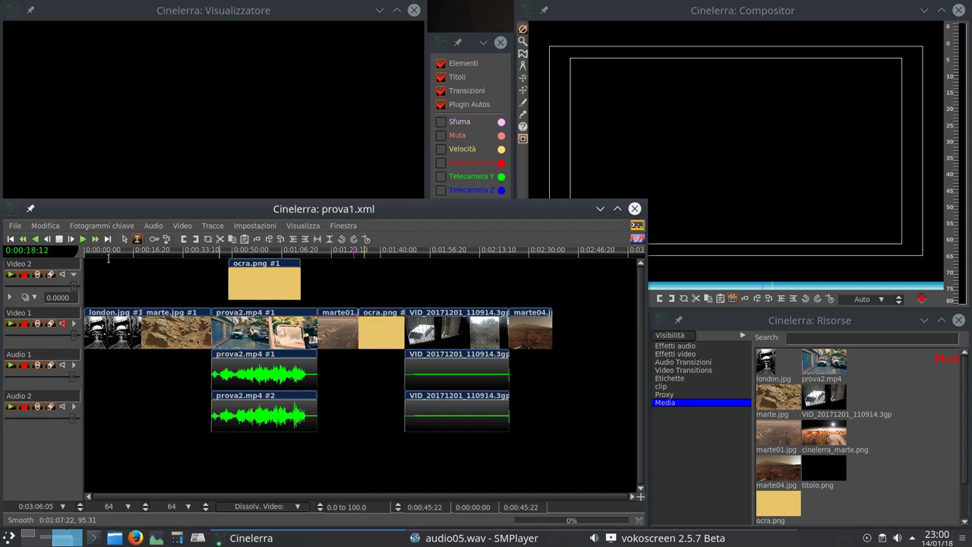
left_click(82, 239)
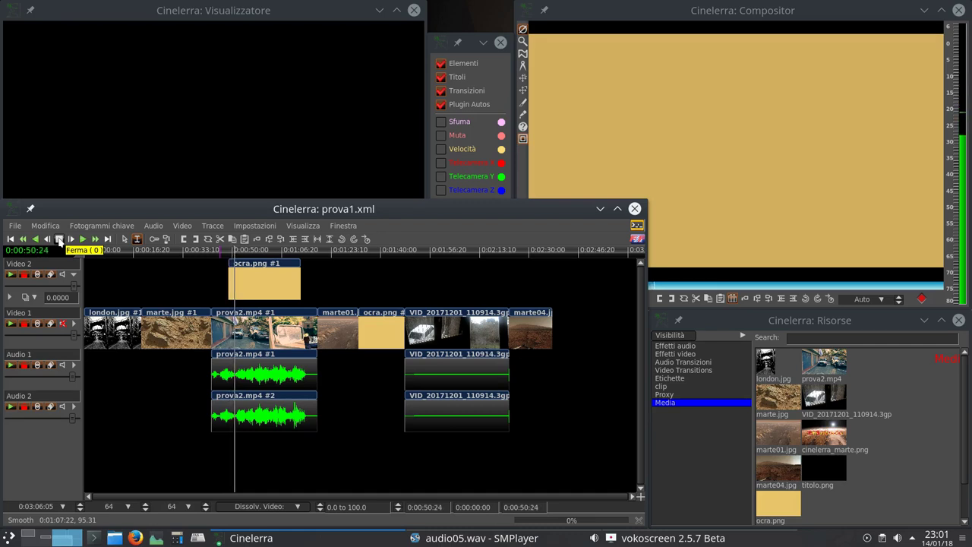
left_click(59, 240)
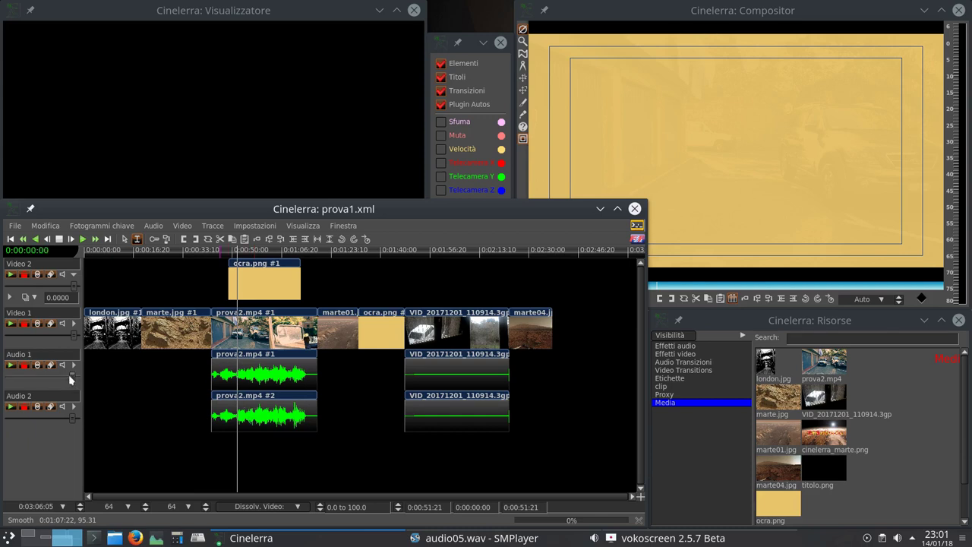
Mute Audio 1, display the mute curves, and add a mute keyframe on Audio 1 at about 0:01:06
left_click(64, 365)
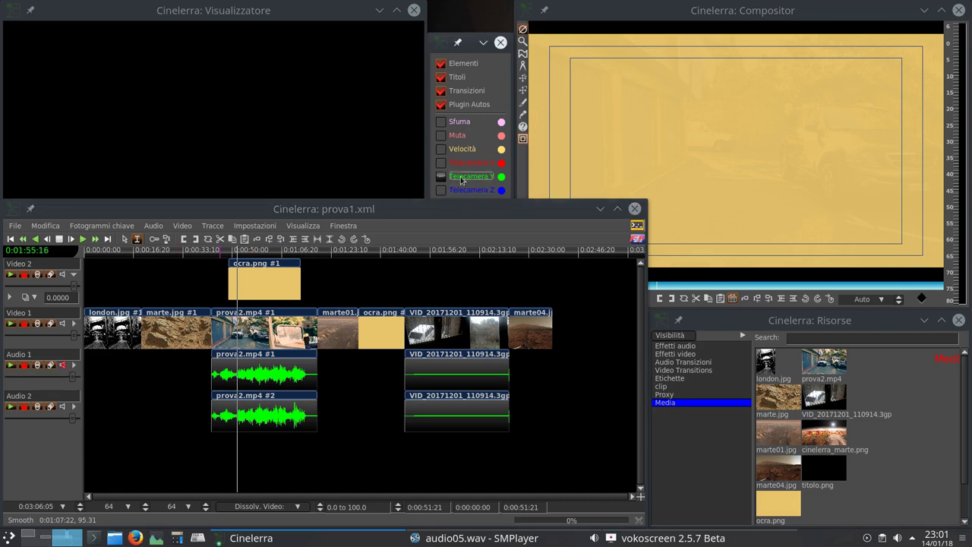
left_click(440, 136)
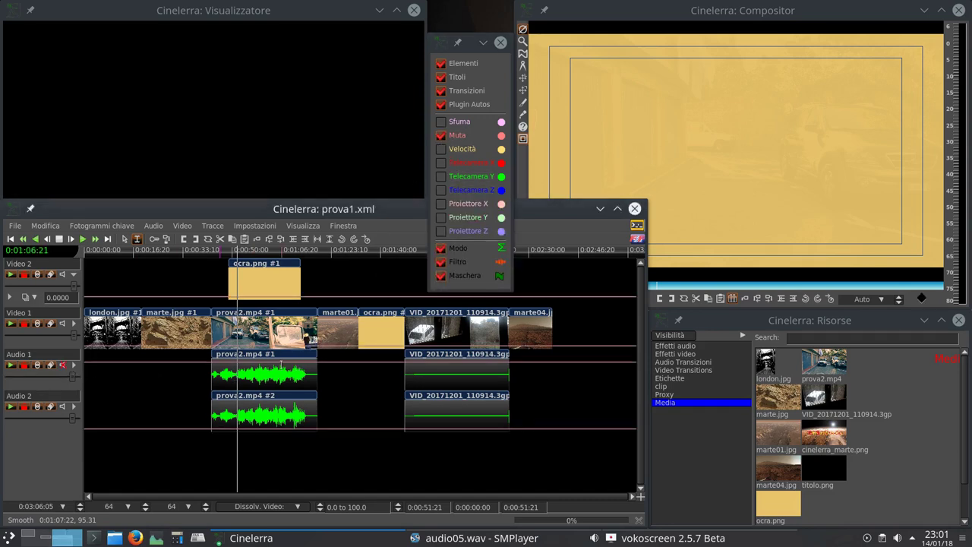
left_click(280, 366)
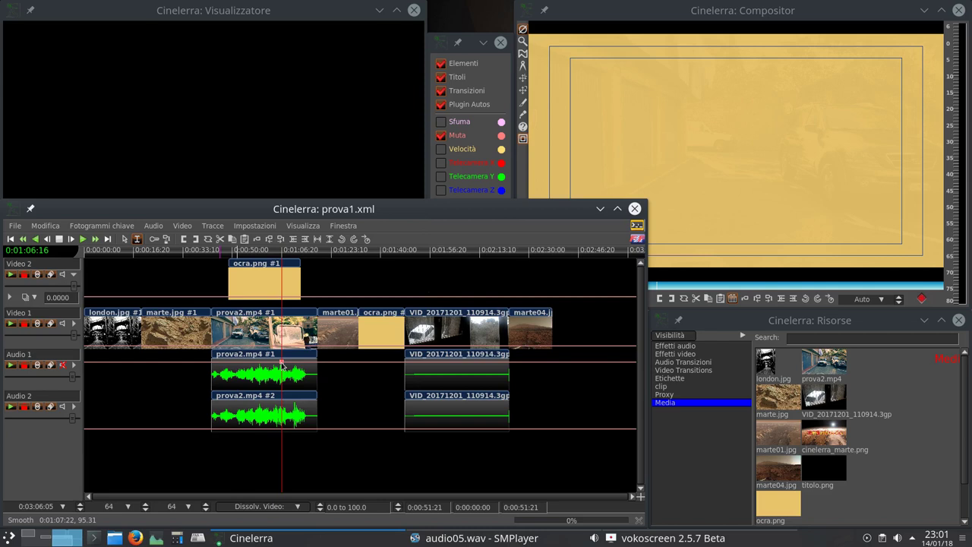
Flip the Audio 1 mute keyframe between 0 and 1, and leave it at 1 near 0:01:06
left_click(276, 387)
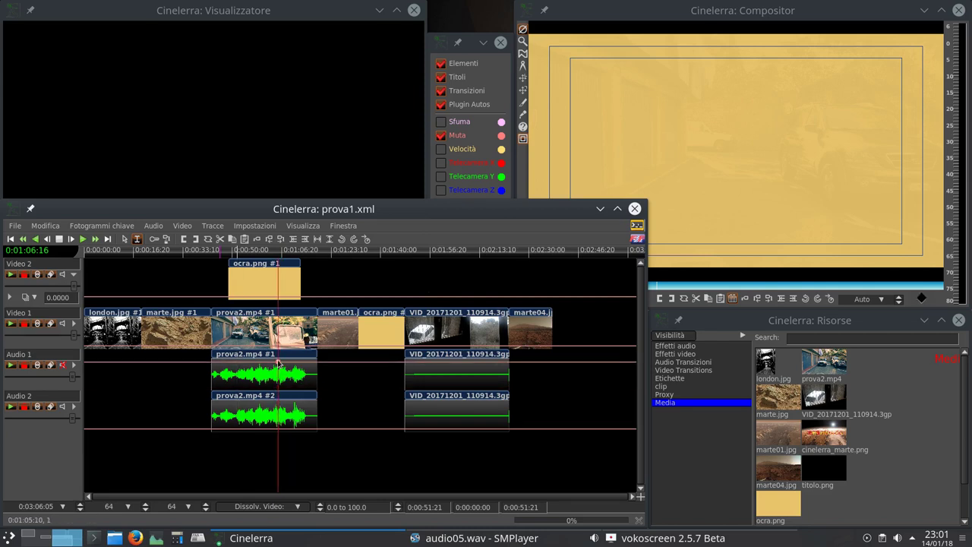
left_click(277, 386)
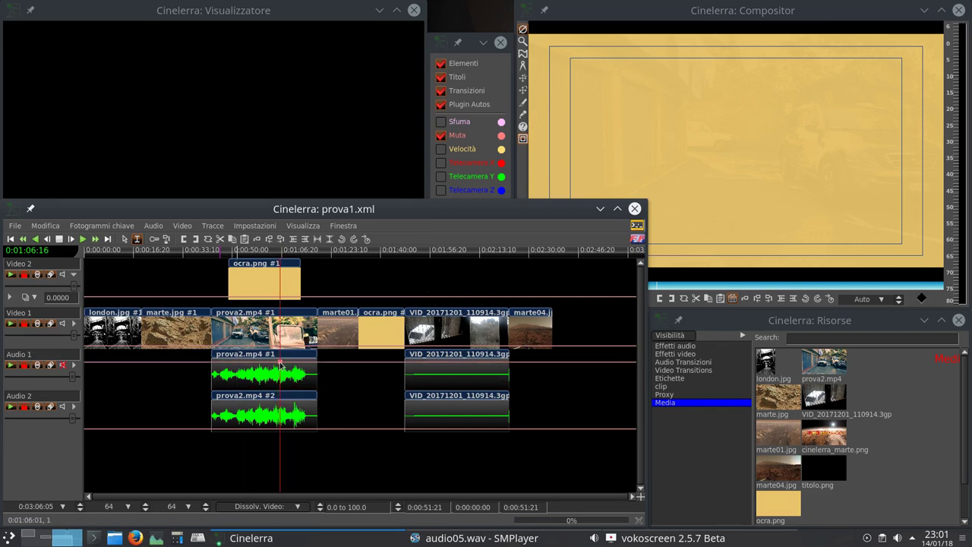
left_click(280, 385)
left_click_drag(280, 385, 283, 363)
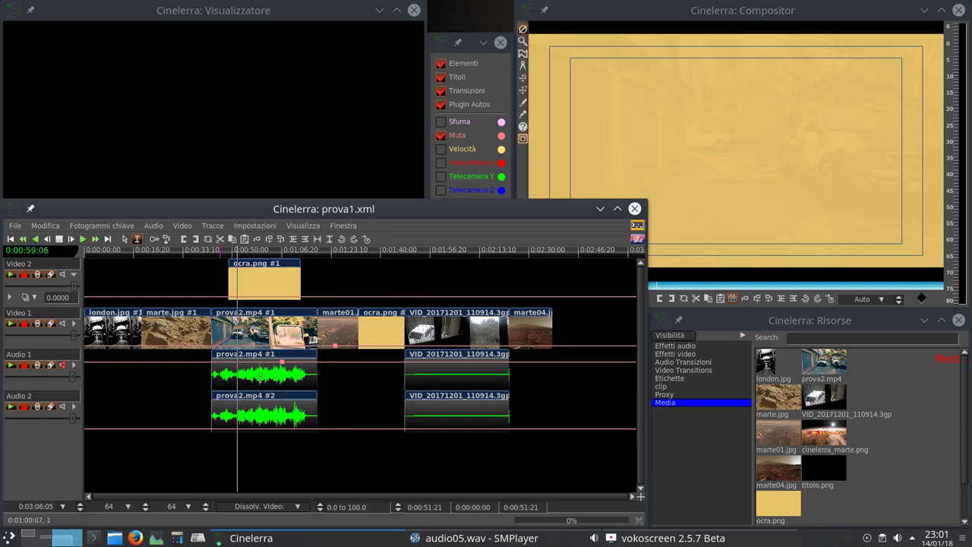
Set the Audio 1 mute keyframe near 0:01:05 to 0, hide the mute curves, and move the insertion point to about 0:02:41
left_click_drag(260, 380, 351, 377)
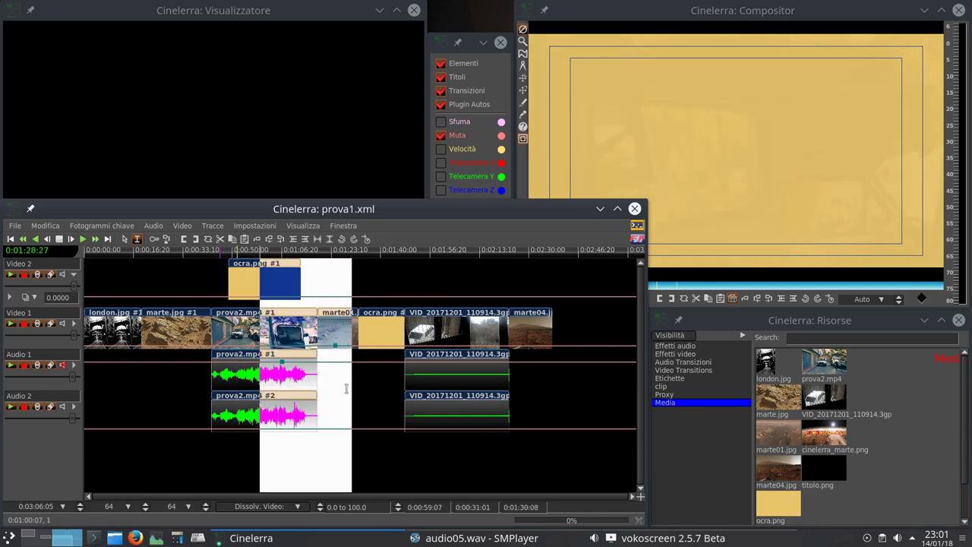
left_click(281, 359)
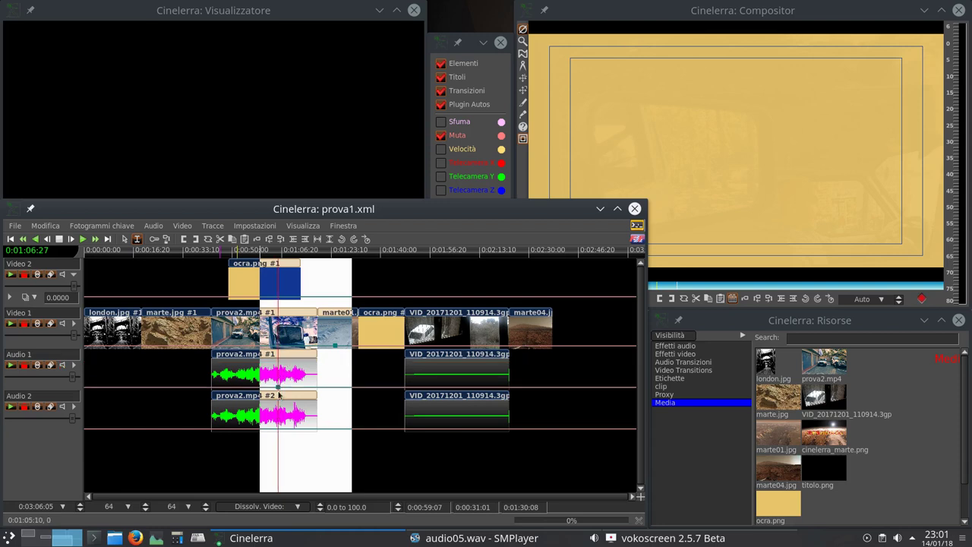
left_click(280, 386)
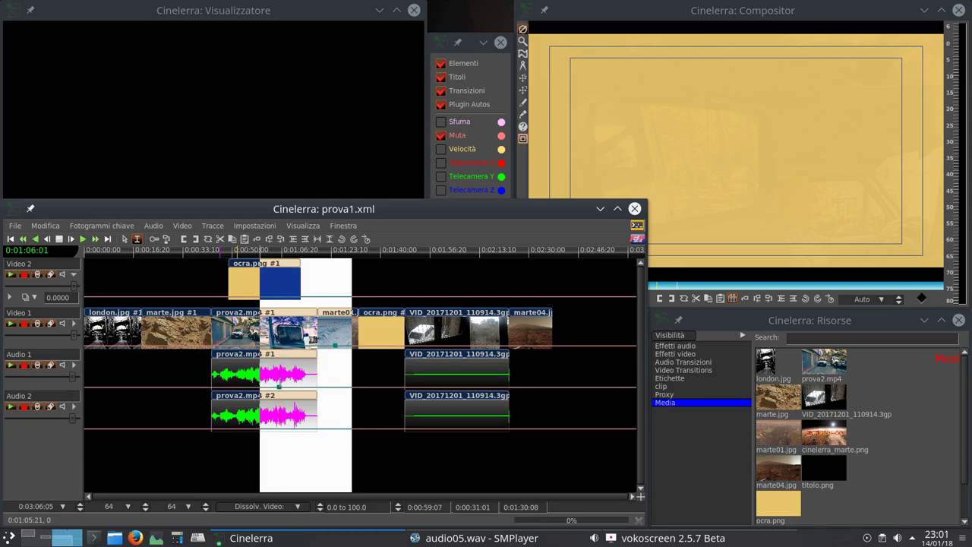
left_click(235, 334)
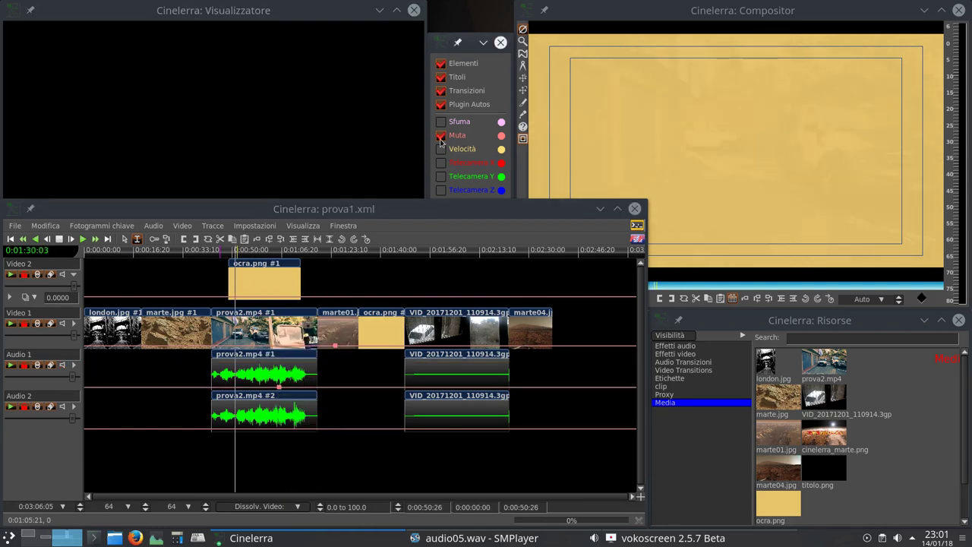
left_click(440, 137)
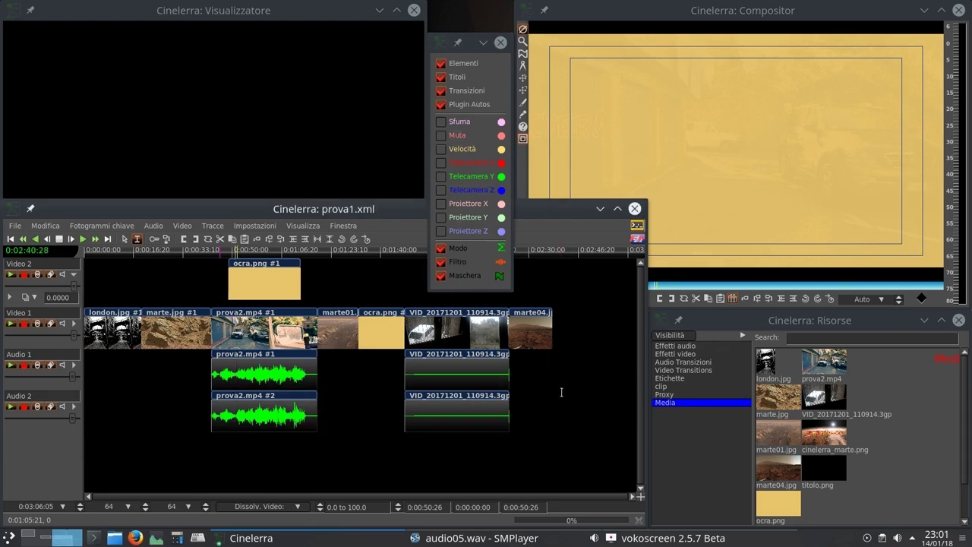
left_click(562, 390)
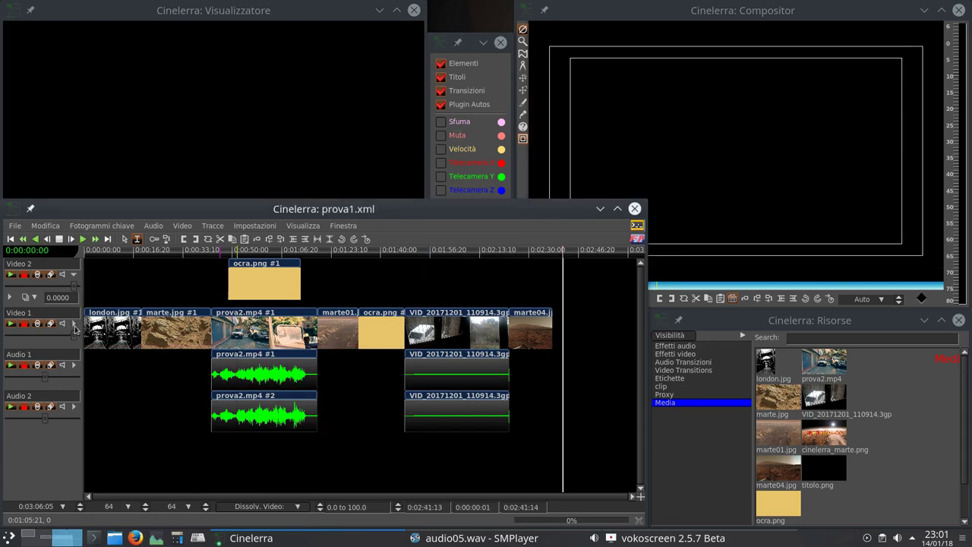
Expand the Video 1 track controls and display the fade curves on all tracks
left_click(74, 324)
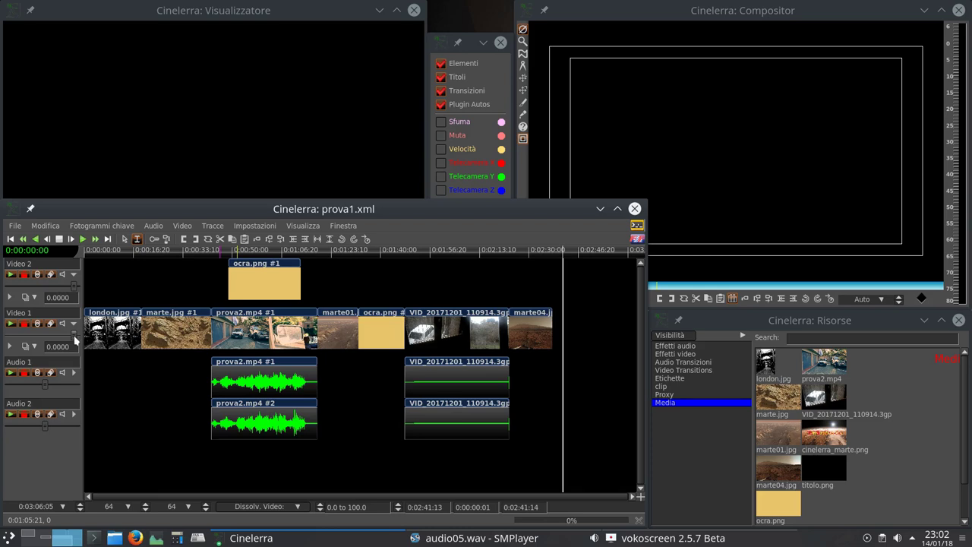
mouse_move(73, 335)
left_mouse_down()
mouse_move(60, 338)
mouse_move(75, 343)
left_mouse_up()
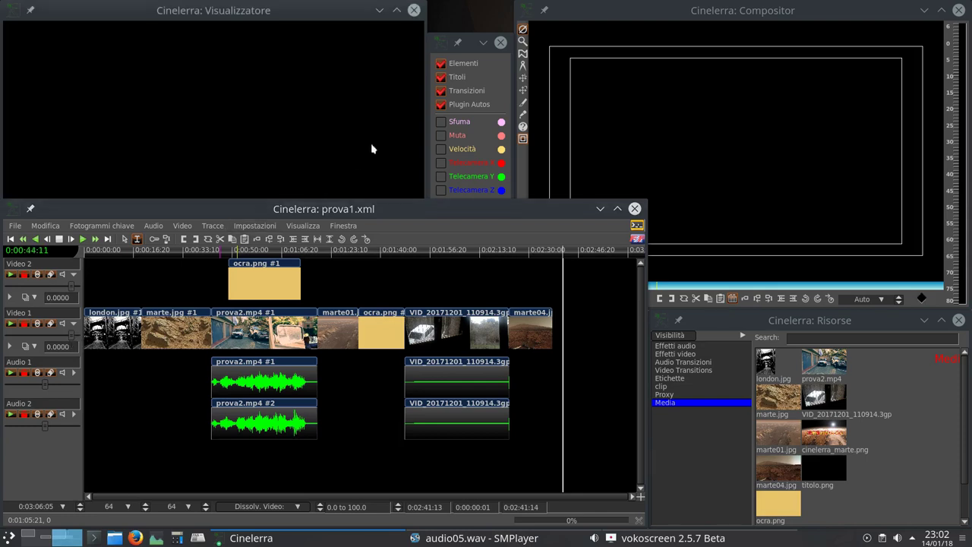
left_click(440, 122)
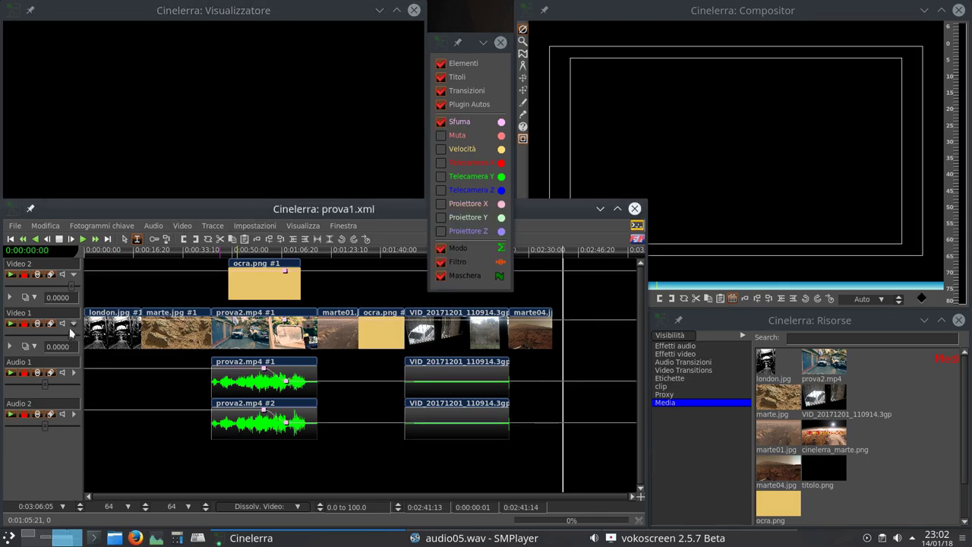
Place the insertion point at about 0:00:27 over marte.jpg and raise the Video 1 fader to its maximum
left_click_drag(72, 342, 135, 353)
key("space")
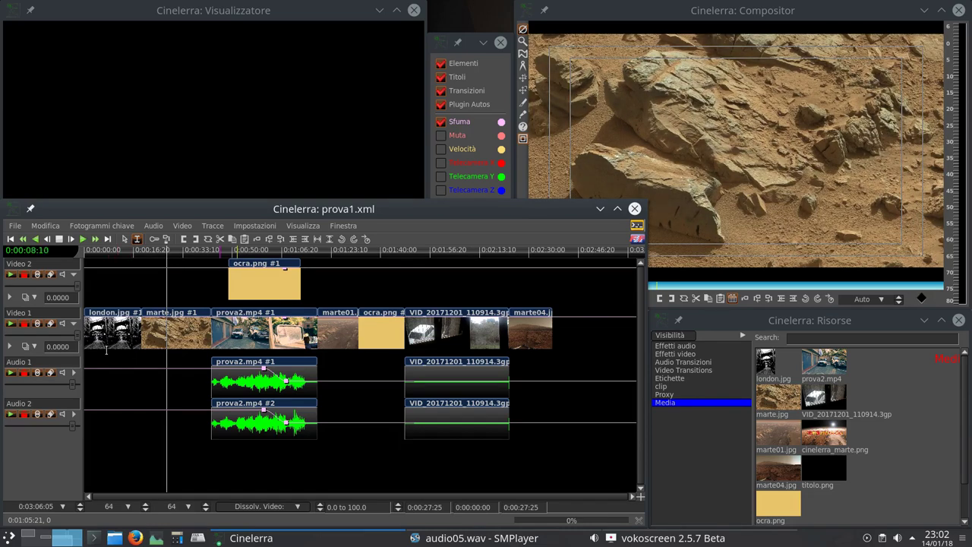
mouse_move(79, 342)
left_mouse_down()
mouse_move(3, 334)
mouse_move(89, 345)
left_mouse_up()
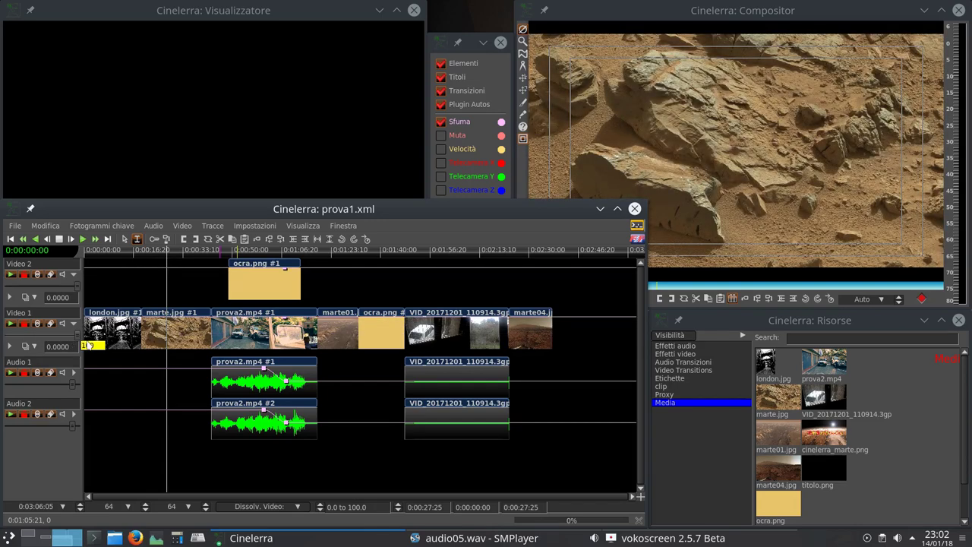
left_click_drag(89, 345, 89, 345)
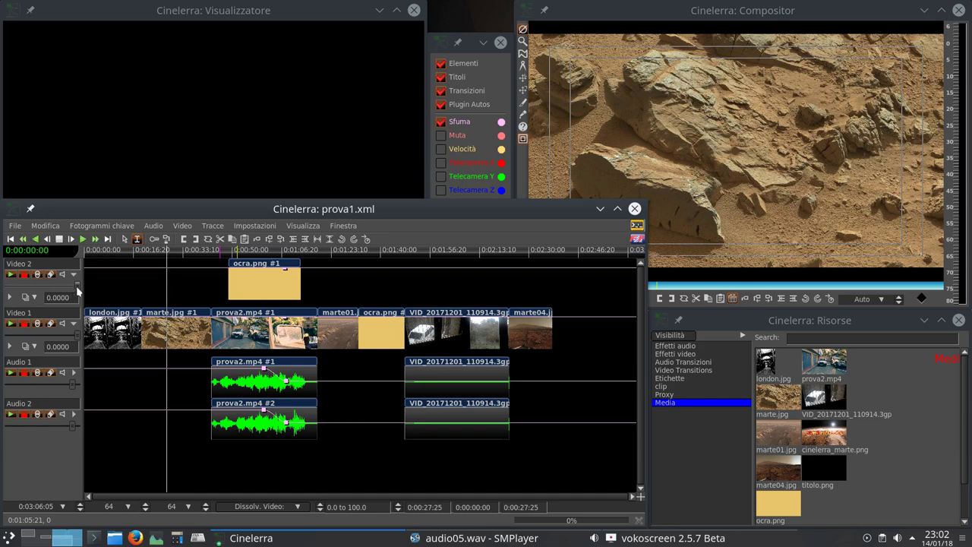
At about 0:01:00 over ocra.png, operate the Video 2 and Audio 1 faders, leaving the Video 2 fader at its maximum
left_click(263, 275)
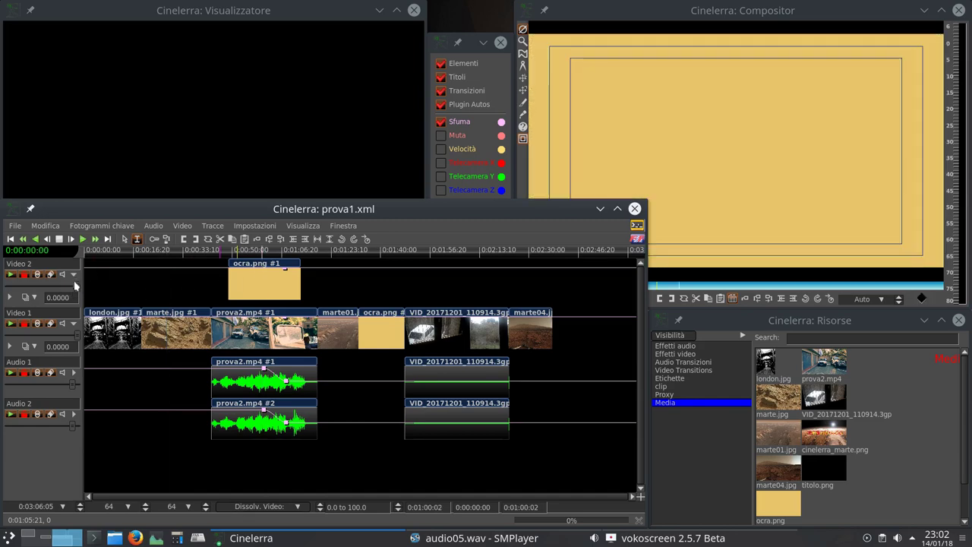
mouse_move(73, 280)
left_mouse_down()
mouse_move(12, 289)
mouse_move(79, 289)
left_mouse_up()
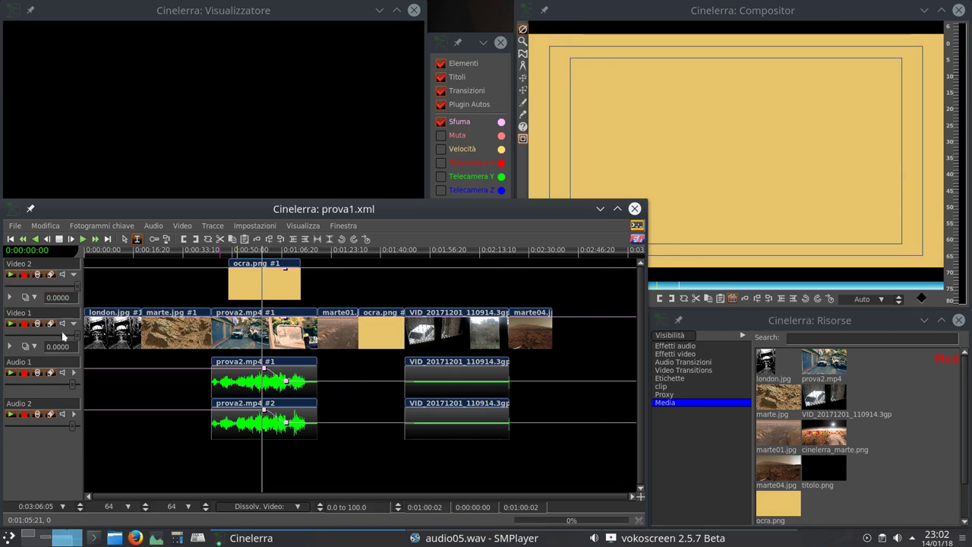
mouse_move(74, 389)
left_mouse_down()
mouse_move(2, 377)
mouse_move(89, 388)
mouse_move(3, 377)
mouse_move(86, 389)
mouse_move(74, 390)
left_mouse_up()
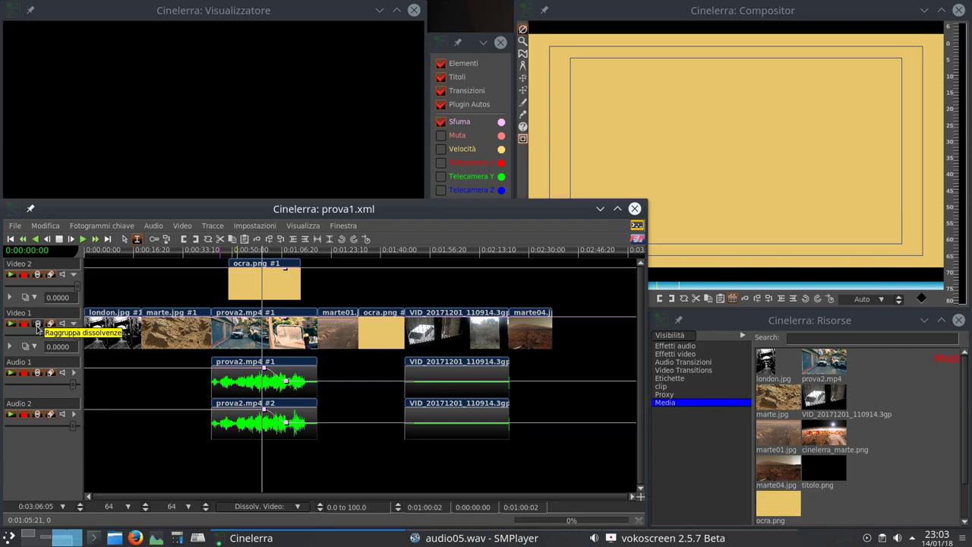
left_click(29, 403)
key("Return")
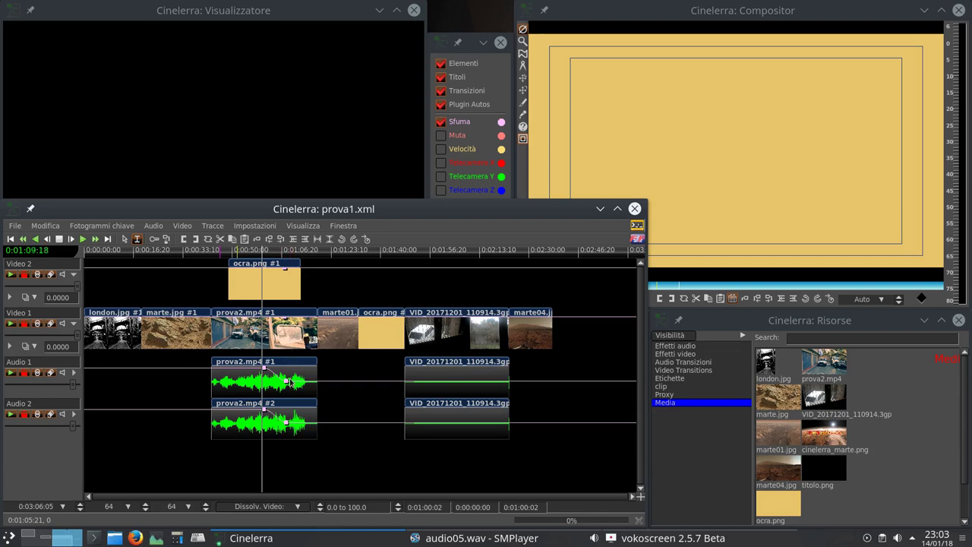
Raise the second fade keyframe of the ganged audio tracks to 0.80 near 0:01:07, and hide the fade curves
left_click(291, 369)
left_click_drag(293, 372, 282, 380)
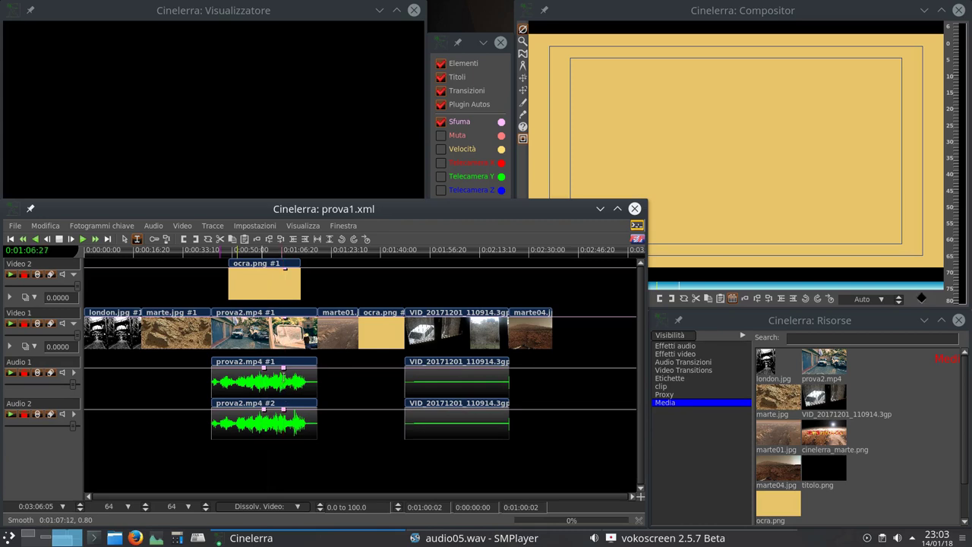
left_click(441, 123)
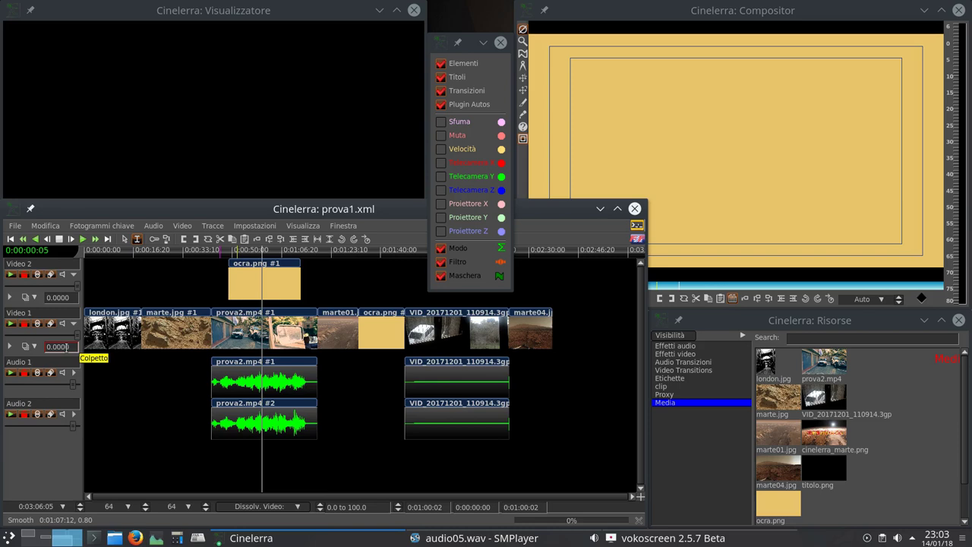
Expand the Audio 1 track controls and try shifting its nudge value up and down, returning it to 0.0000
left_click(74, 373)
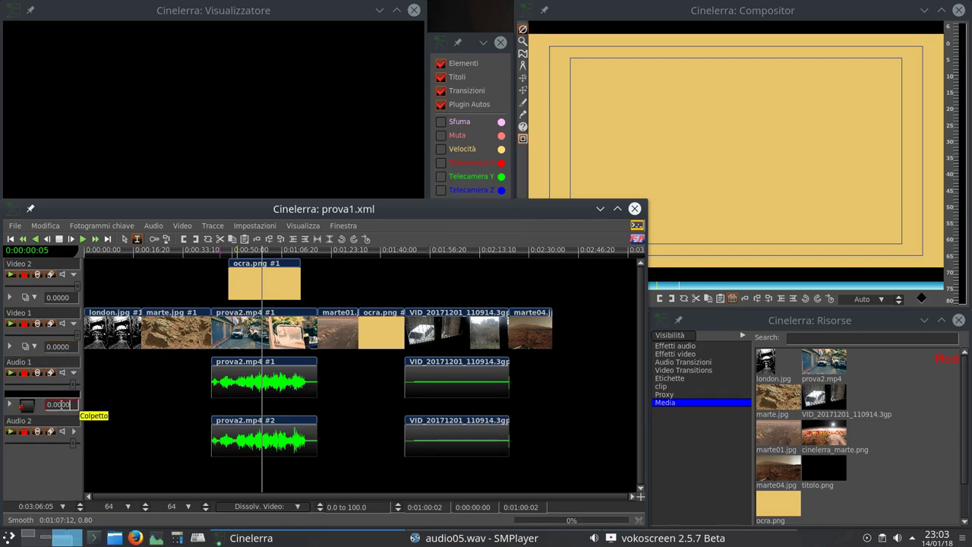
scroll(61, 404, "down", 2)
scroll(61, 404, "up", 7)
scroll(71, 404, "up", 1)
scroll(71, 404, "down", 1)
scroll(71, 404, "down", 1)
scroll(71, 404, "up", 5)
scroll(70, 403, "up", 4)
scroll(71, 404, "up", 3)
scroll(76, 404, "down", 2)
scroll(76, 403, "down", 5)
scroll(74, 404, "down", 3)
scroll(72, 404, "down", 3)
Check the unit options of the nudge fields on Audio 1 and Video 1
right_click(63, 404)
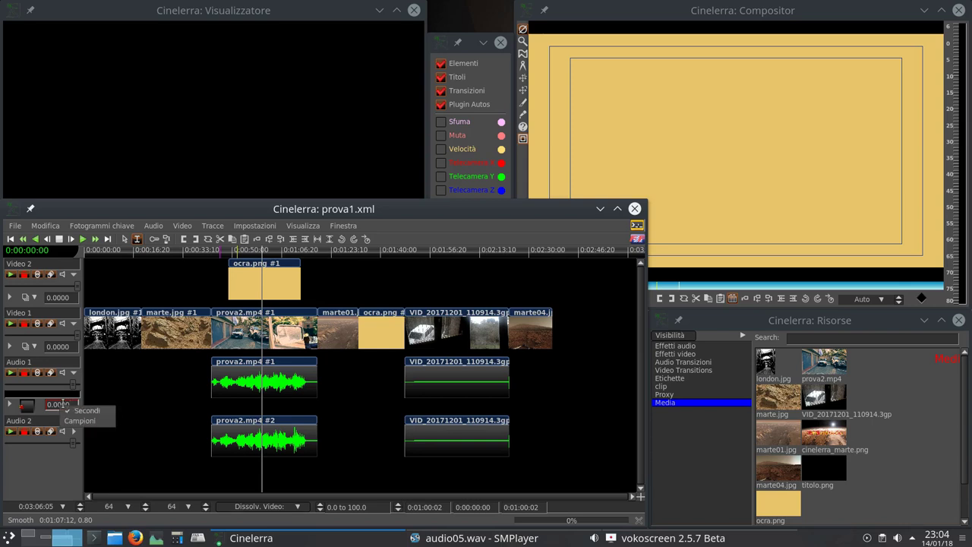
left_click(63, 404)
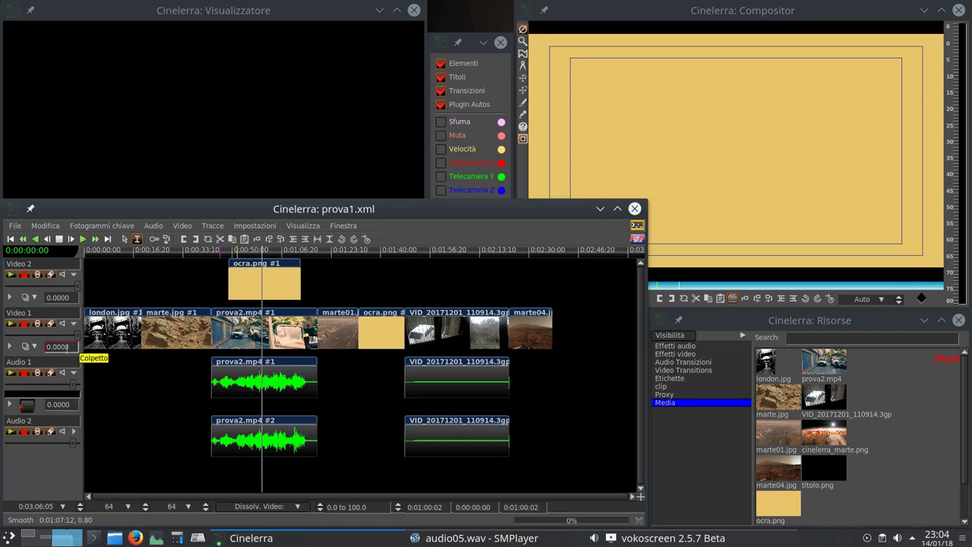
right_click(67, 346)
left_click(67, 346)
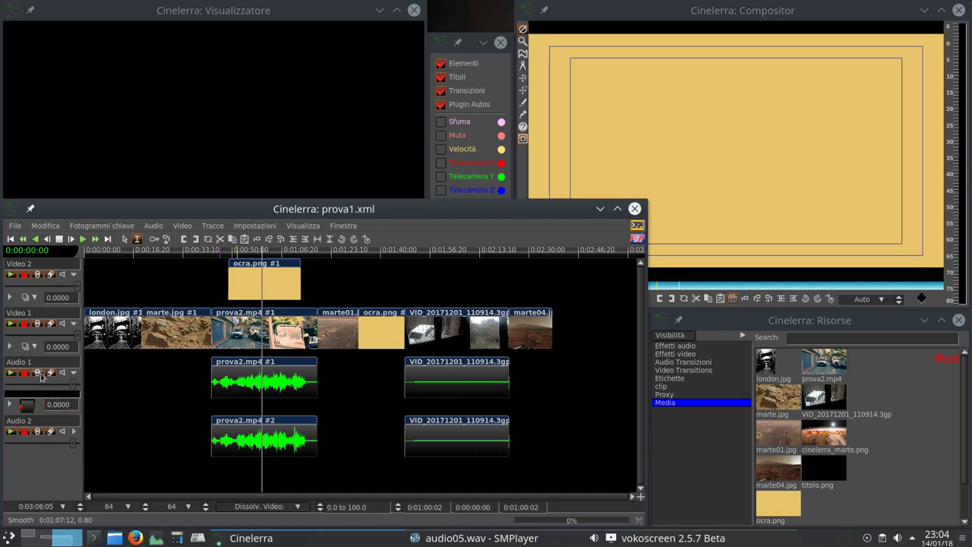
Try nudging Audio 1 by -0.1000 and in the opposite direction, then restore 0.0000
left_click(37, 372)
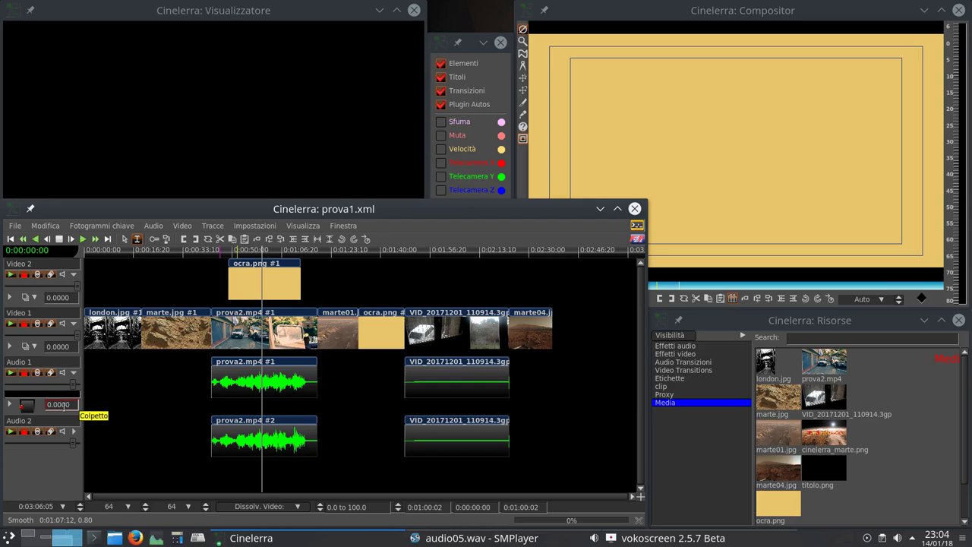
scroll(64, 404, "down", 1)
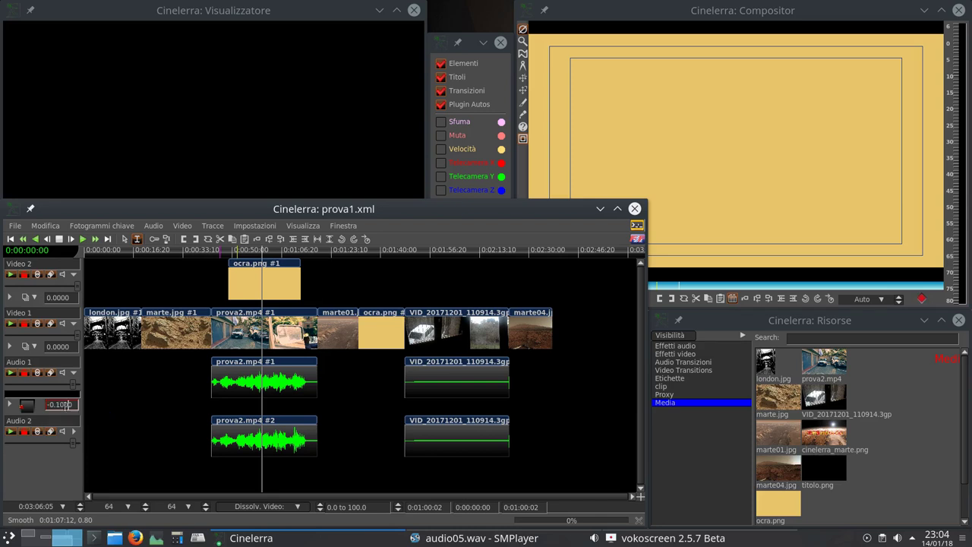
scroll(68, 404, "up", 1)
scroll(67, 405, "up", 1)
scroll(65, 403, "down", 1)
scroll(68, 404, "down", 1)
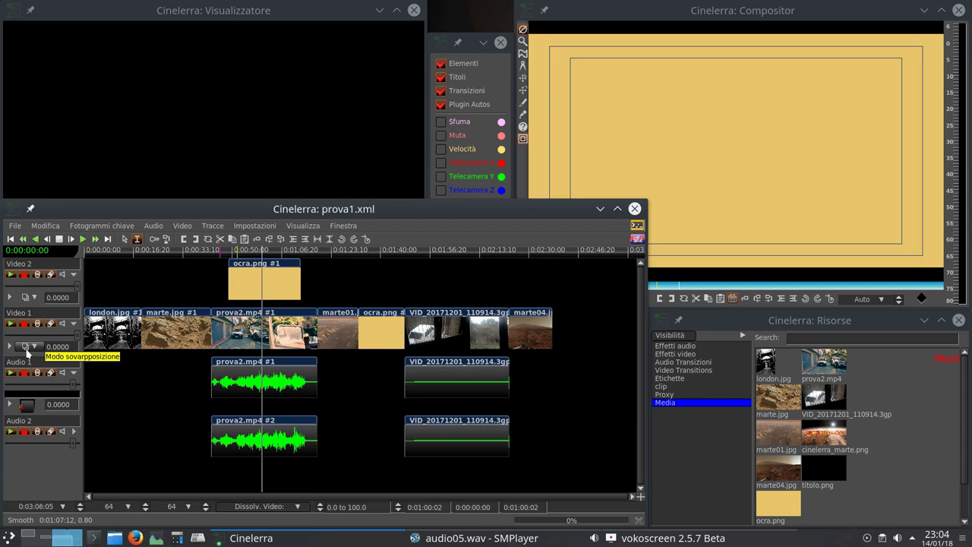
Try shifting the pan position of Audio 1 sideways and return it to its original side
left_click(23, 409)
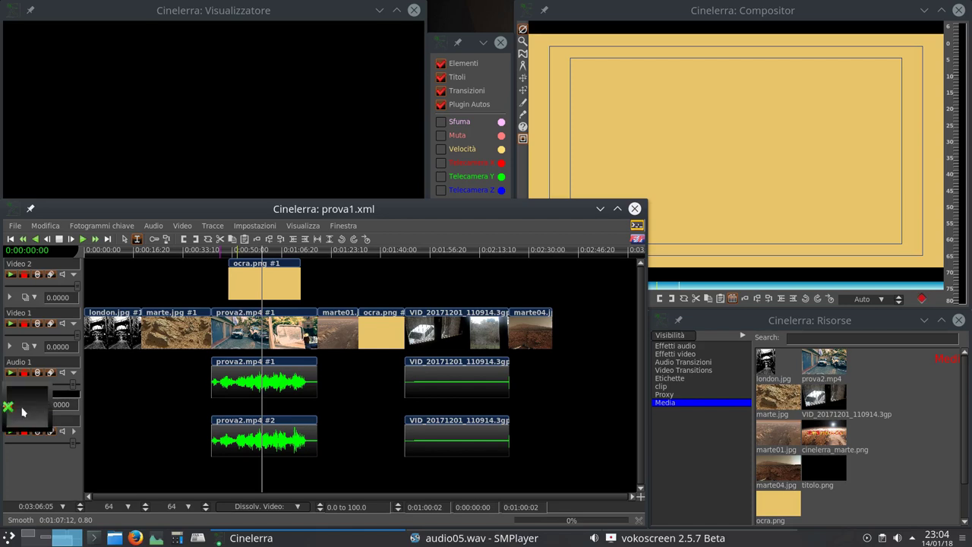
mouse_move(34, 412)
left_mouse_down()
mouse_move(55, 425)
mouse_move(58, 401)
mouse_move(21, 411)
left_mouse_up()
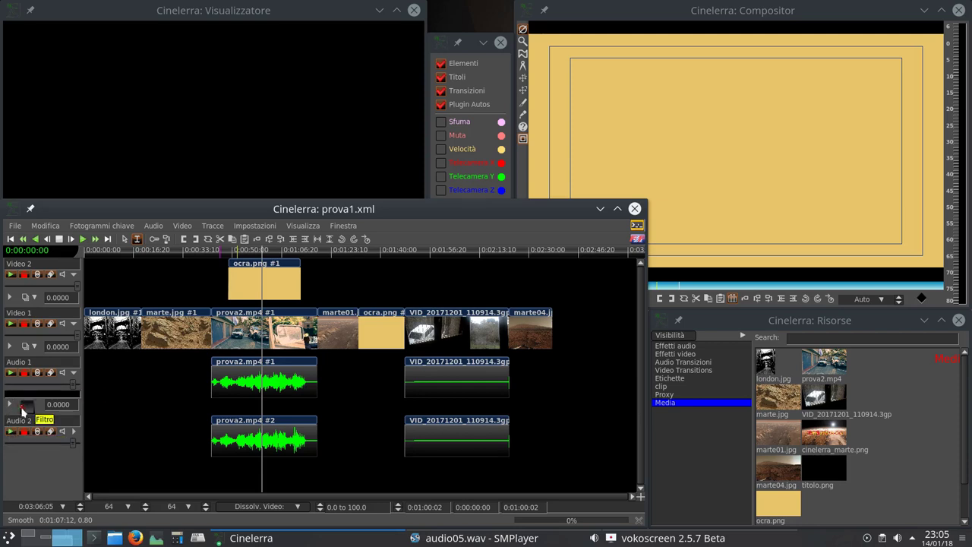
mouse_move(23, 411)
left_mouse_down()
mouse_move(56, 402)
mouse_move(53, 418)
mouse_move(20, 409)
mouse_move(39, 409)
left_mouse_up()
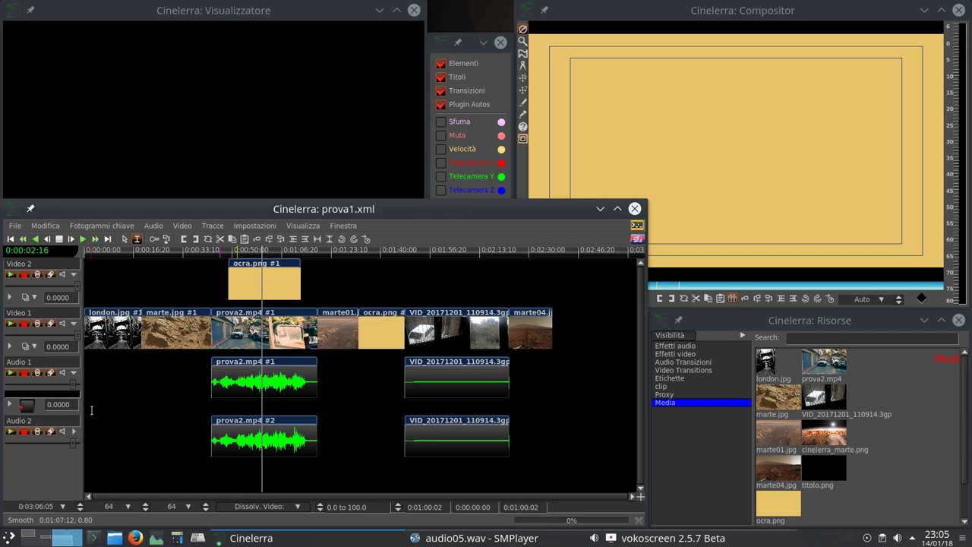
left_click(46, 226)
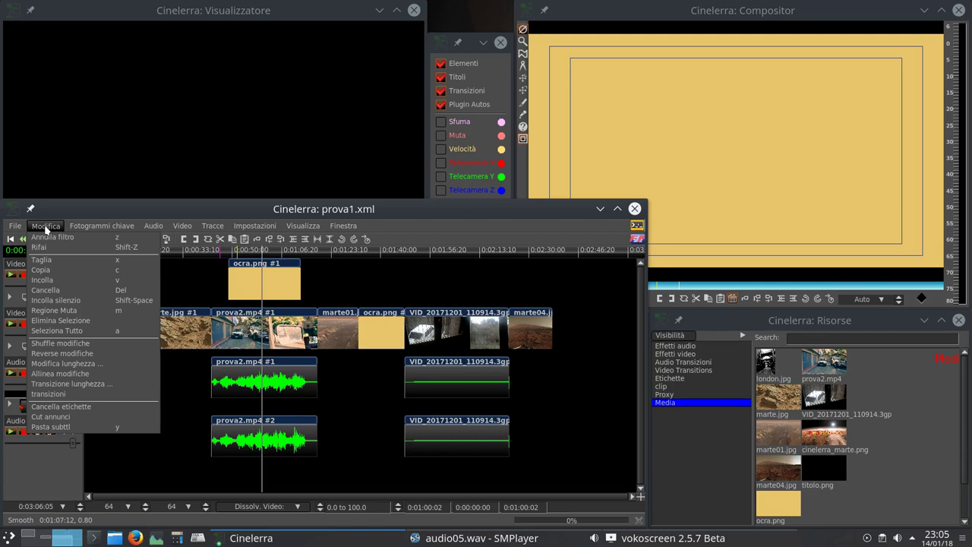
left_click(66, 227)
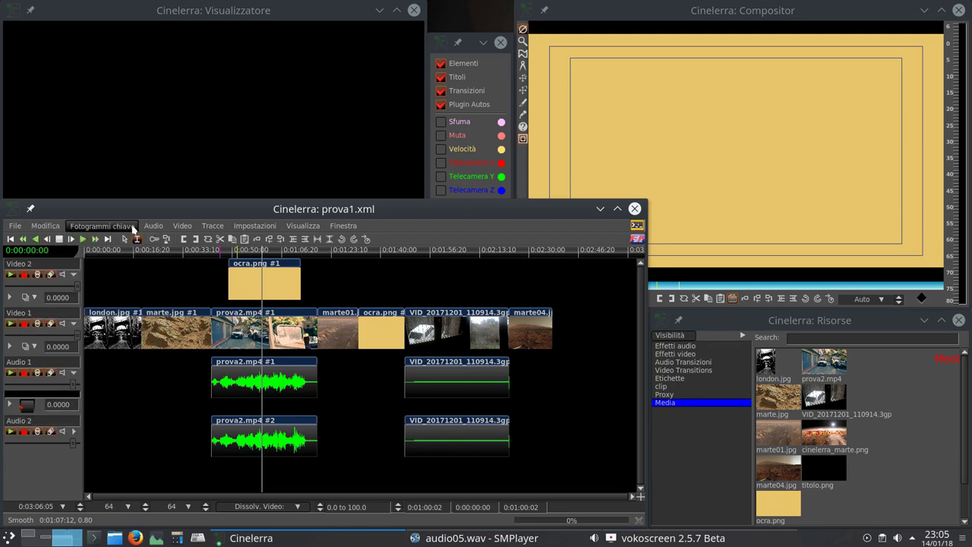
left_click(153, 226)
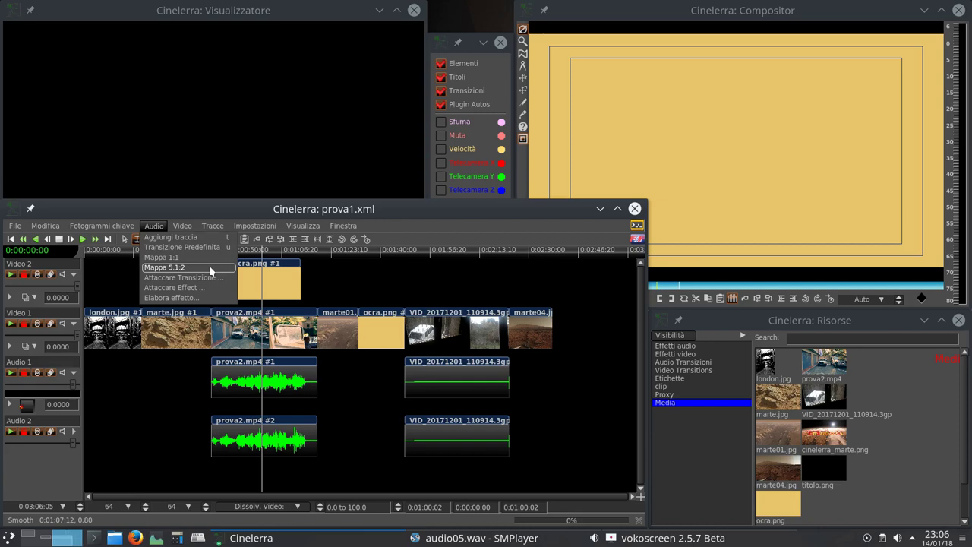
left_click(211, 268)
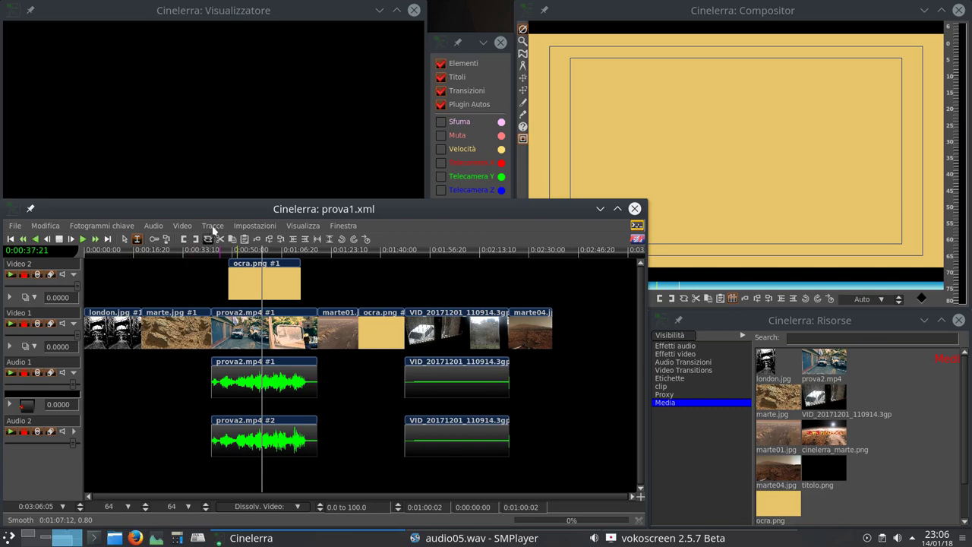
left_click(213, 230)
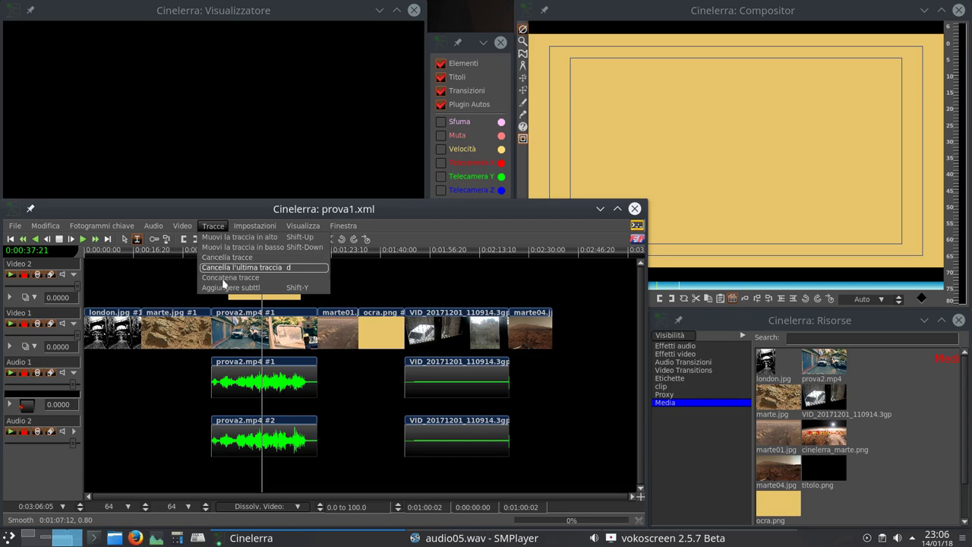
left_click(234, 278)
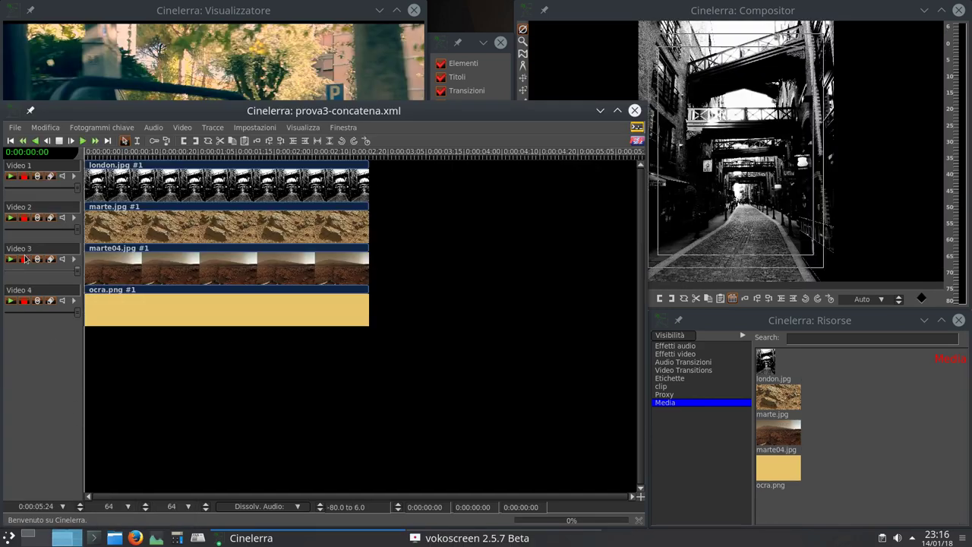
Disarm Video 3 and Video 4 in prova3-concatena.xml, keeping Video 1 and Video 2 armed
left_click(25, 259)
left_click(24, 302)
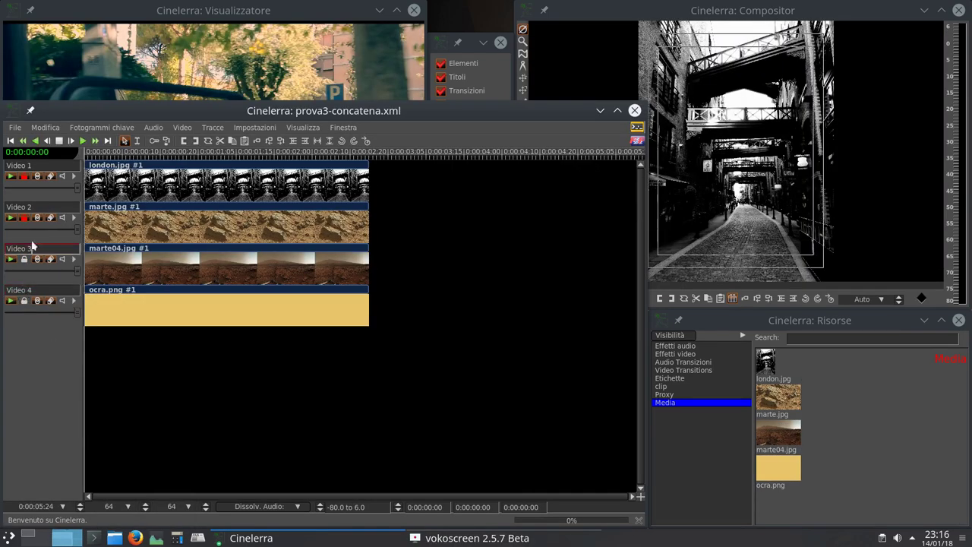
Try concatenating the disarmed Video 3 and Video 4 onto the ends of armed Video 1 and Video 2, then undo it
left_click(213, 130)
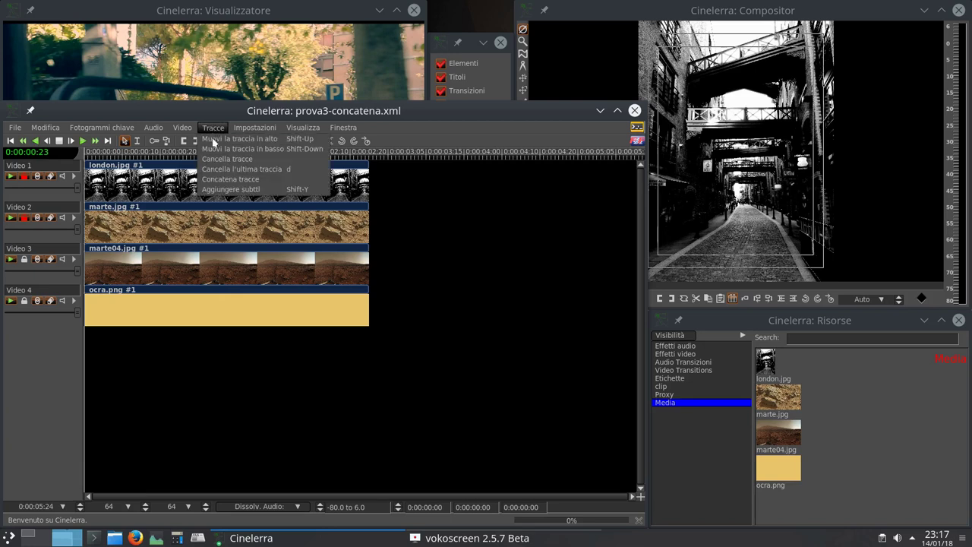
left_click(218, 180)
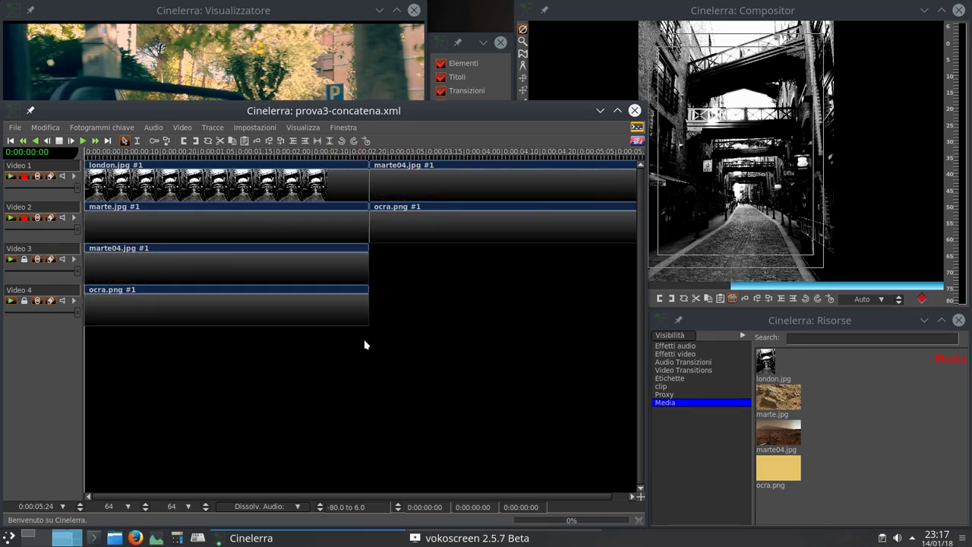
key("z")
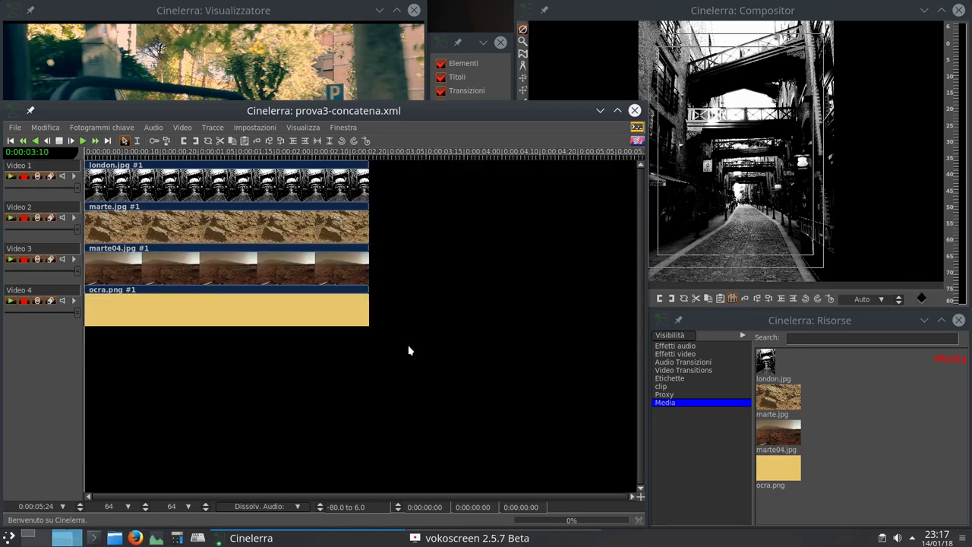
Load london.jpg into the project with the insertion mode Aggiungi nuove tracce
key("o")
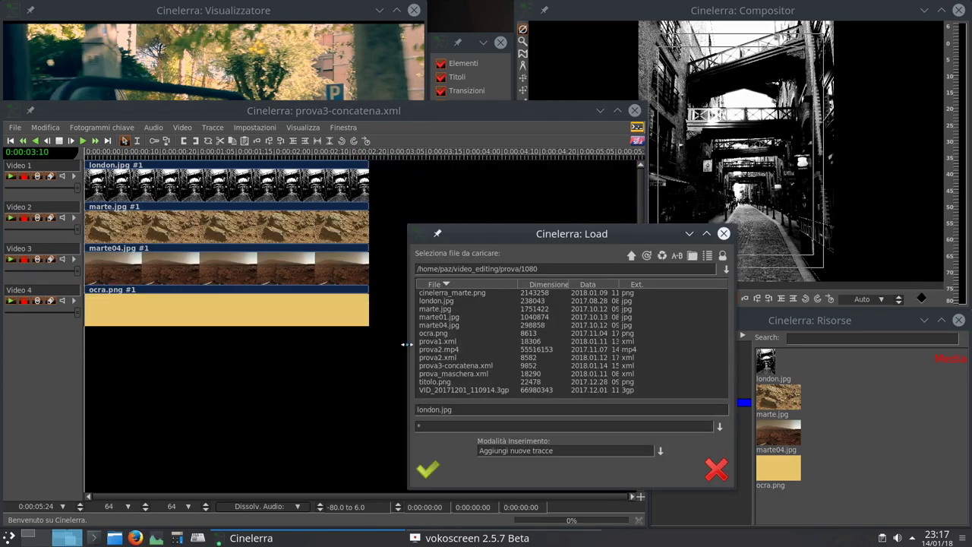
left_click(435, 304)
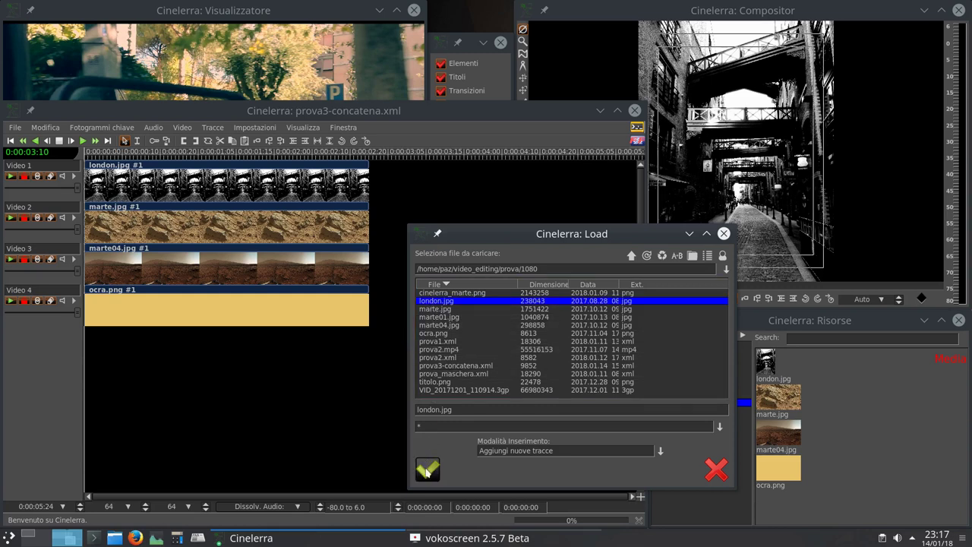
left_click(498, 453)
left_click(428, 469)
Disarm Video 3, Video 4 and the added london.jpg track, keeping the upper Video 1 and Video 2 armed
left_click(24, 259)
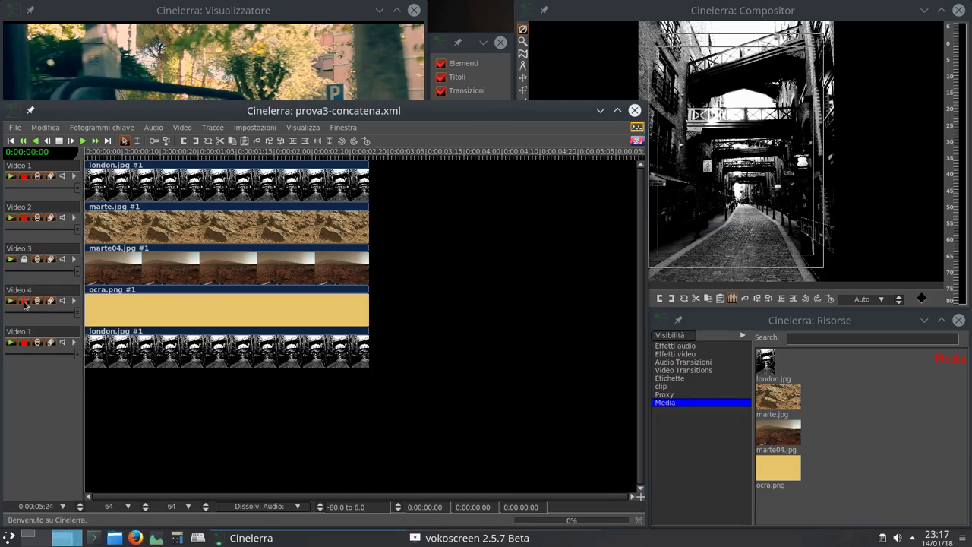
left_click(25, 301)
left_click(24, 343)
Concatenate the disarmed tracks onto the ends of the armed Video 1 and Video 2 and inspect the timeline
left_click(212, 128)
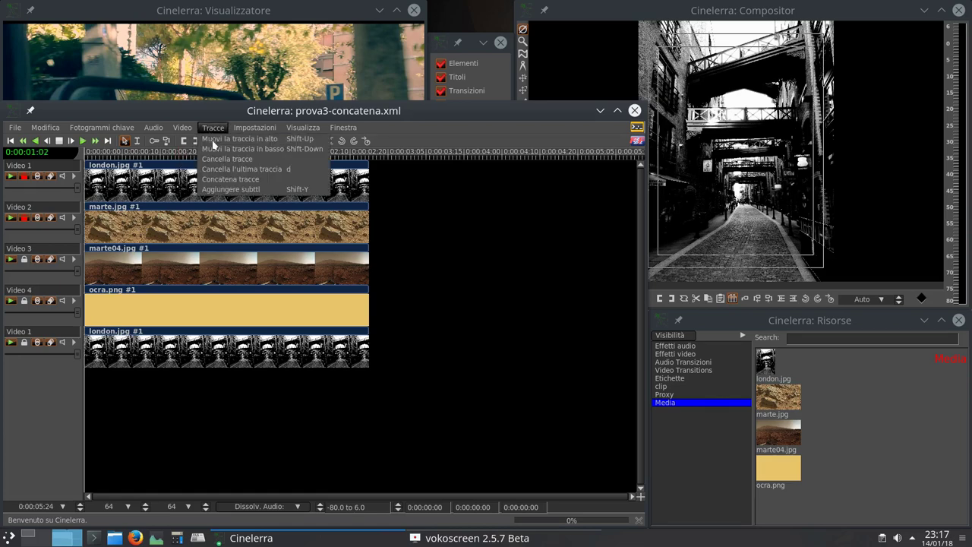
left_click(220, 179)
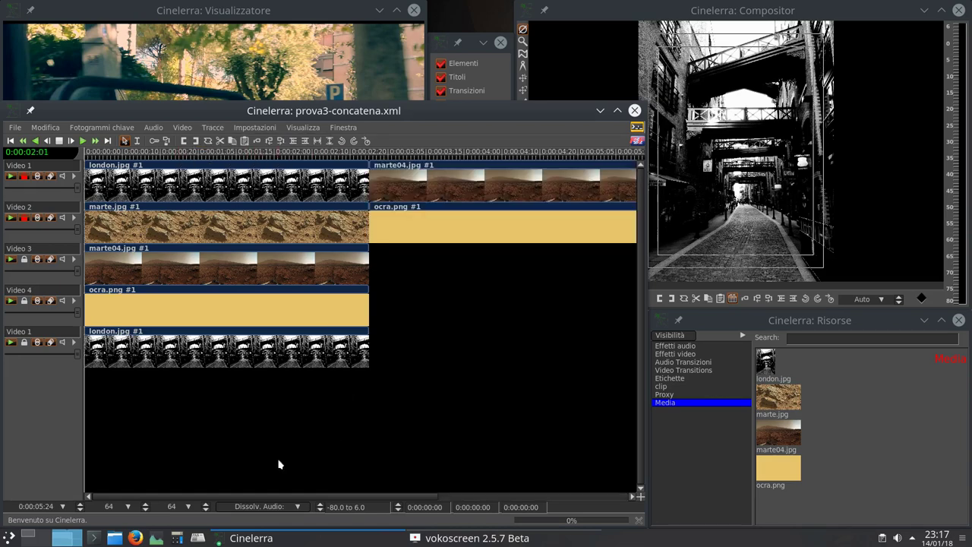
scroll(41, 510, "up", 1)
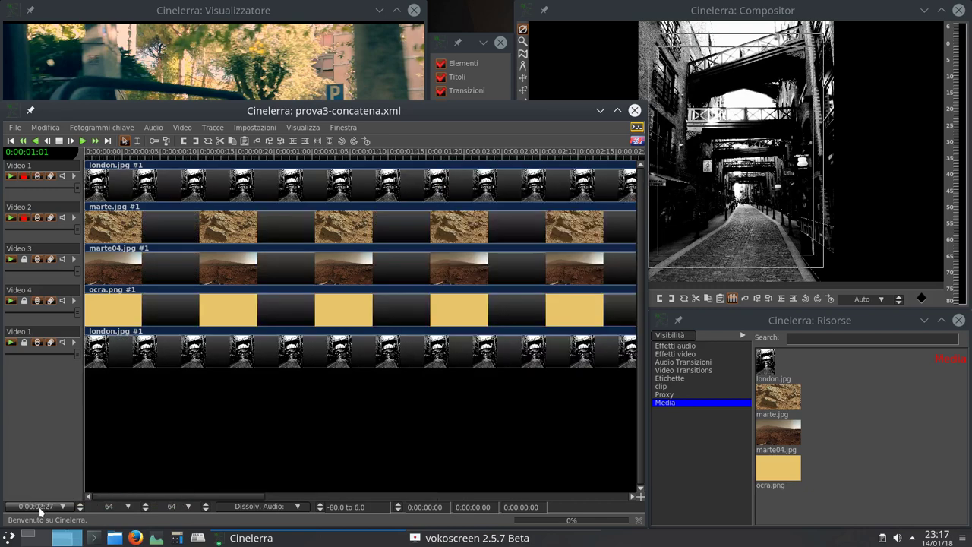
scroll(40, 508, "down", 2)
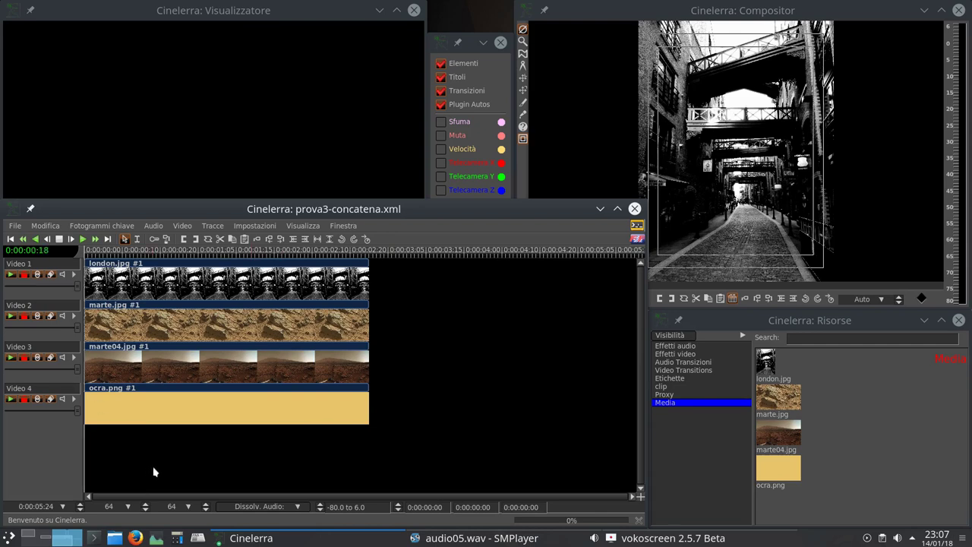
Add an audio track below the four video tracks
key("t")
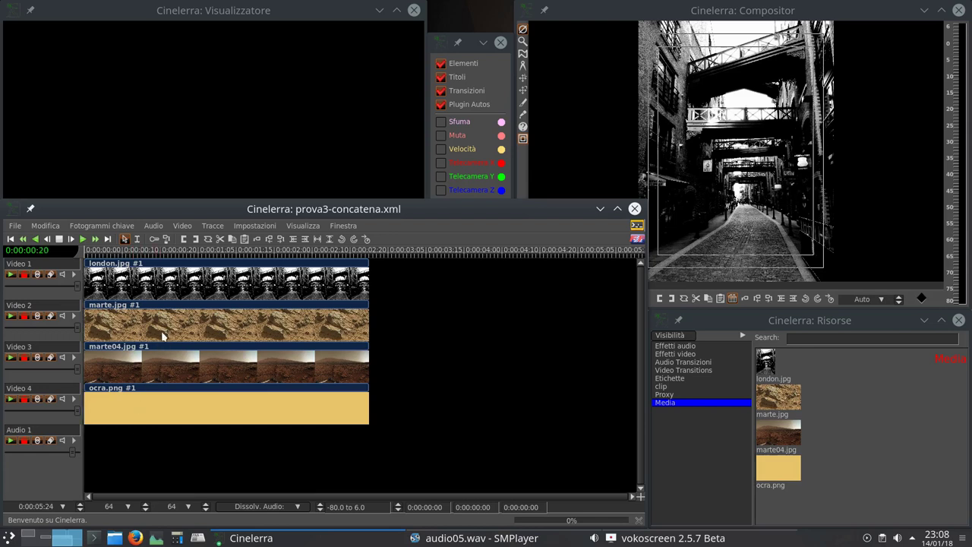
Look through the Risorse categories from Proxy, clip and Etichette to the transitions and effects, and return to Media
left_click(770, 368)
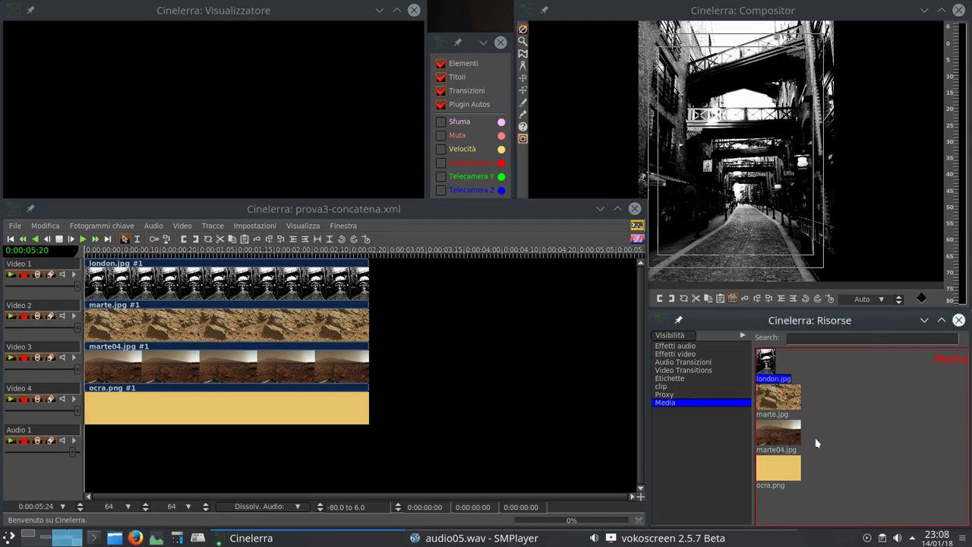
left_click(808, 433)
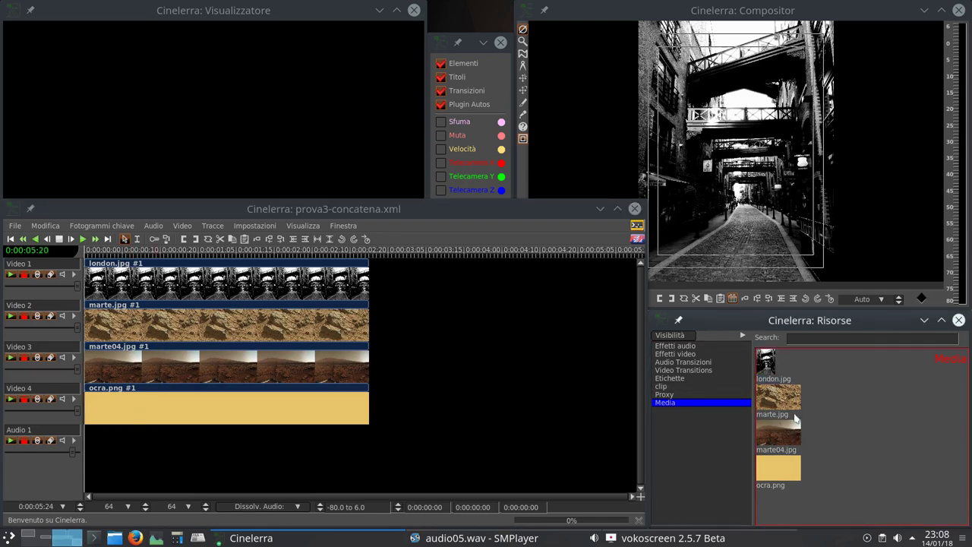
left_click(681, 395)
left_click(679, 385)
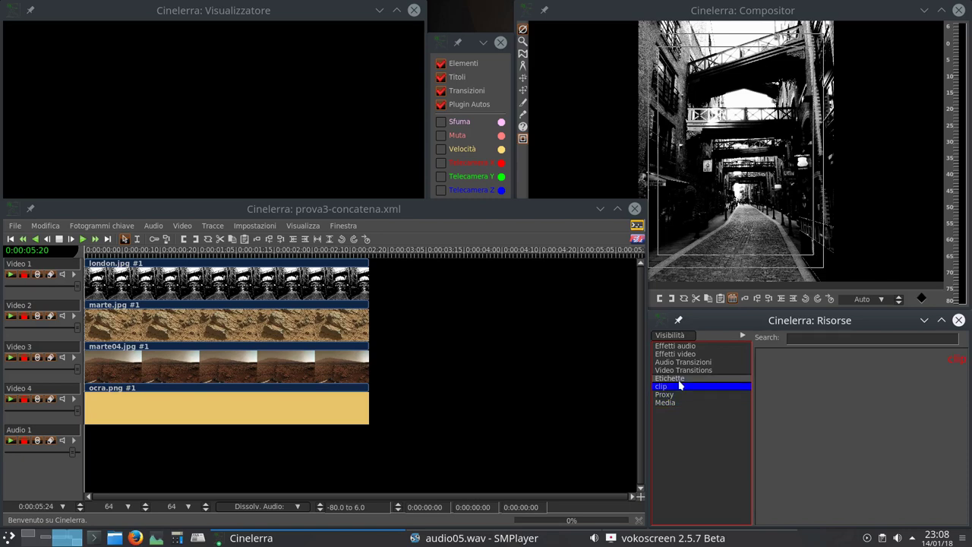
left_click(679, 378)
left_click(678, 370)
left_click(679, 363)
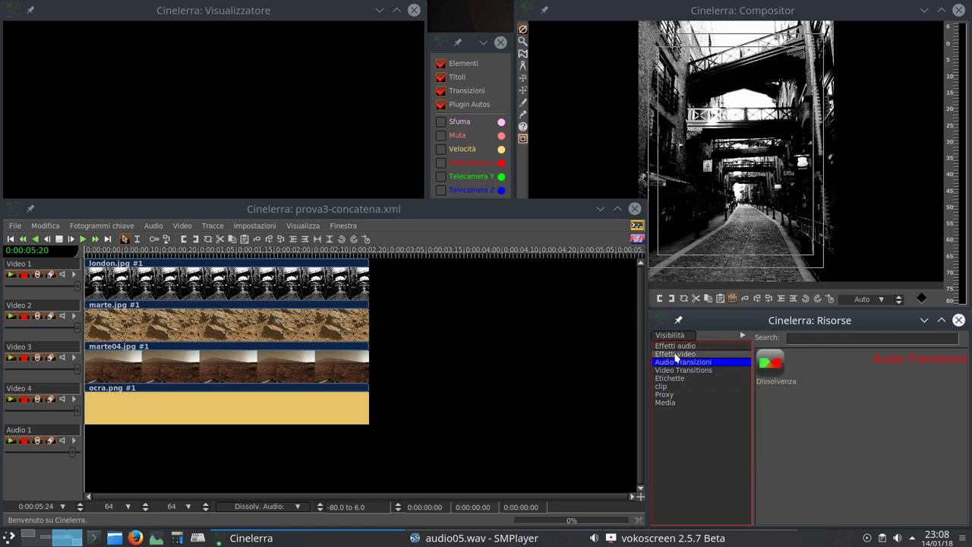
left_click(677, 346)
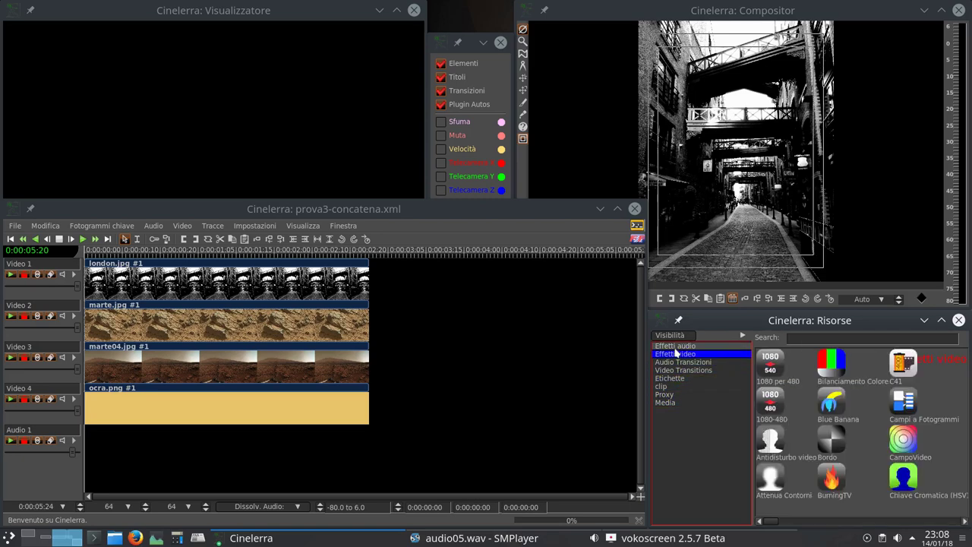
left_click(666, 386)
left_click(678, 395)
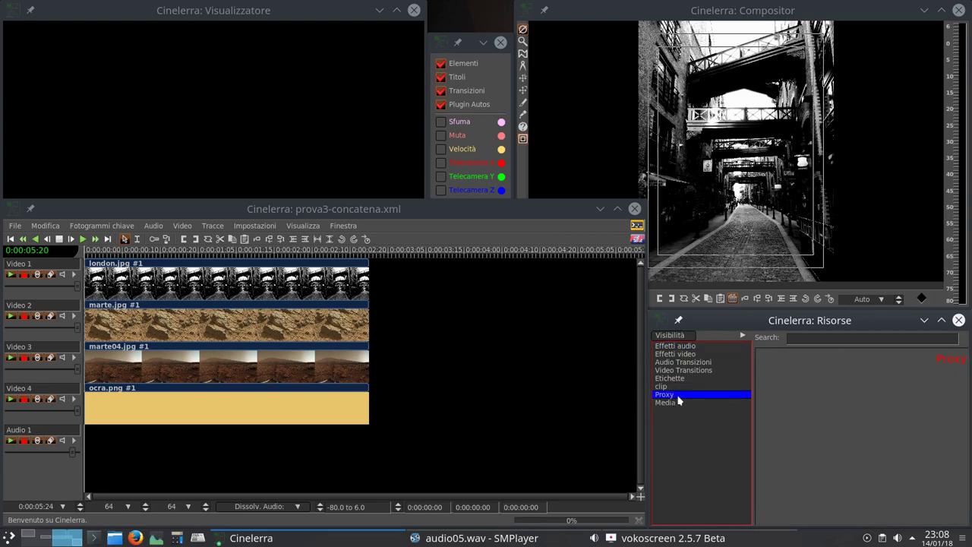
left_click(679, 386)
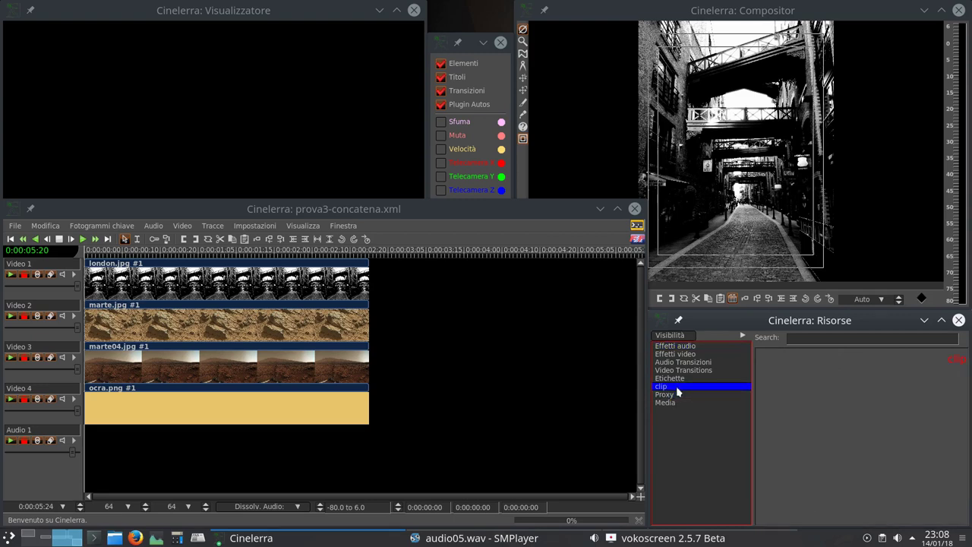
left_click(665, 402)
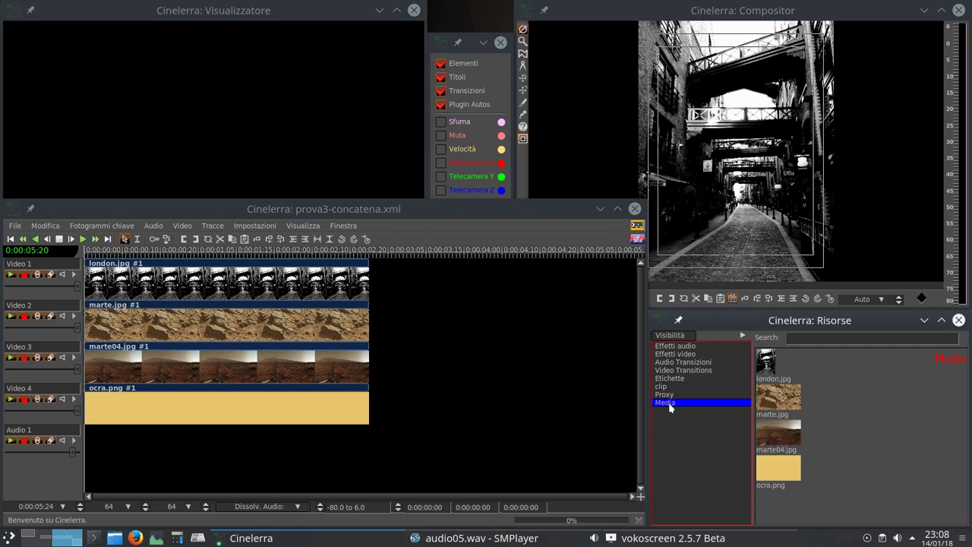
View the marte.jpg media asset in the viewer window
mouse_move(786, 405)
left_mouse_down()
mouse_move(379, 187)
mouse_move(787, 407)
left_mouse_up()
right_click(787, 407)
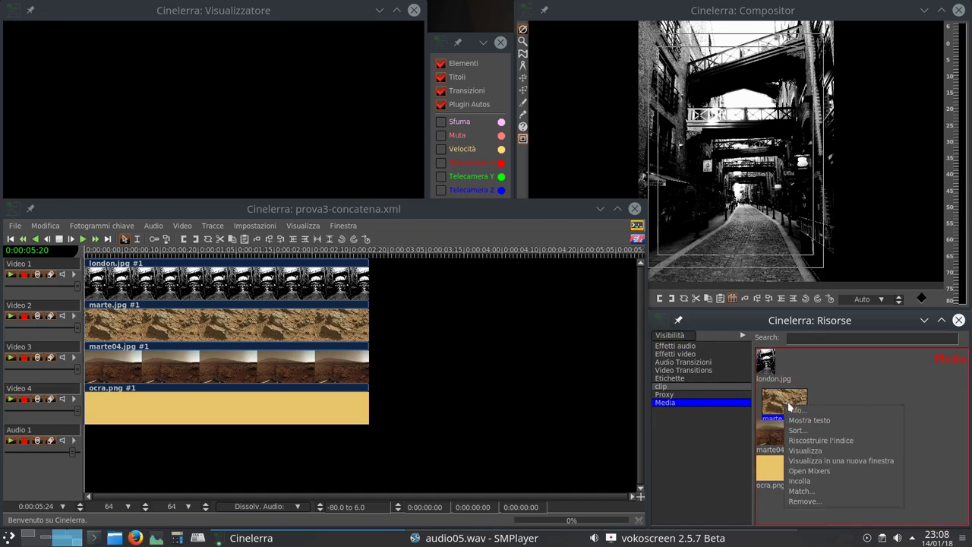
left_click(809, 451)
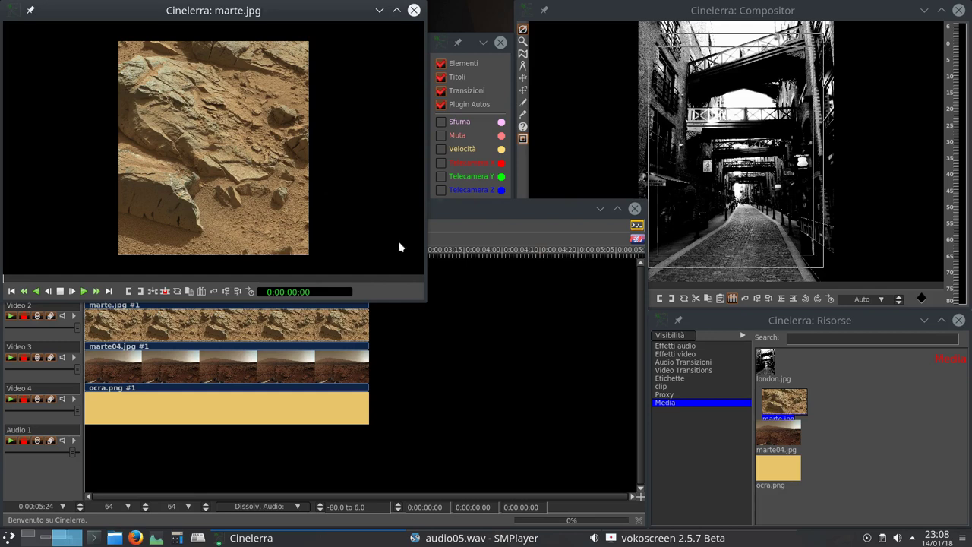
View marte04.jpg in a new window, move it beside the marte.jpg viewer for comparison, and close it
right_click(779, 438)
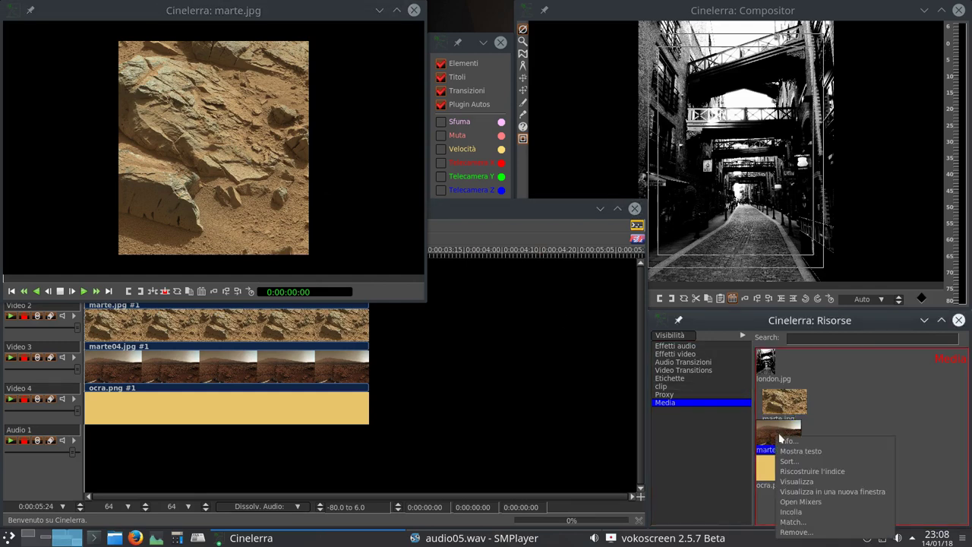
left_click(806, 492)
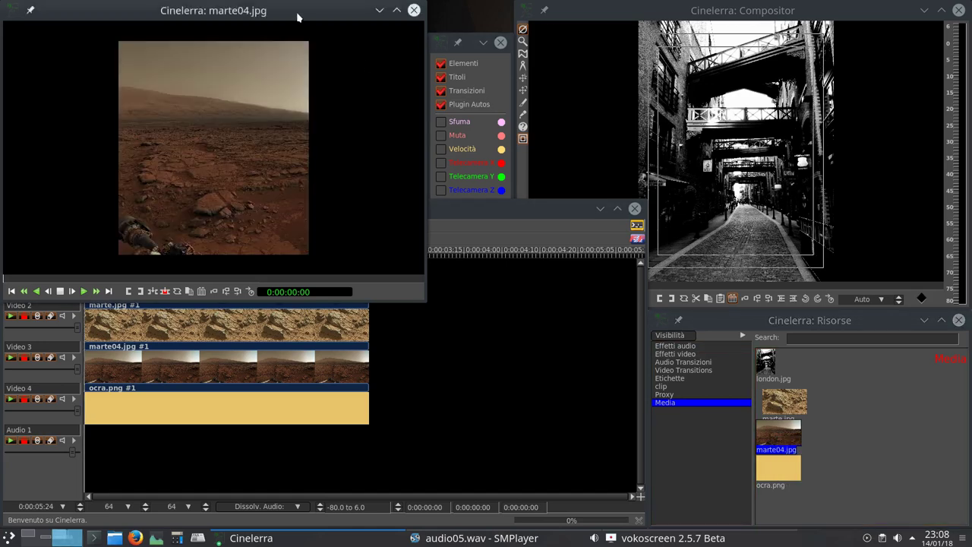
left_click_drag(316, 15, 677, 45)
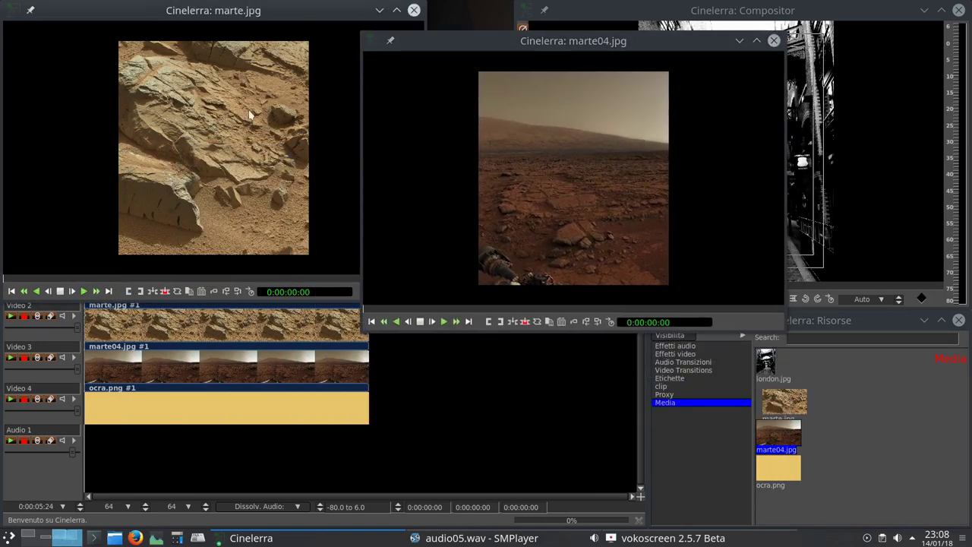
left_click(773, 41)
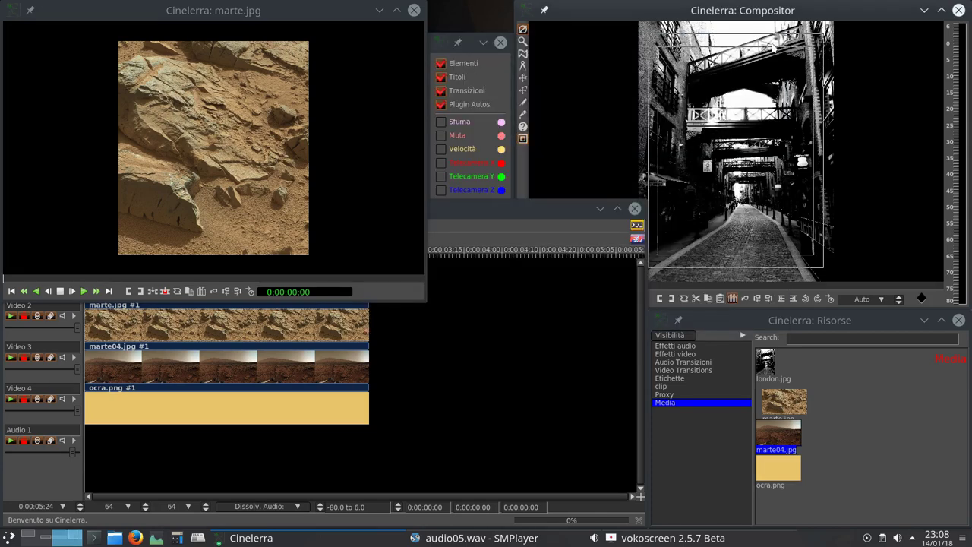
Examine the asset information and detailed stream description of marte.jpg without changing anything
left_click(526, 378)
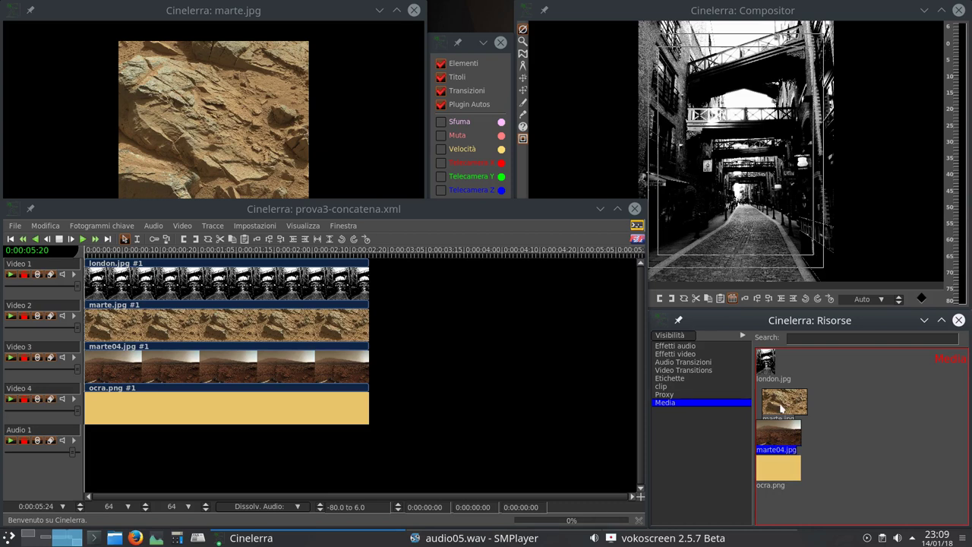
right_click(786, 413)
left_click(788, 413)
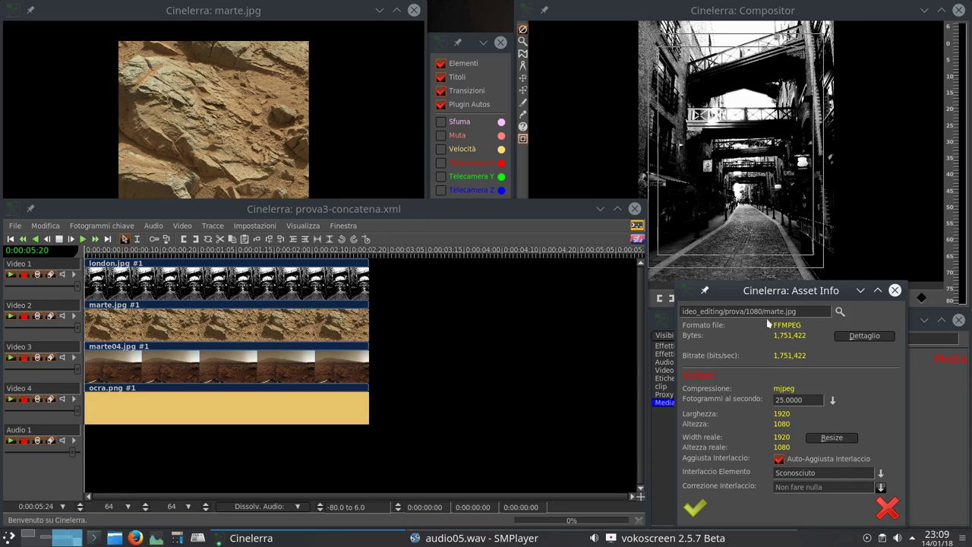
left_click(862, 339)
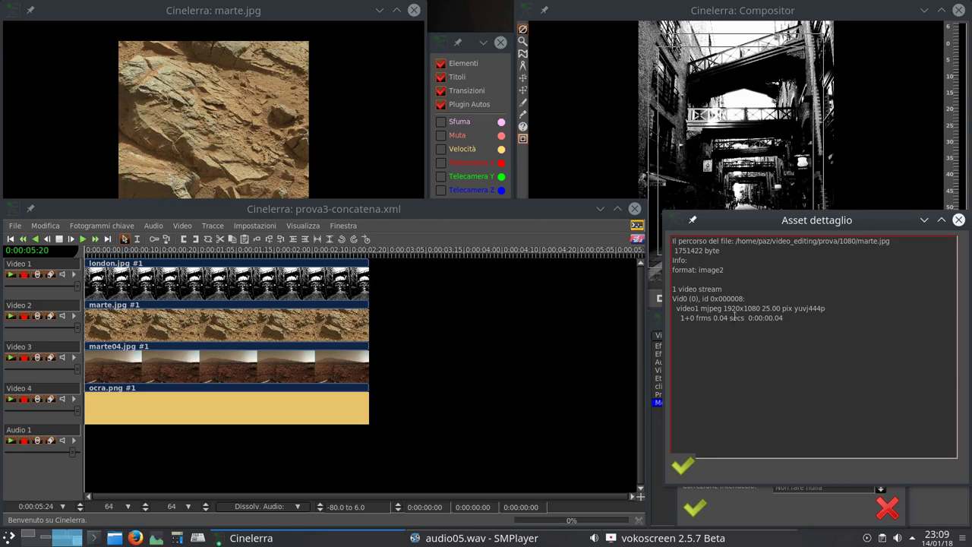
left_click(686, 463)
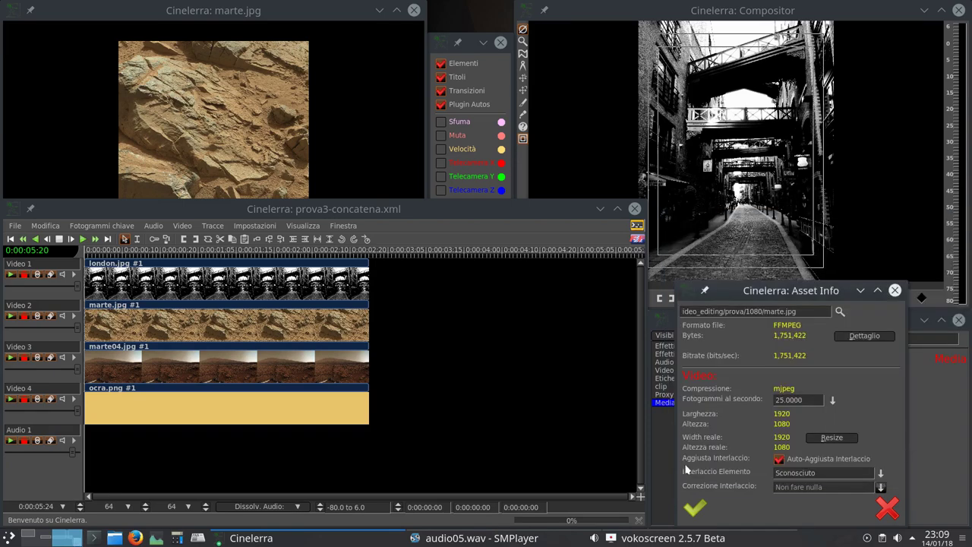
left_click(887, 512)
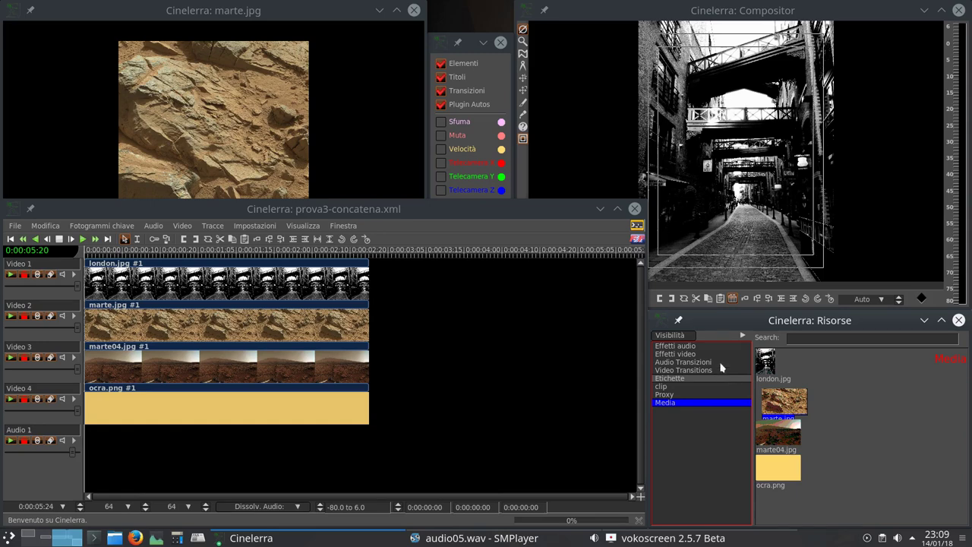
Browse the Effetti video category and search it for "colo"
left_click(694, 355)
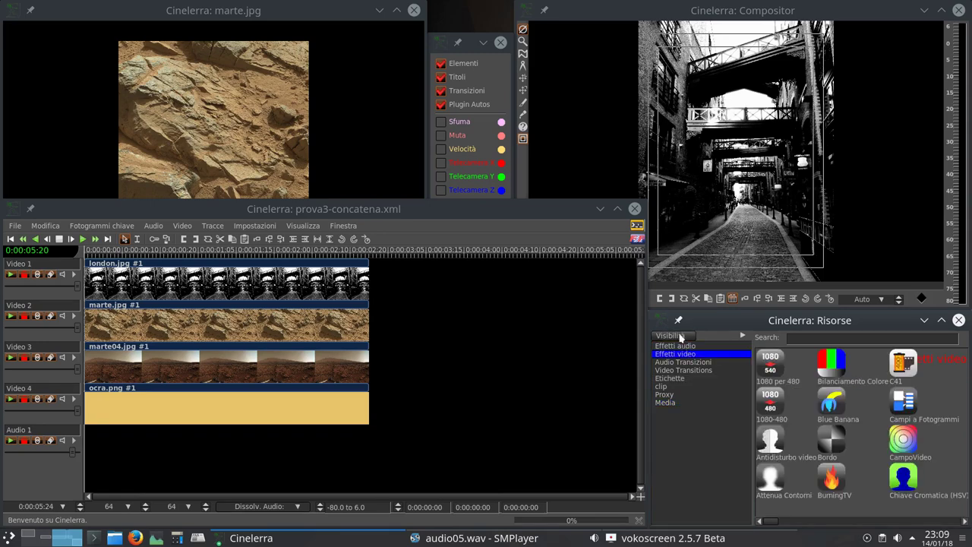
left_click(681, 337)
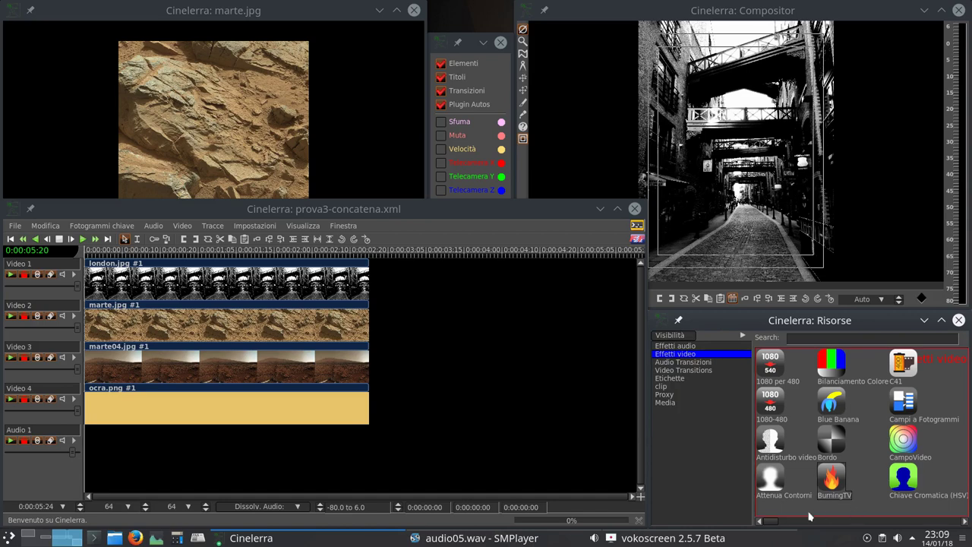
left_click_drag(778, 524, 763, 502)
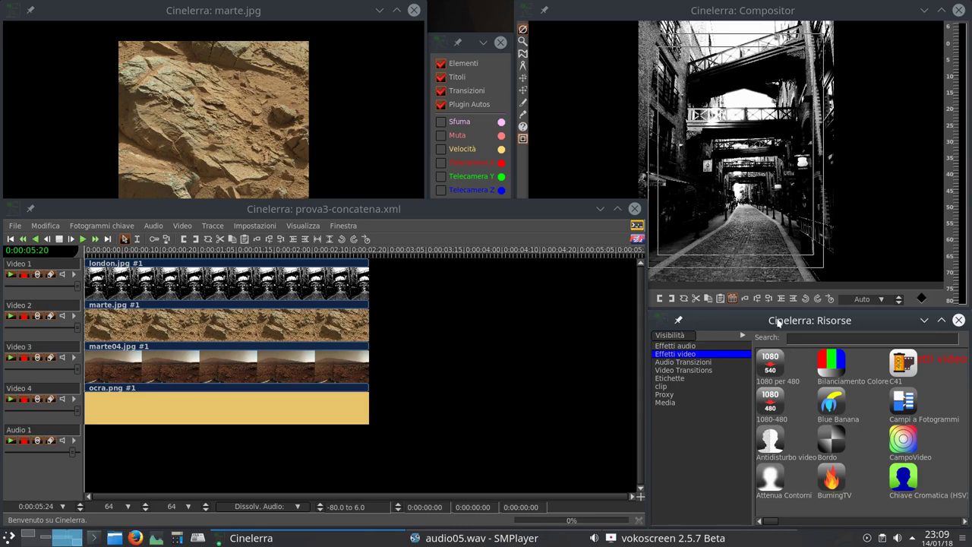
left_click(796, 340)
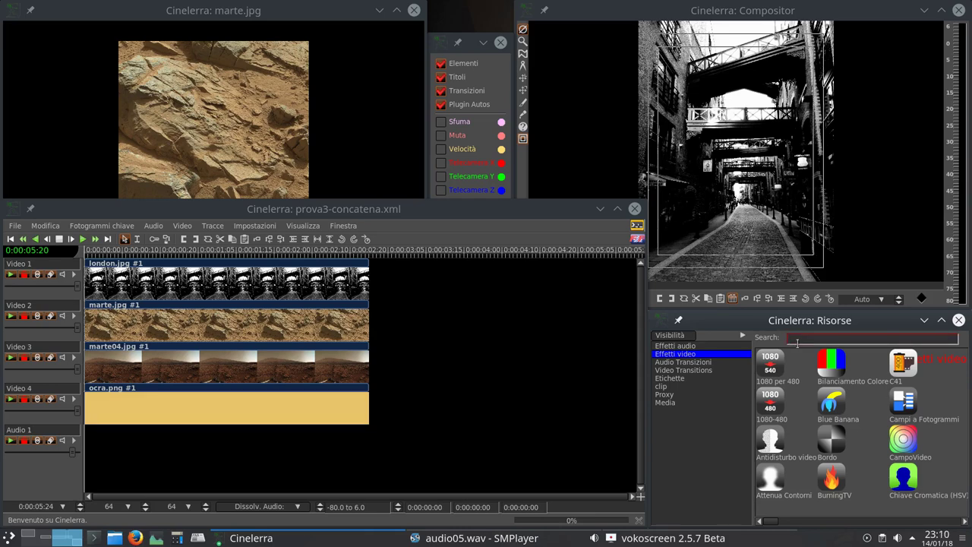
type("colo")
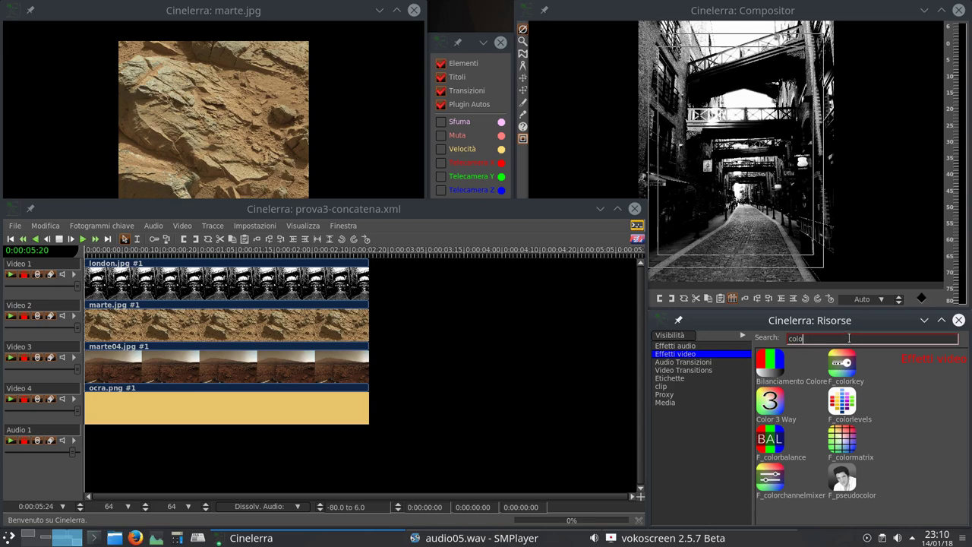
Clear the effect search text and look through the Visibilità options of the Effetti video category without changing them
key("BackSpace")
key("BackSpace")
key("BackSpace")
key("BackSpace")
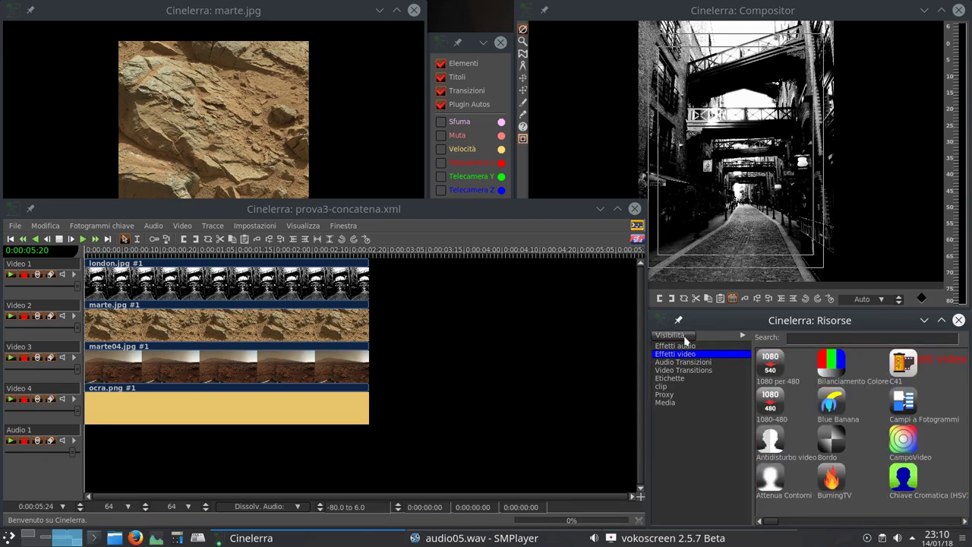
left_click(683, 336)
left_click(680, 343)
left_click(678, 336)
left_click(672, 357)
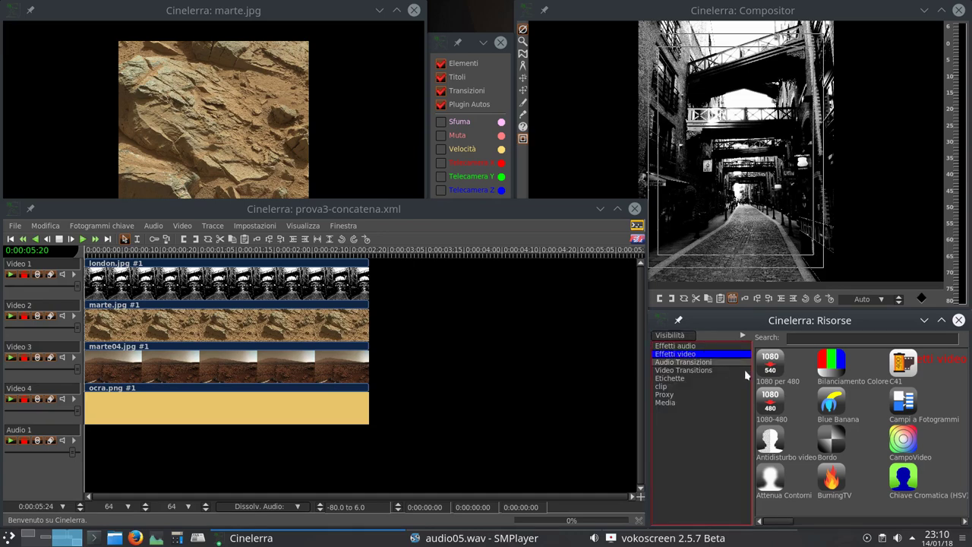
mouse_move(782, 521)
left_mouse_down()
mouse_move(947, 534)
mouse_move(771, 525)
left_mouse_up()
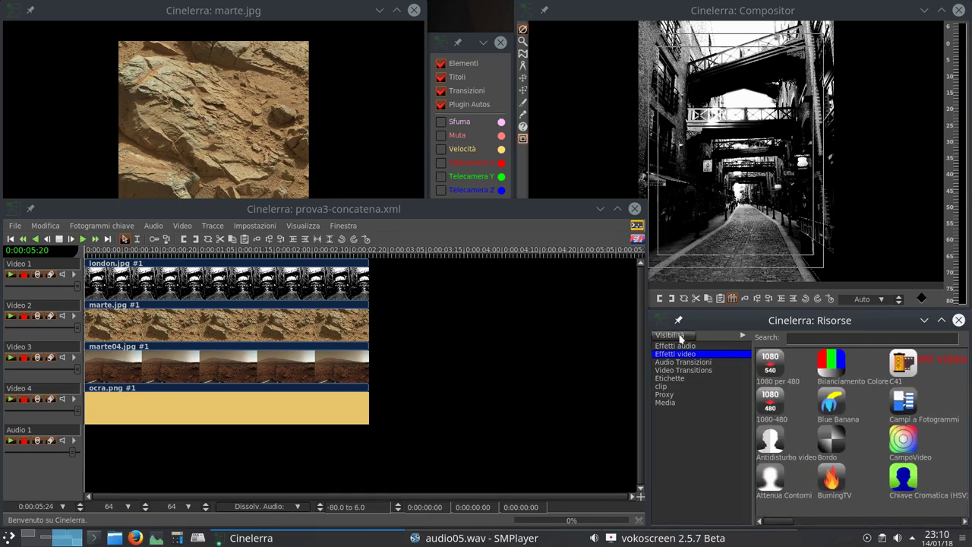
left_click(679, 337)
left_click(678, 488)
Show the Media assets and bring the marte.jpg viewer to the front, enlarging its window
left_click(665, 403)
left_click_drag(778, 395, 302, 110)
left_click(338, 18)
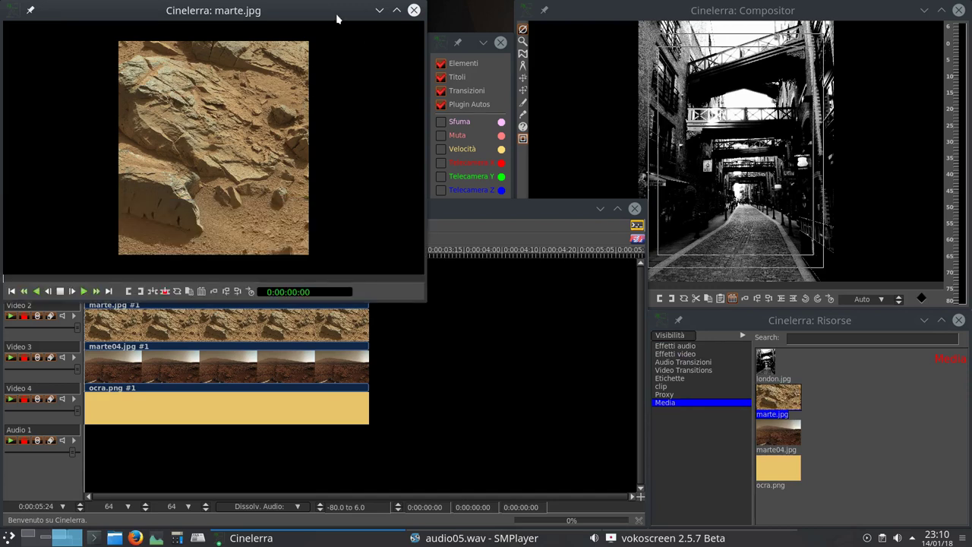
left_click_drag(415, 303, 749, 466)
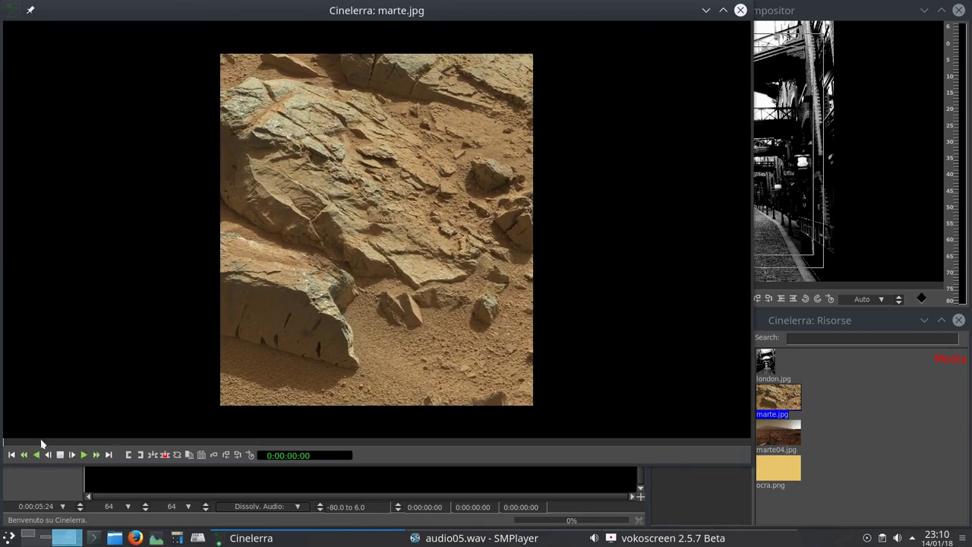
Scrub marte.jpg to 0:00:00:22 in the viewer, play and stop it, and return to the start
mouse_move(14, 447)
left_mouse_down()
mouse_move(208, 466)
mouse_move(338, 463)
mouse_move(217, 438)
mouse_move(34, 429)
mouse_move(180, 452)
mouse_move(340, 458)
mouse_move(223, 446)
left_mouse_up()
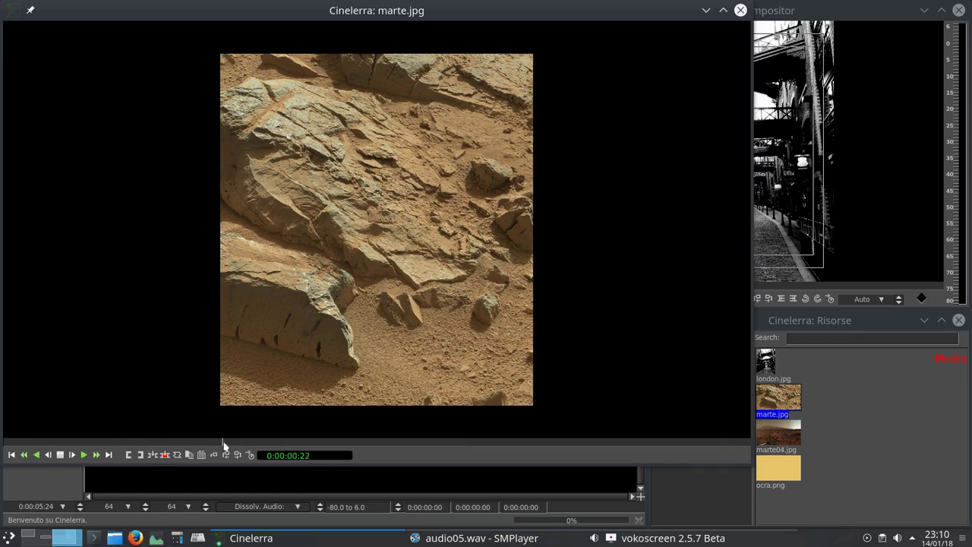
left_click(84, 455)
left_click(60, 454)
left_click(12, 455)
right_click(4, 442)
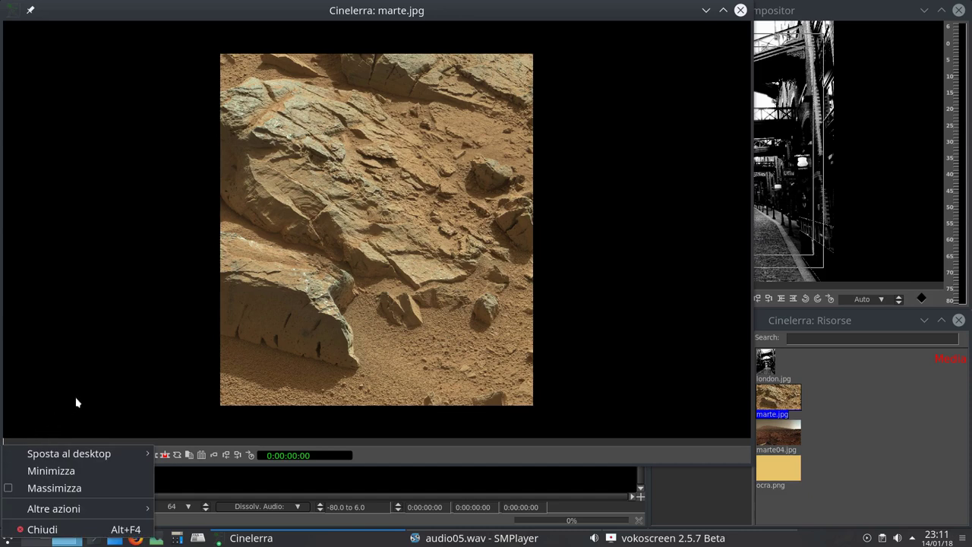
left_click(93, 433)
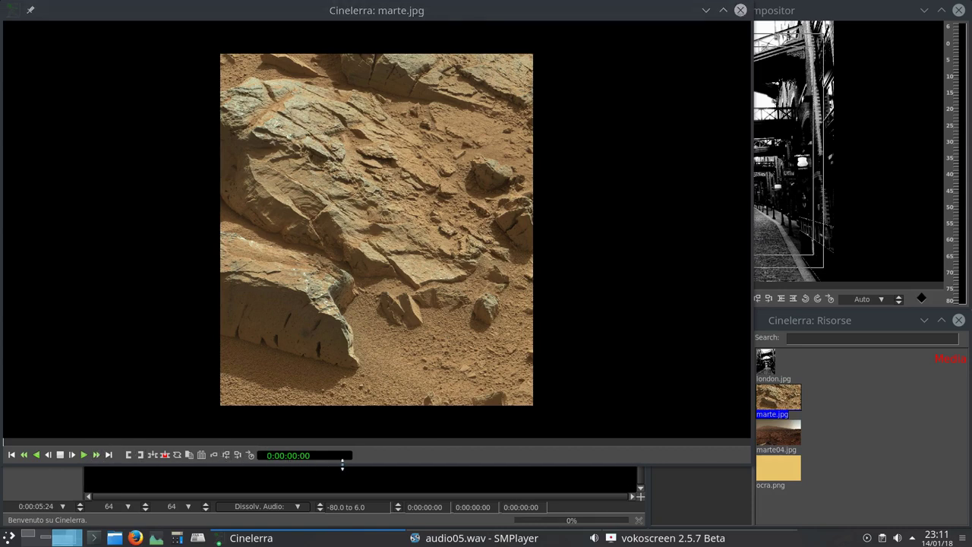
Mark an in point at 0:00:01:15 and an out point at 0:00:02:01 on marte.jpg in the viewer
left_click(293, 443)
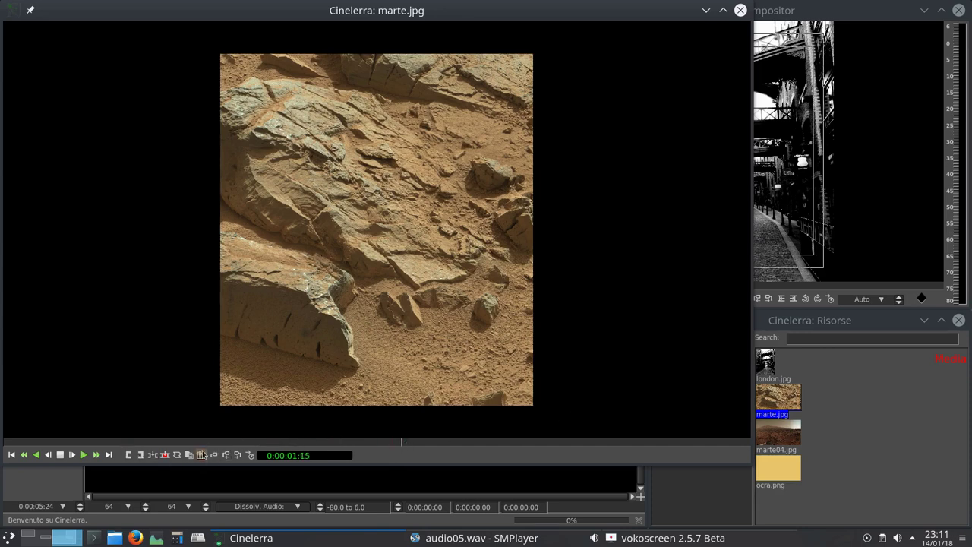
left_click(958, 242)
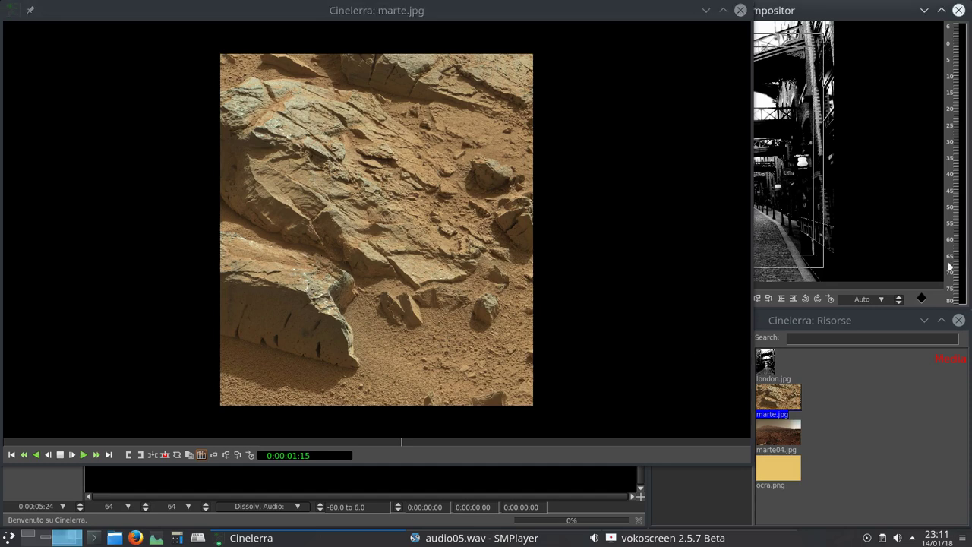
left_click(544, 392)
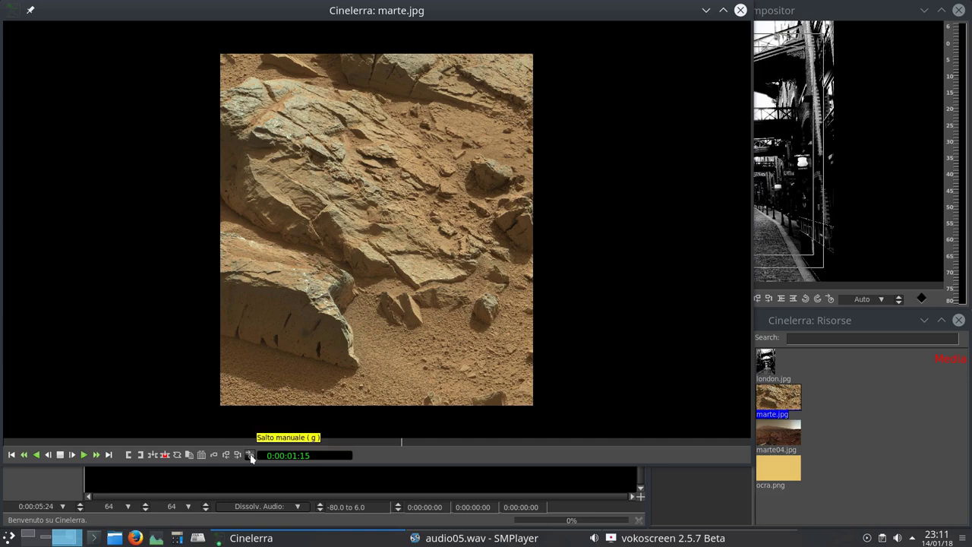
left_click(128, 455)
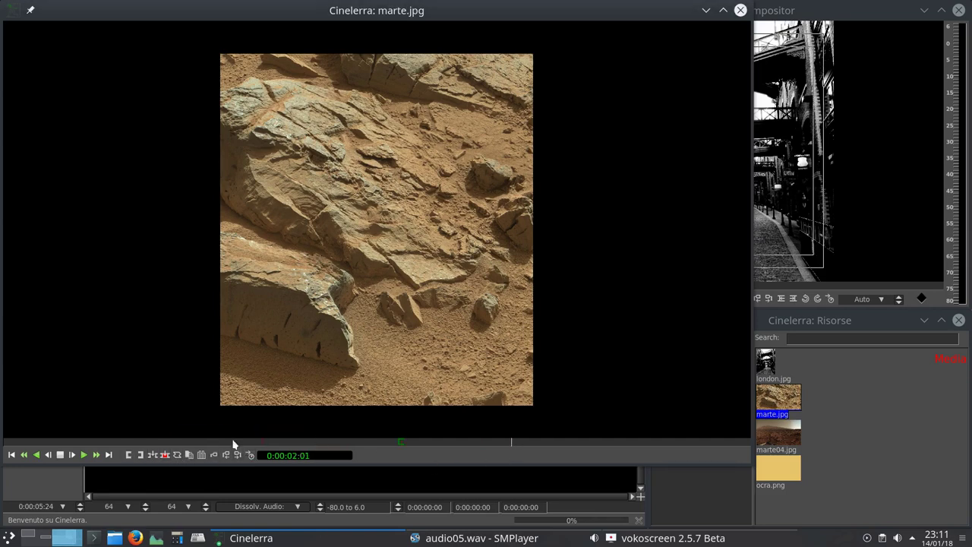
left_click(140, 455)
Close the marte.jpg source in the viewer and shrink the viewer window back to its smaller size
right_click(412, 281)
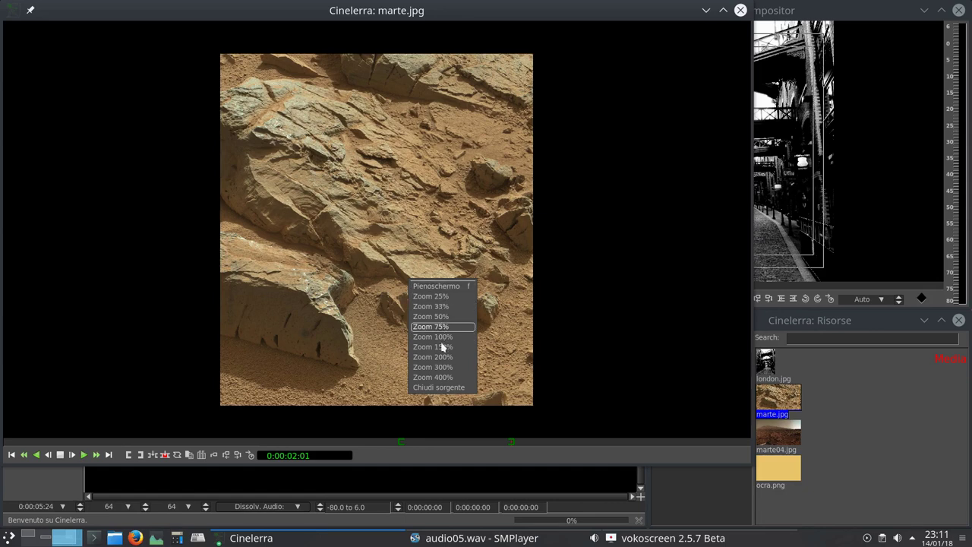
left_click(438, 387)
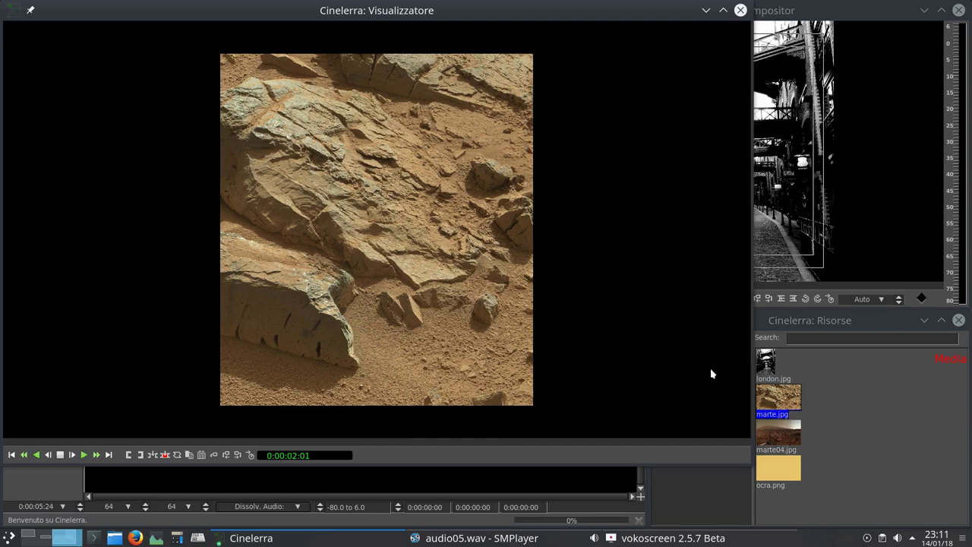
left_click_drag(749, 464, 425, 289)
left_click(408, 436)
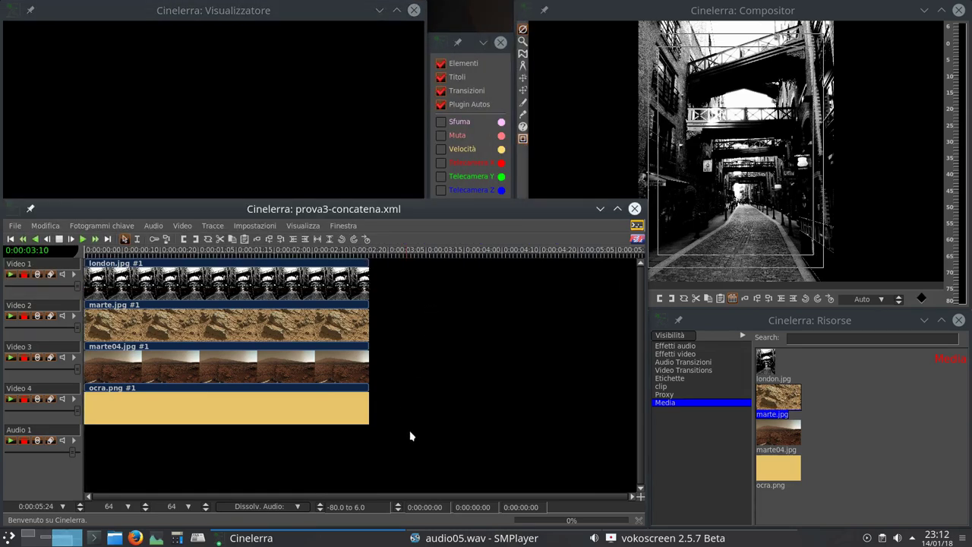
Open the recently used project prova1.xml
key("o")
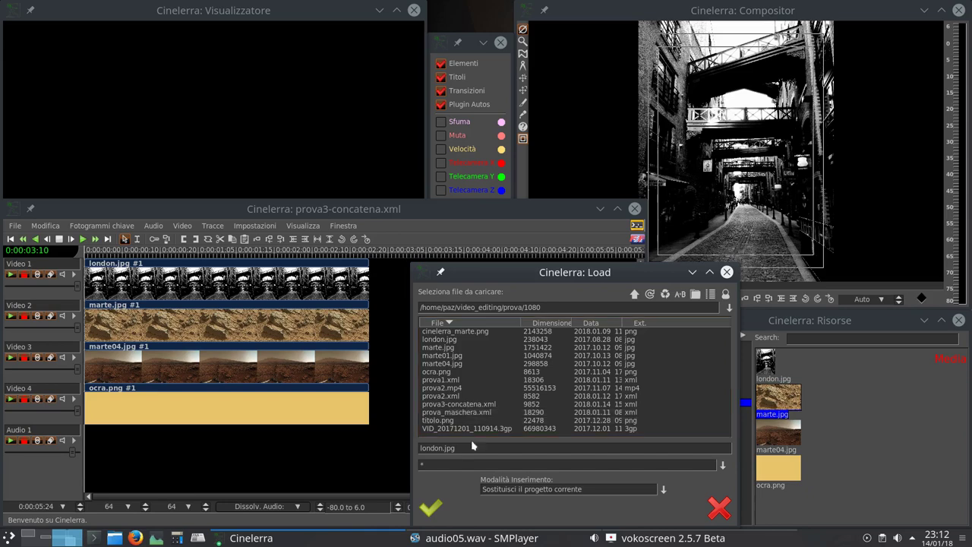
left_click(718, 507)
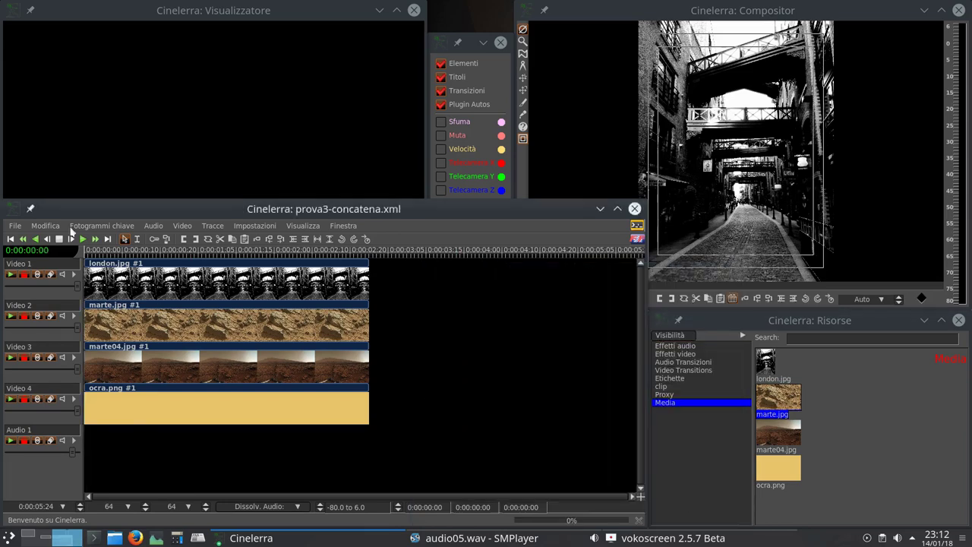
left_click(14, 228)
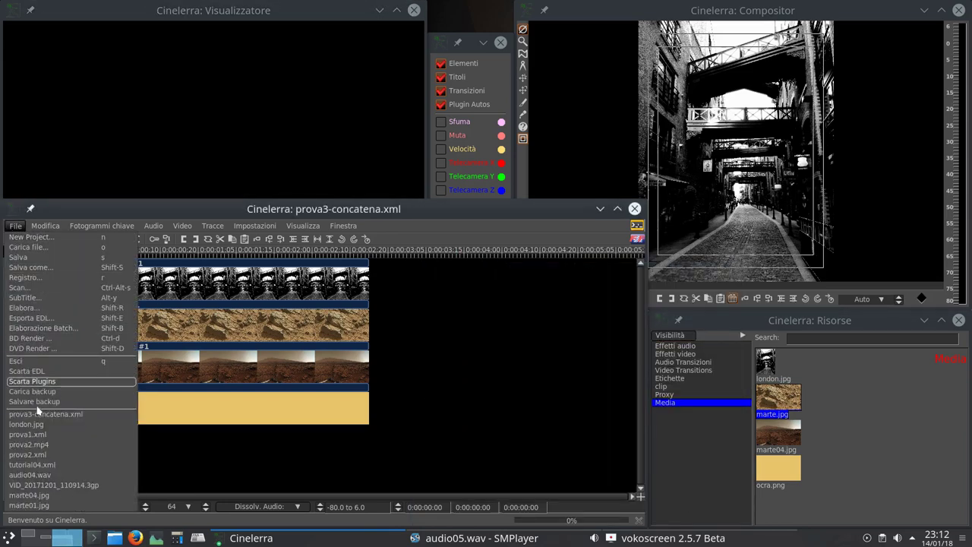
left_click(37, 434)
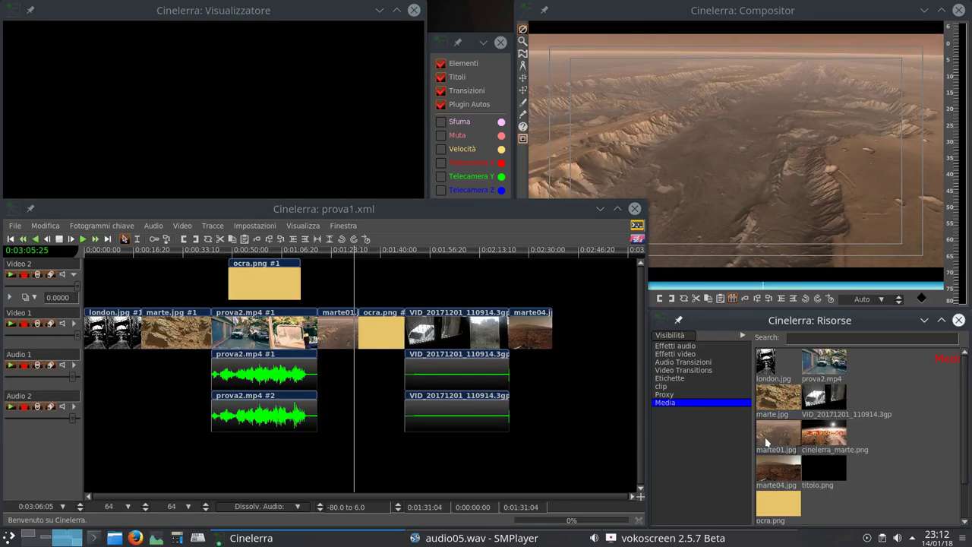
View prova2.mp4 in the viewer and mark in and out points at 0:00:06:10 and 0:00:15:29
left_click(823, 397)
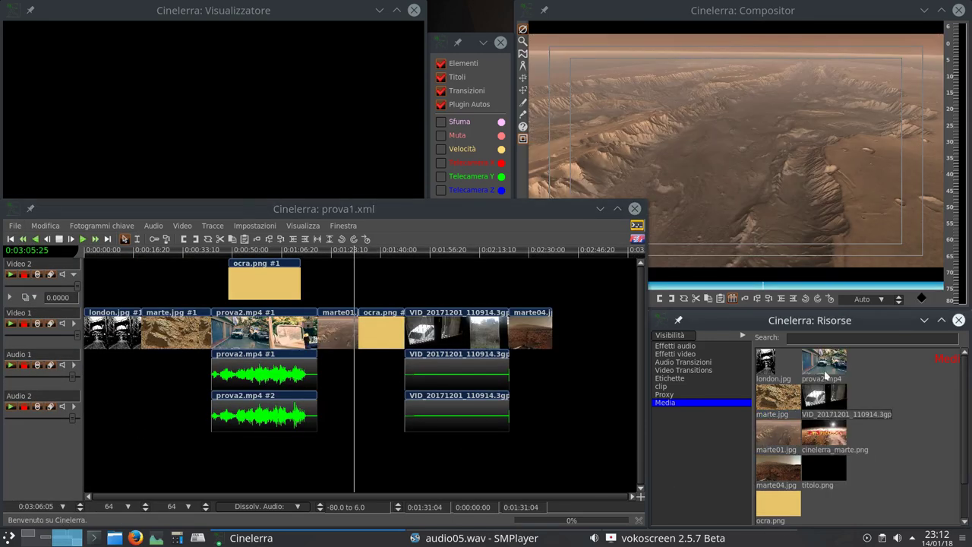
double_click(825, 375)
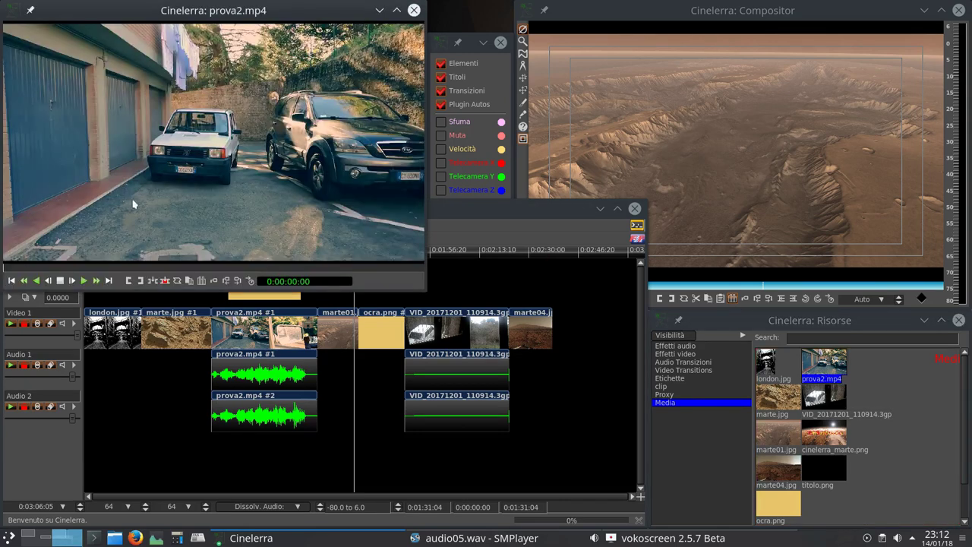
left_click(78, 267)
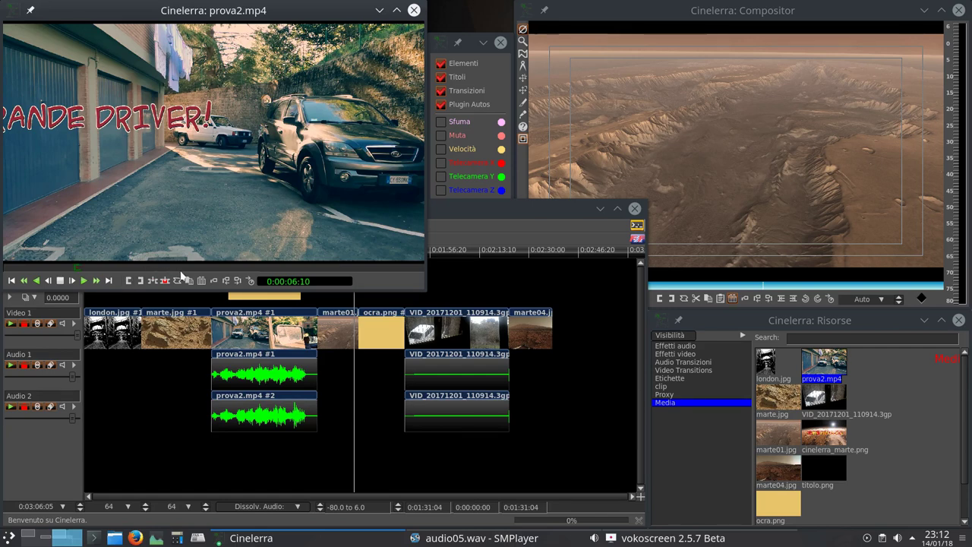
left_click(191, 269)
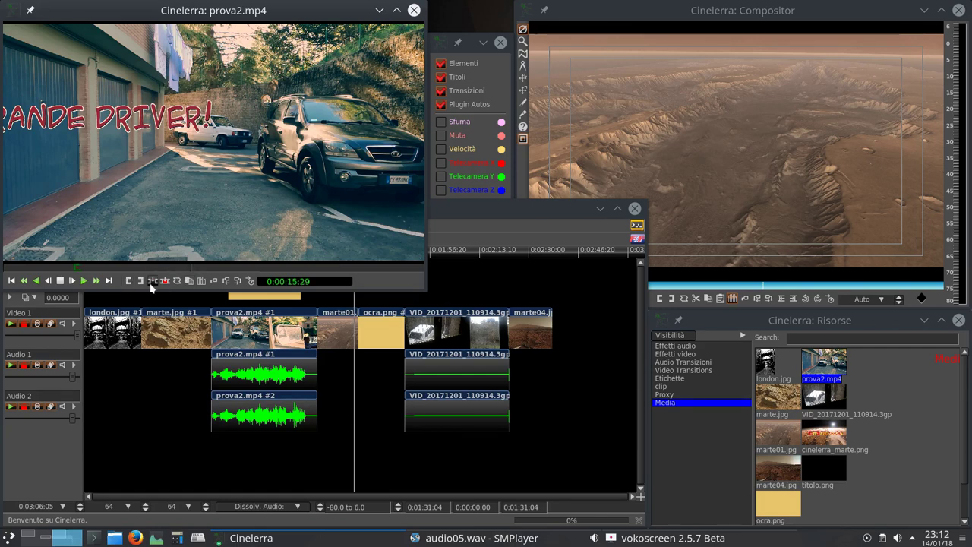
Lower the upper edge of the timeline window to uncover the viewer's transport controls
left_click(173, 329)
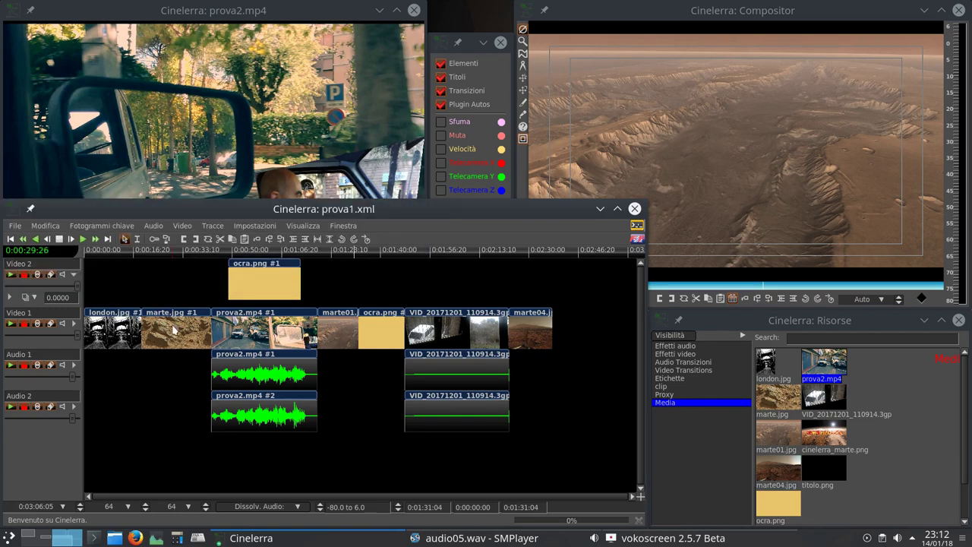
left_click_drag(215, 202, 212, 290)
left_click(157, 283)
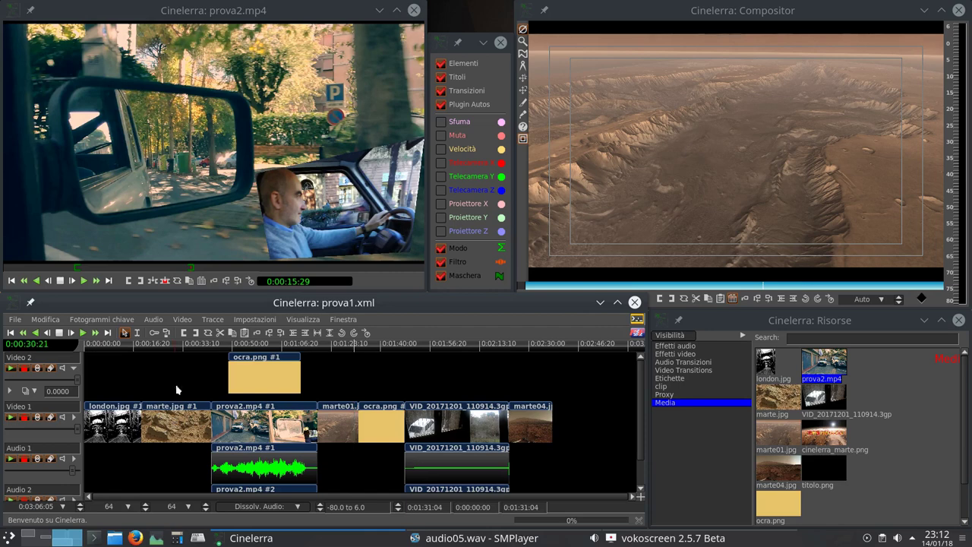
Splice the marked prova2.mp4 range into the timeline at 0:00:31:12 and undo the insertion
left_click(176, 347)
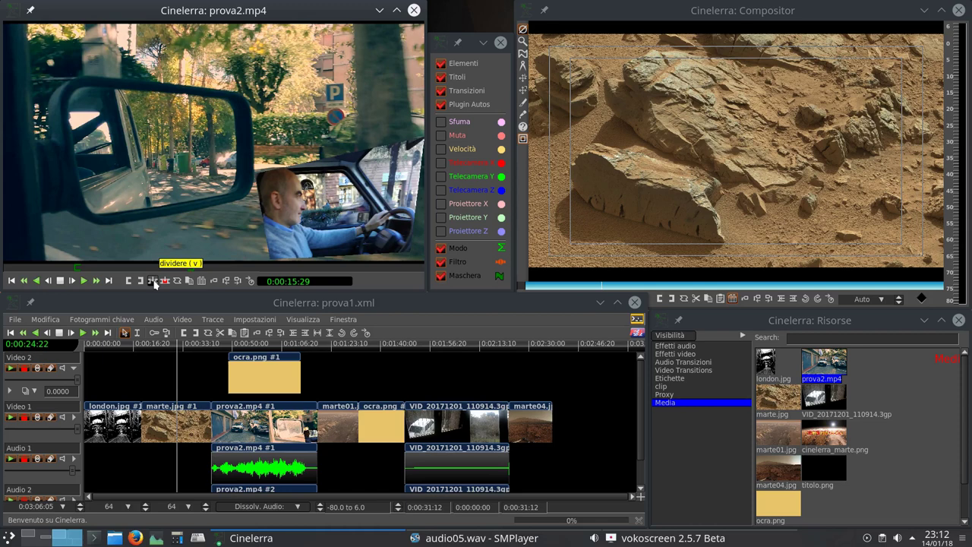
left_click(152, 281)
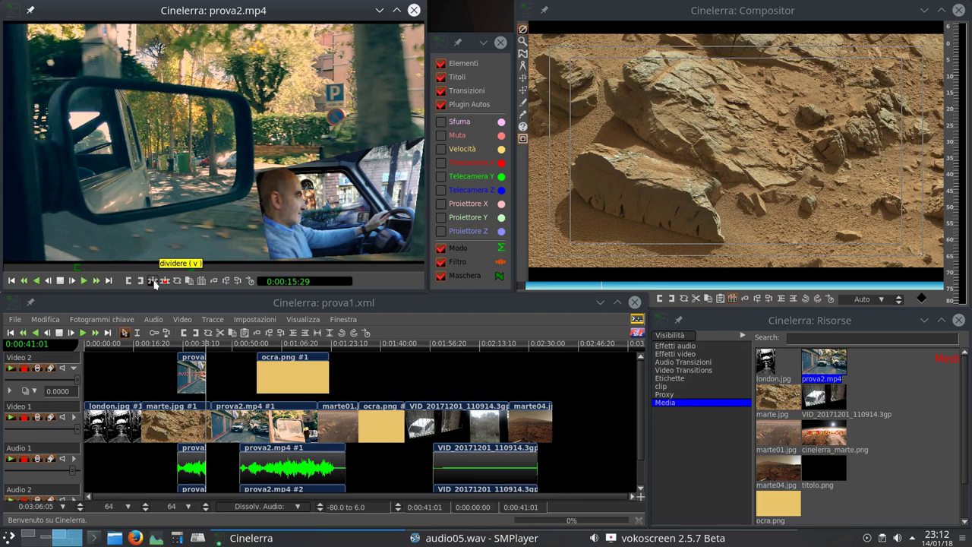
key("z")
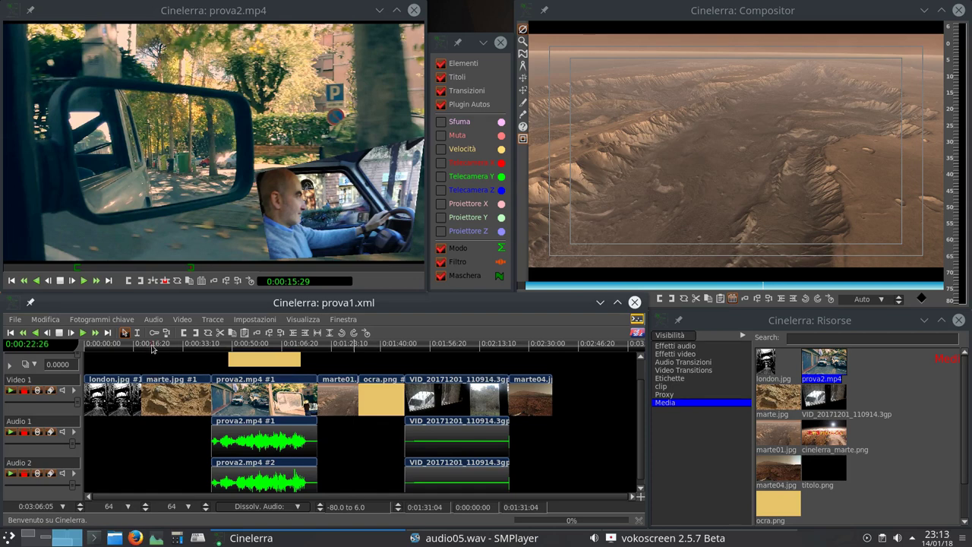
Set a timeline in point at 0:00:22:26, splice the marked prova2.mp4 range there, and undo it
left_click(152, 347)
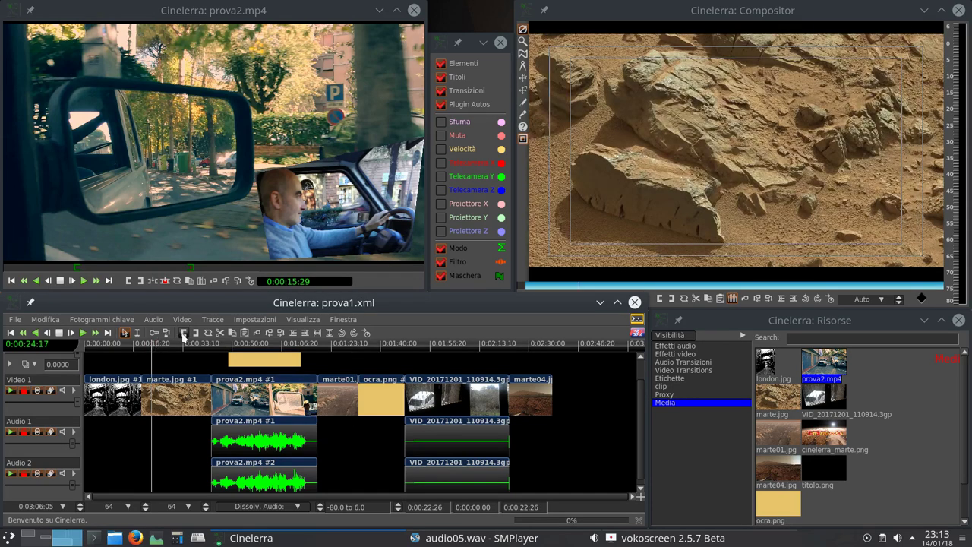
left_click(152, 281)
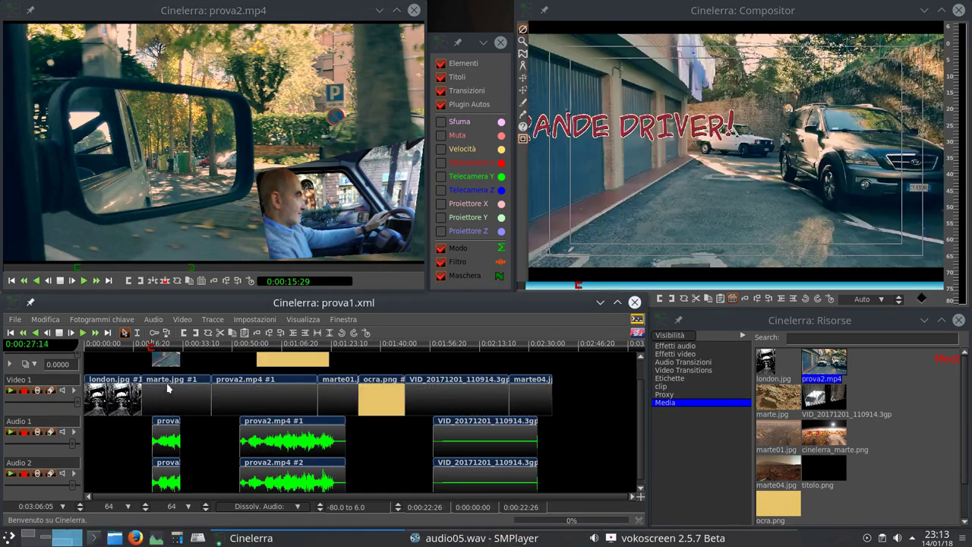
key("z")
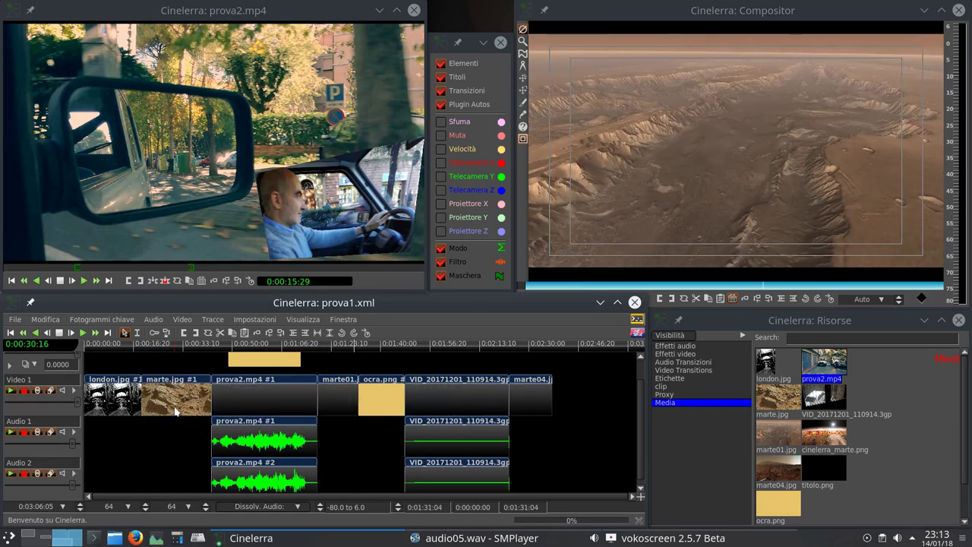
Switch to cut-and-paste editing mode, overwrite 0:00:10:12 to 0:00:33:08 with the marked prova2.mp4 range, and undo the overwrite
left_click(137, 332)
left_click_drag(114, 357, 183, 357)
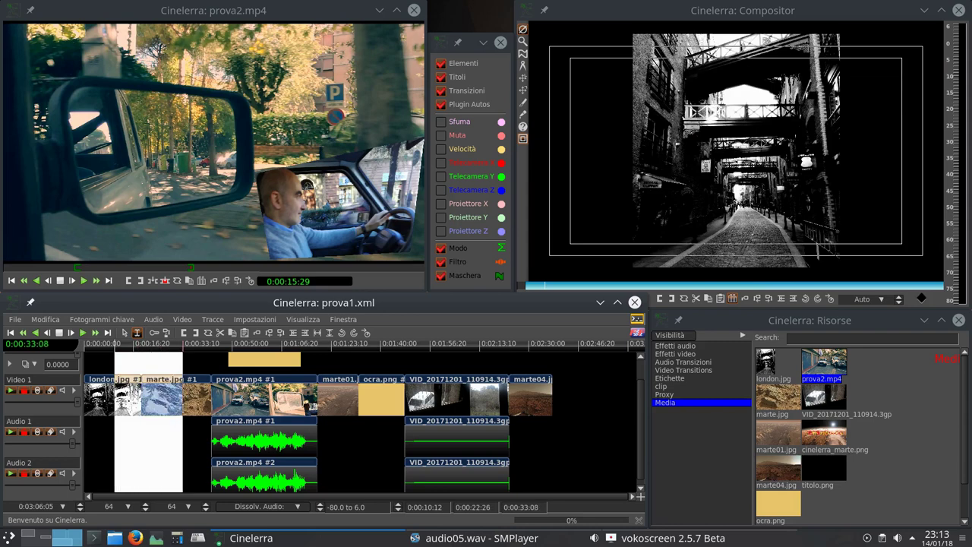
left_click(166, 281)
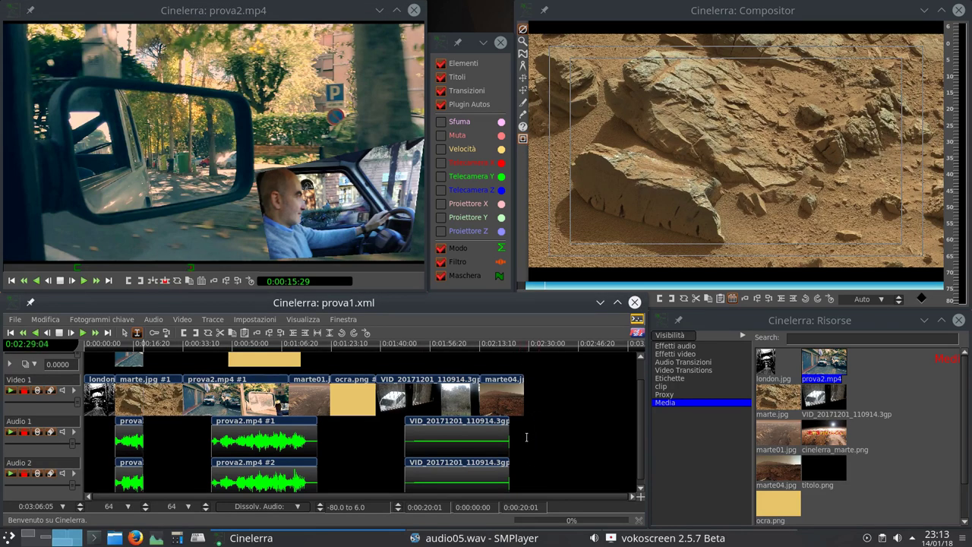
key("ctrl+z")
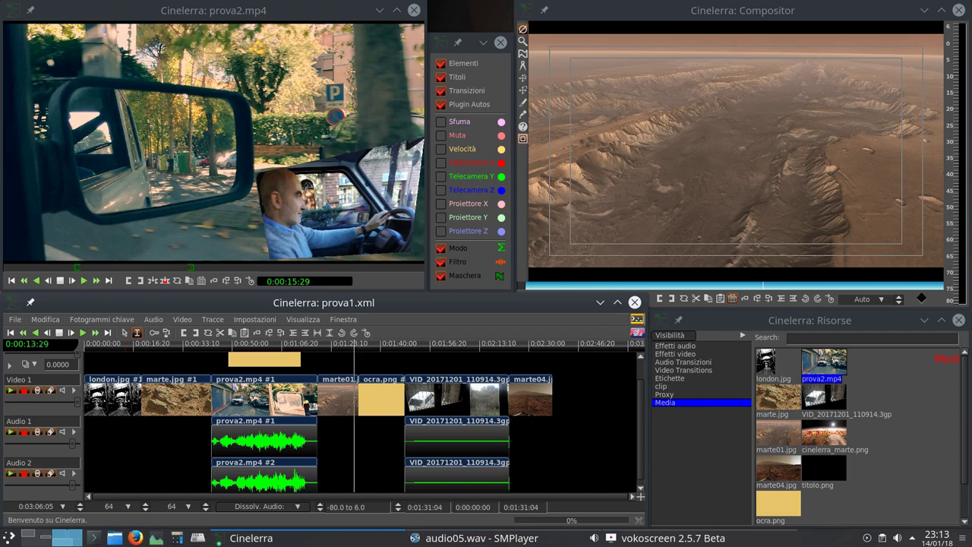
Overwrite the timeline range 0:01:24:09 to 0:01:41:01 with the marked prova2.mp4 range and undo the overwrite
left_click_drag(122, 395, 194, 395)
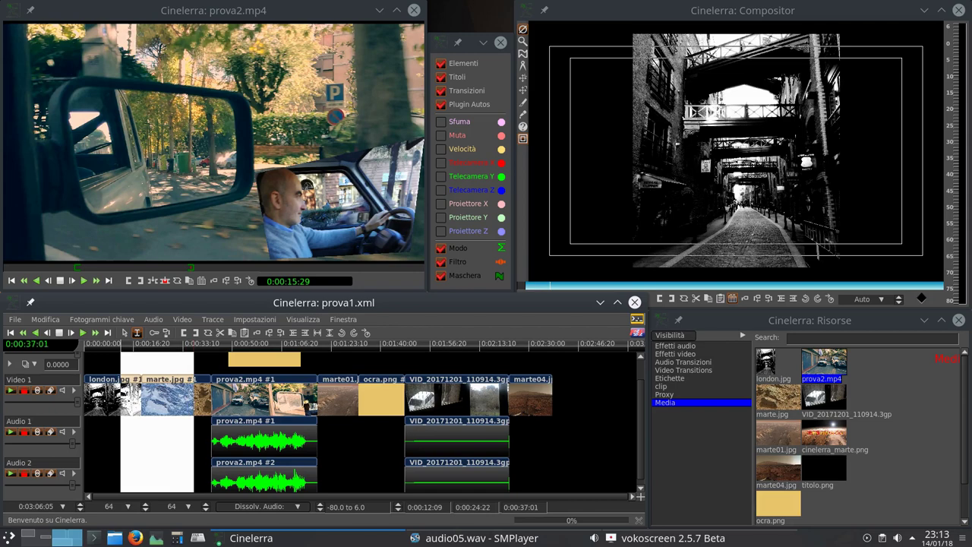
left_click(106, 445)
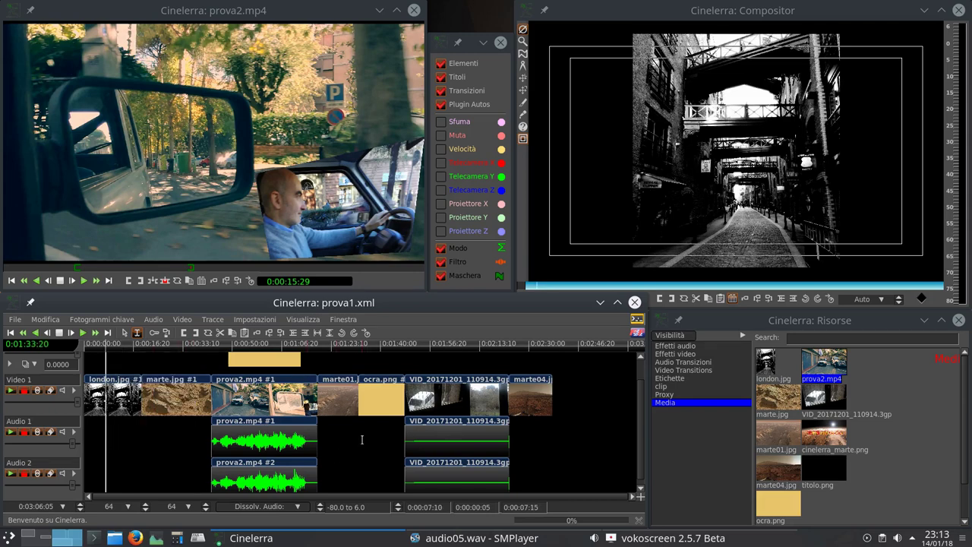
left_click_drag(334, 403, 384, 410)
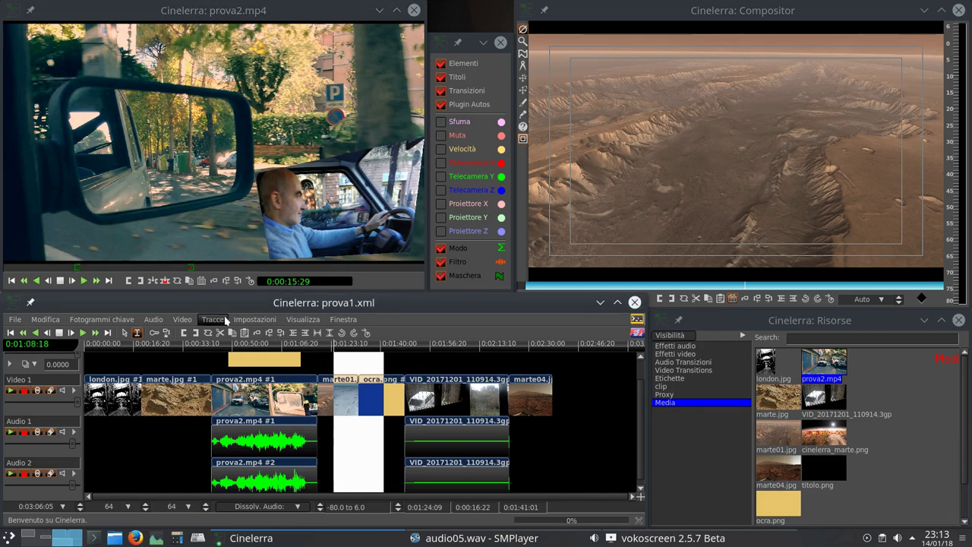
left_click(165, 281)
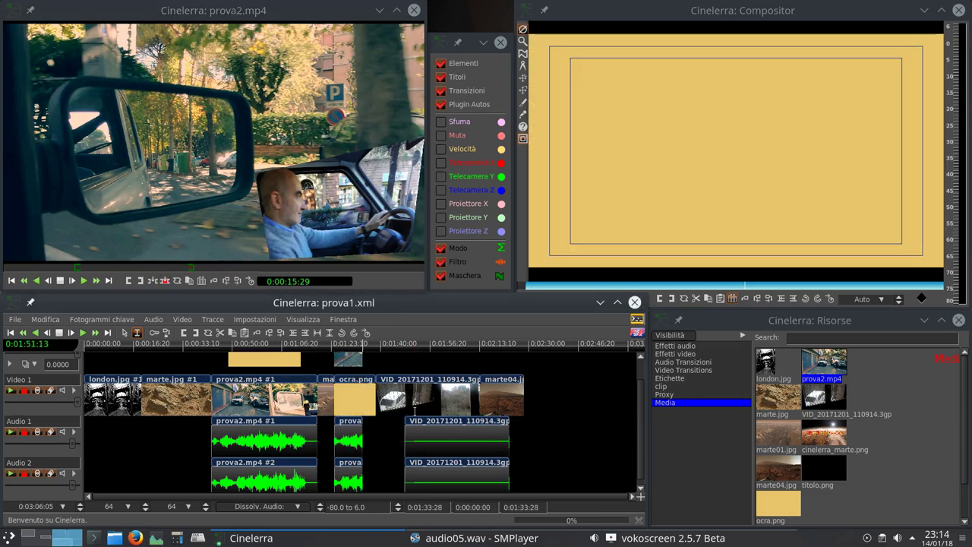
key("ctrl+z")
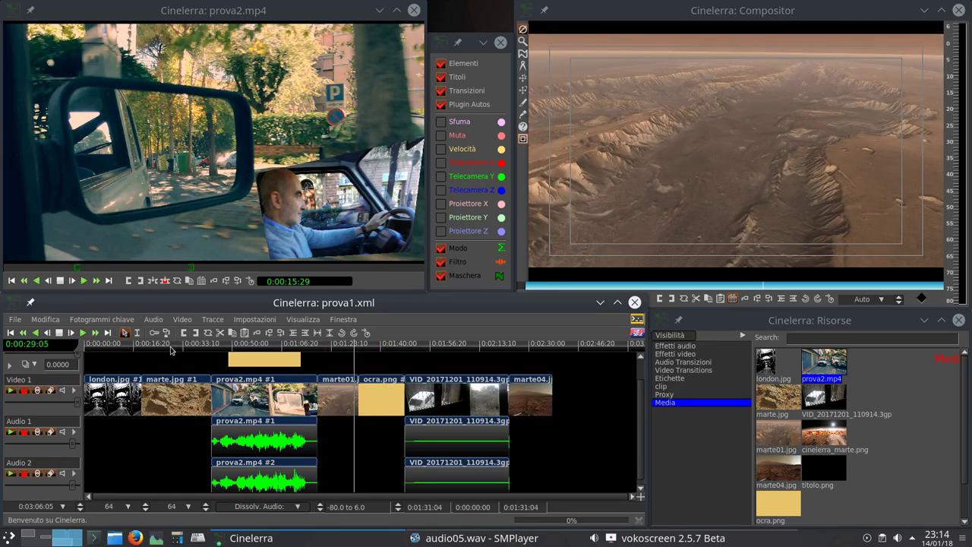
In cut-and-paste editing mode, overwrite 0:01:21:07 to 0:02:32:17 with the marked prova2.mp4 range and undo it
key("e")
left_click_drag(325, 430, 544, 430)
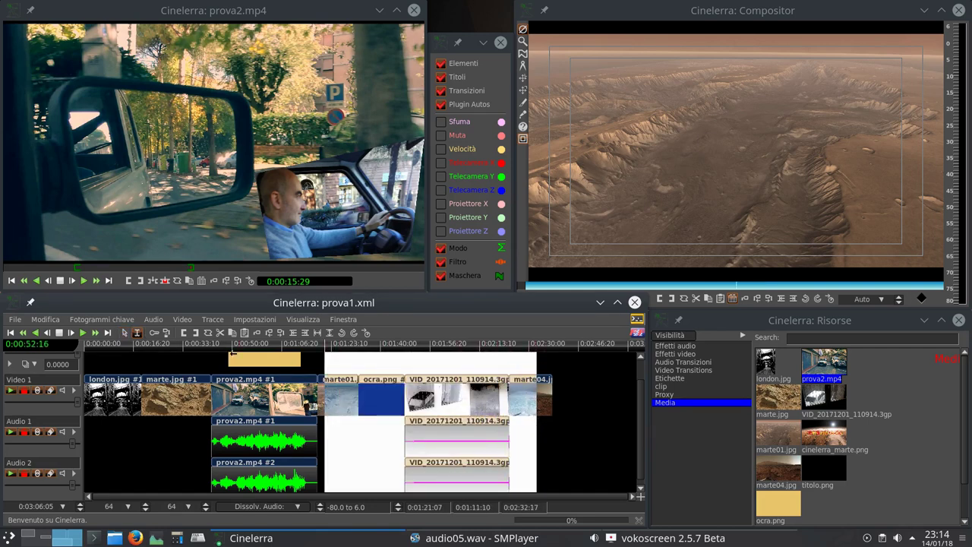
left_click(165, 282)
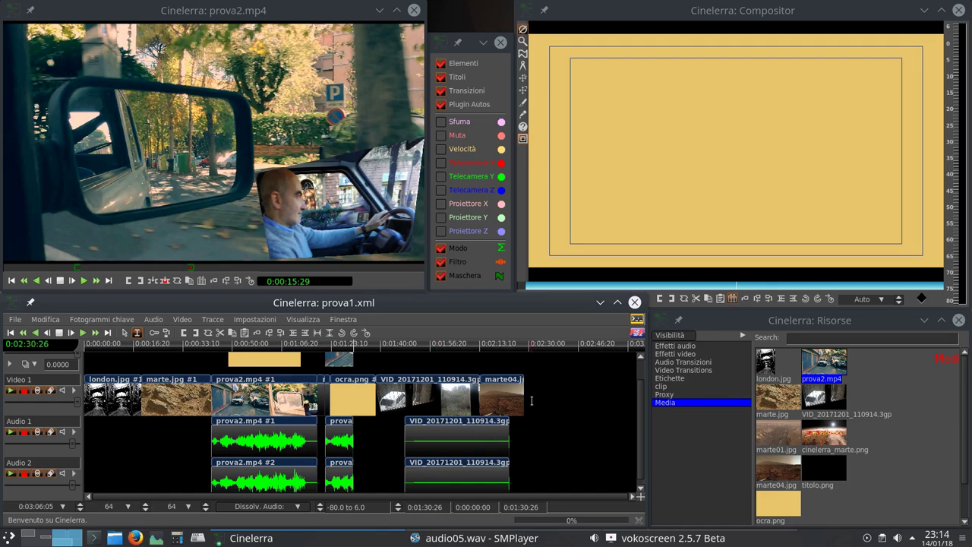
key("z")
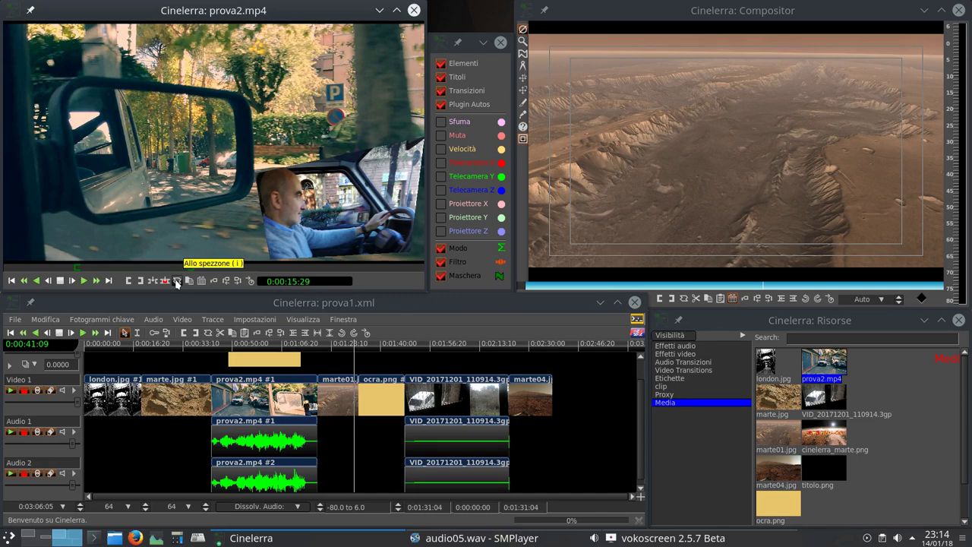
Create a clip titled Spezzone 1 from the marked prova2.mp4 range and list the clips in the resources
left_click(177, 283)
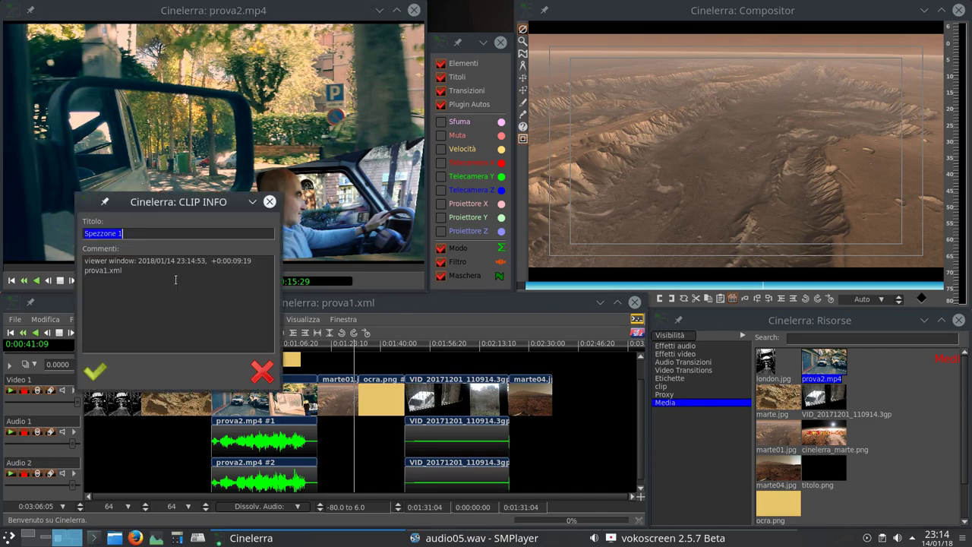
left_click(96, 371)
left_click(660, 386)
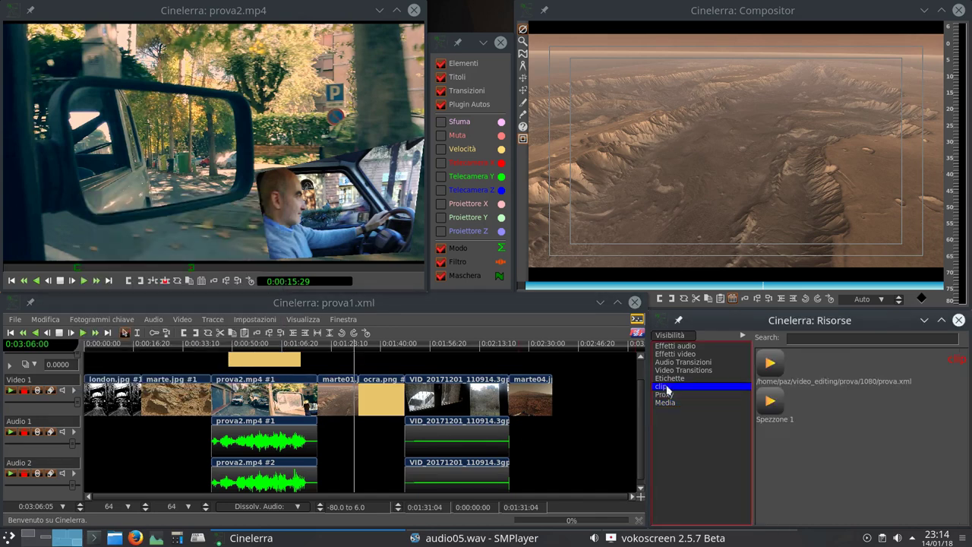
Place the Spezzone 1 clip on the timeline directly after marte04.jpg and undo the placement
left_click(774, 411)
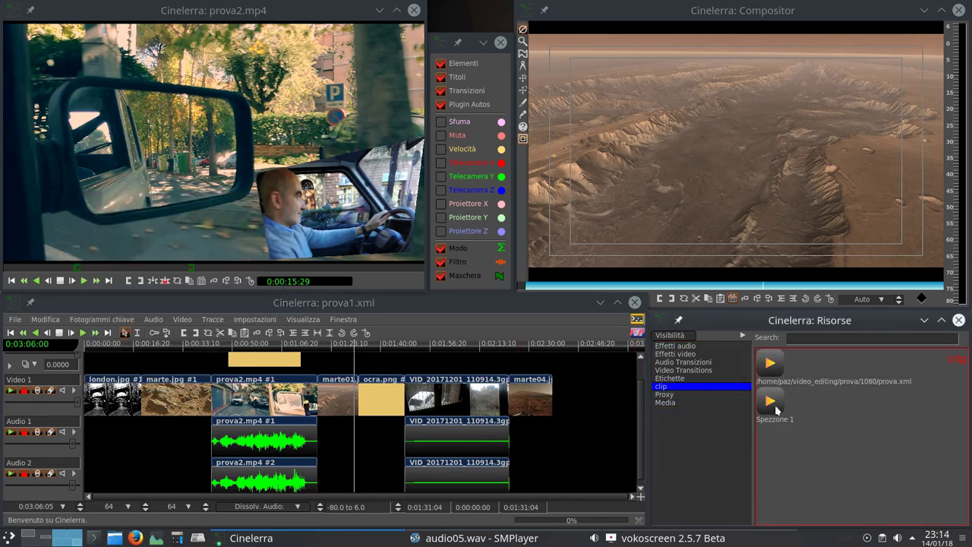
left_click_drag(777, 410, 570, 390)
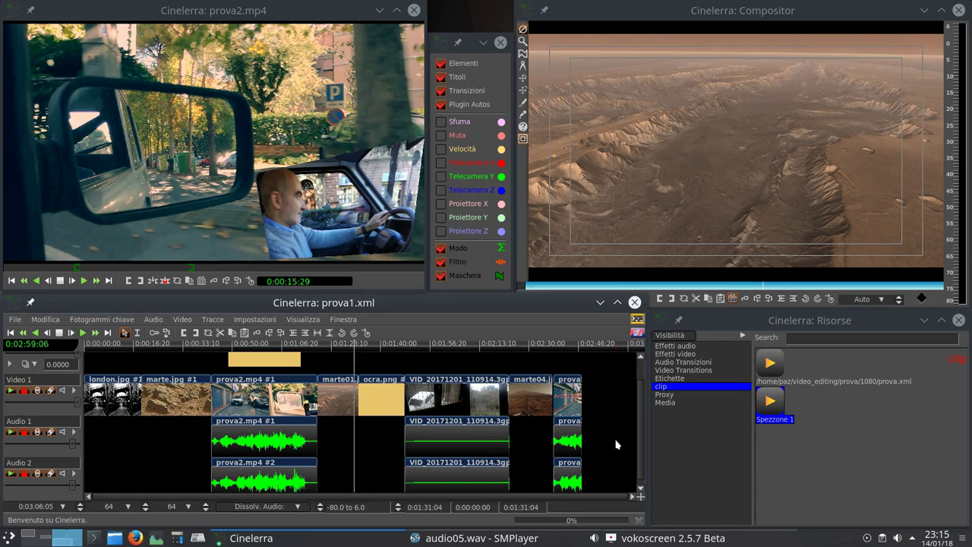
key("ctrl+z")
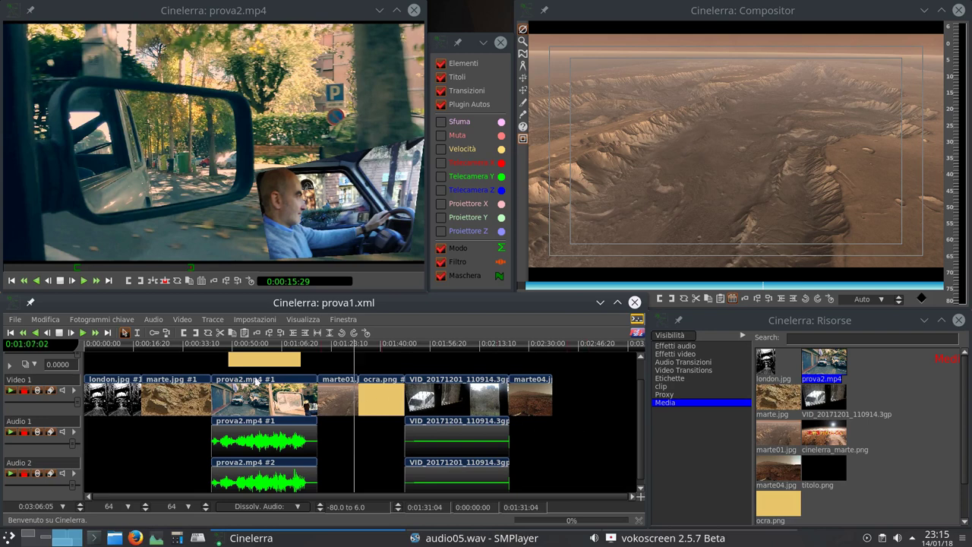
In cut-and-paste editing mode, copy the timeline range 0:00:09:01 to 0:00:33:08 and place the insertion point at 0:00:38:22
left_click(137, 331)
left_click_drag(111, 425, 182, 425)
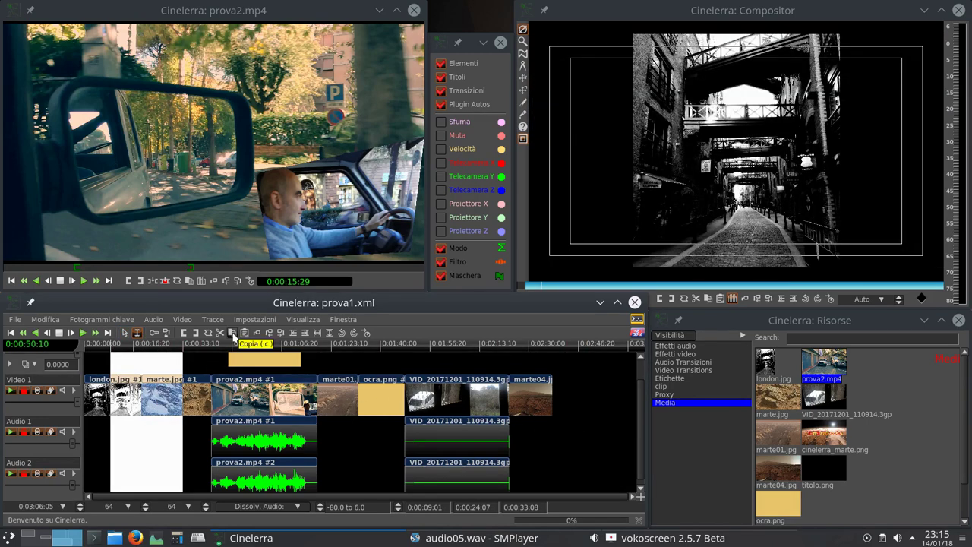
left_click(232, 334)
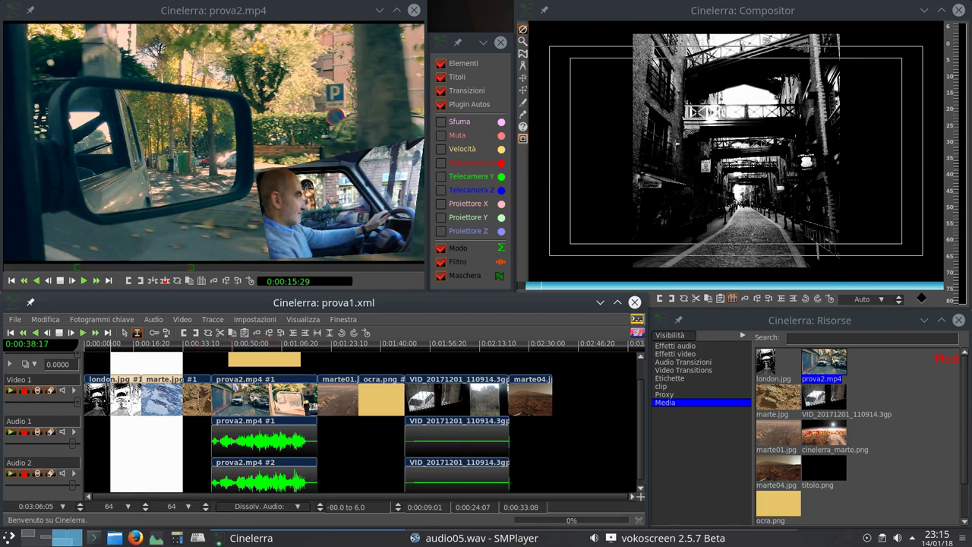
left_click(198, 394)
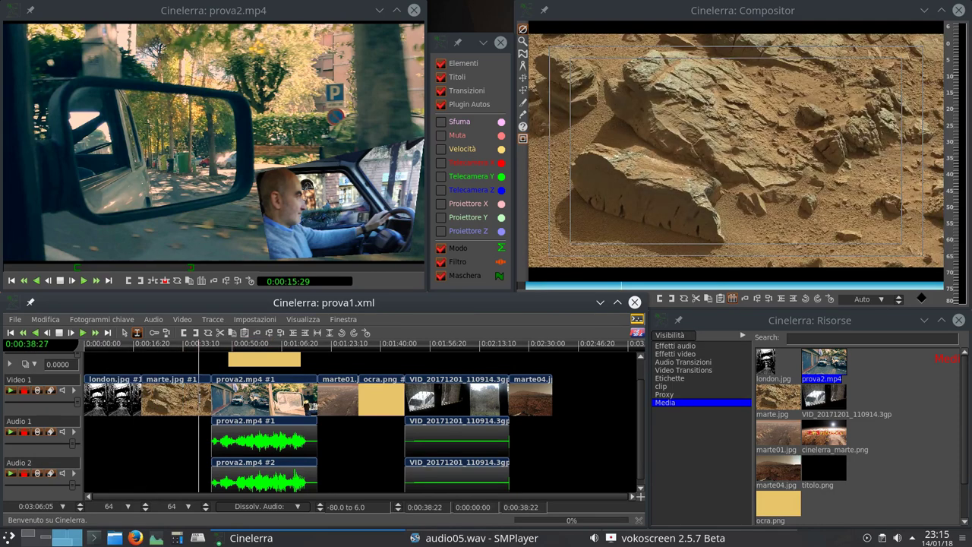